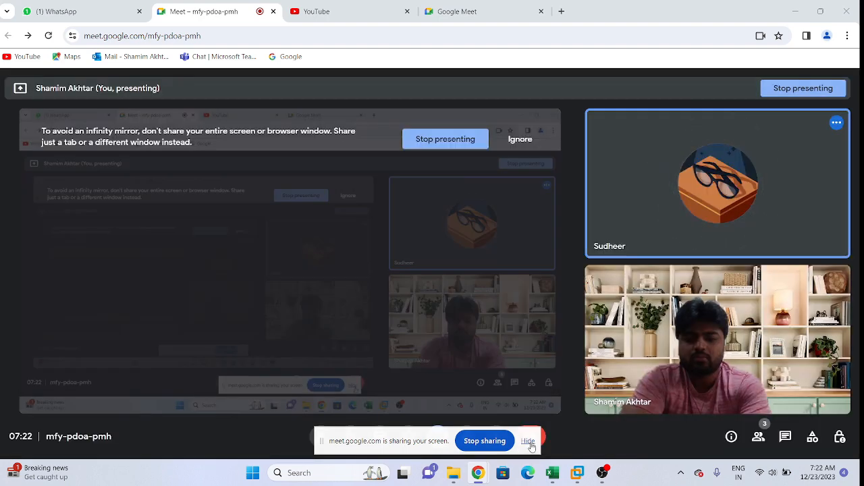
Step: Hide the screen-sharing notice, switch to the Class workbook in Excel, and dismiss the presenting notification
left_click(528, 441)
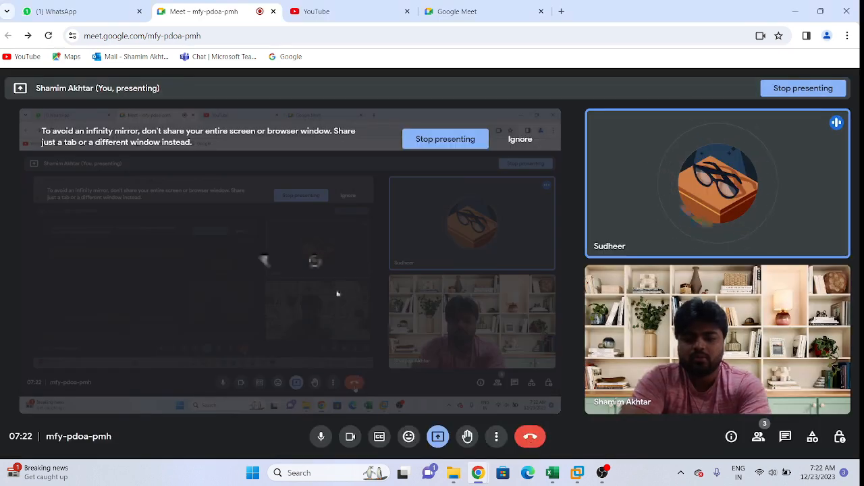
left_click(552, 473)
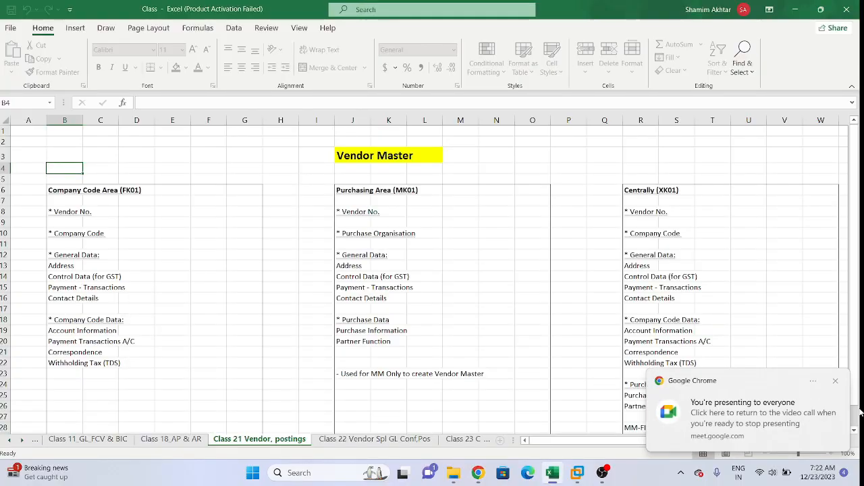
left_click(836, 387)
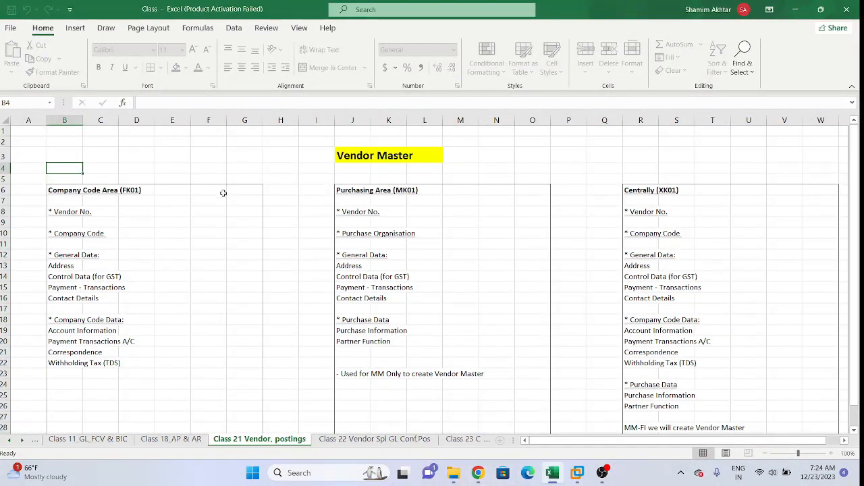
left_click(99, 159)
left_click(41, 141)
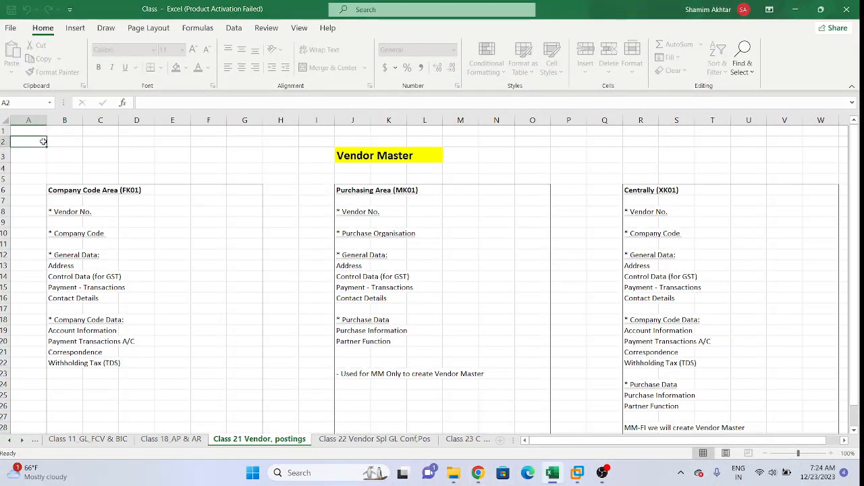
left_click(93, 139)
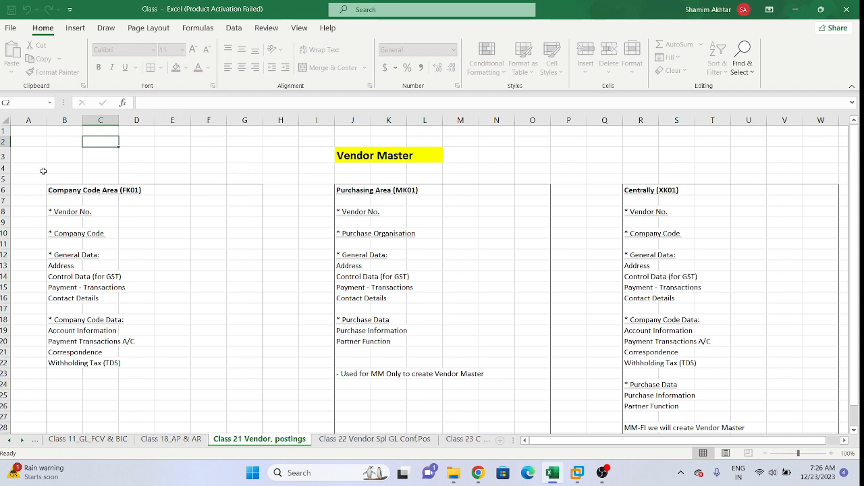
key("Left")
left_click(20, 138)
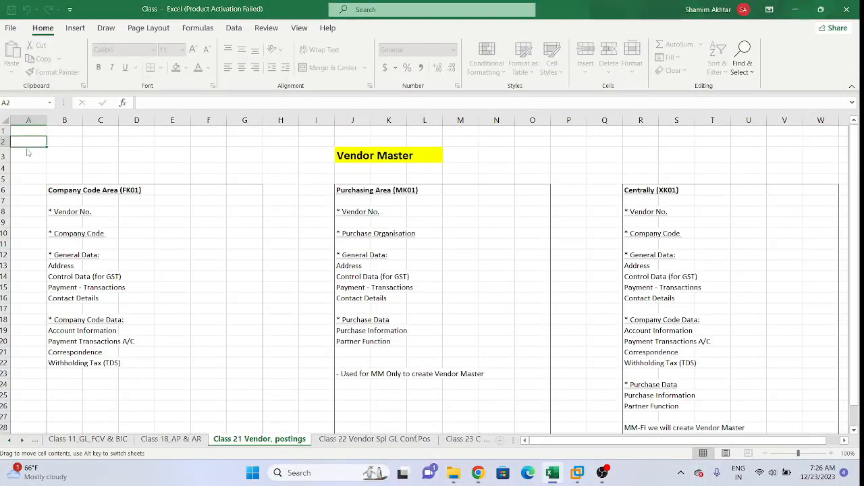
left_click(30, 159)
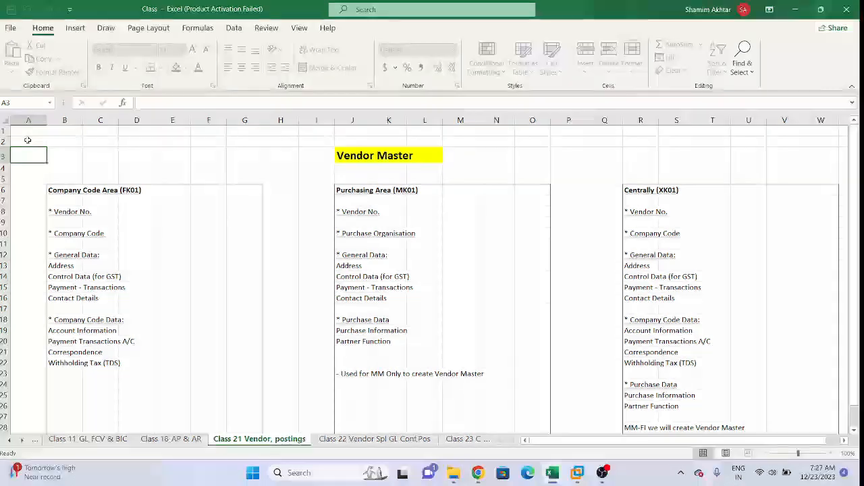
Step: Examine the three Vendor Master areas on the sheet: Company Code Area (FK01), Purchasing Area (MK01) and Centrally (XK01)
left_click(51, 169)
left_click(307, 177)
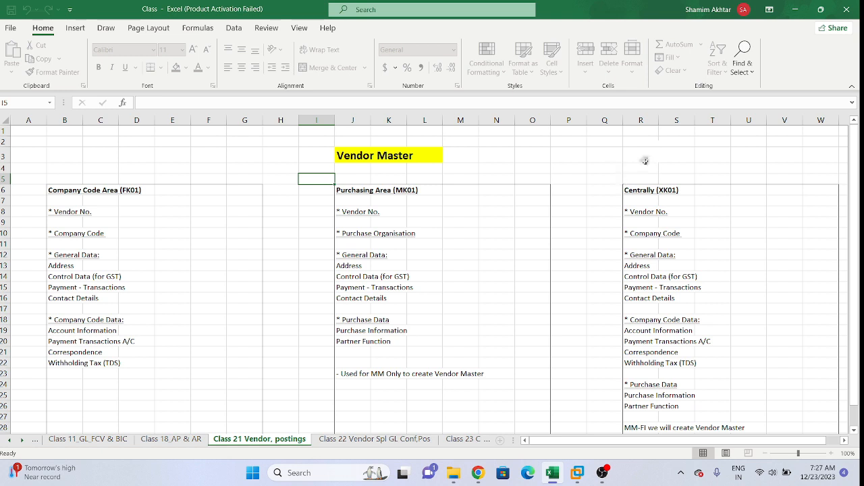
left_click(631, 177)
left_click(638, 168)
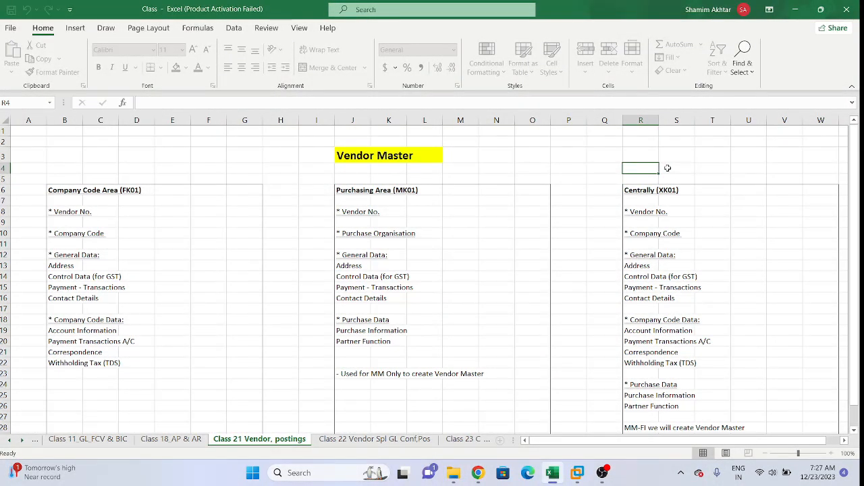
left_click(666, 168)
left_click(646, 166)
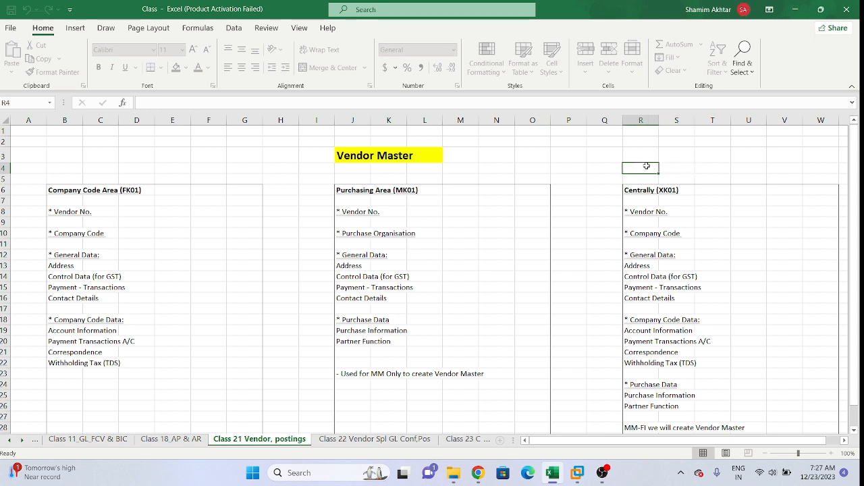
left_click(609, 168)
left_click(633, 169)
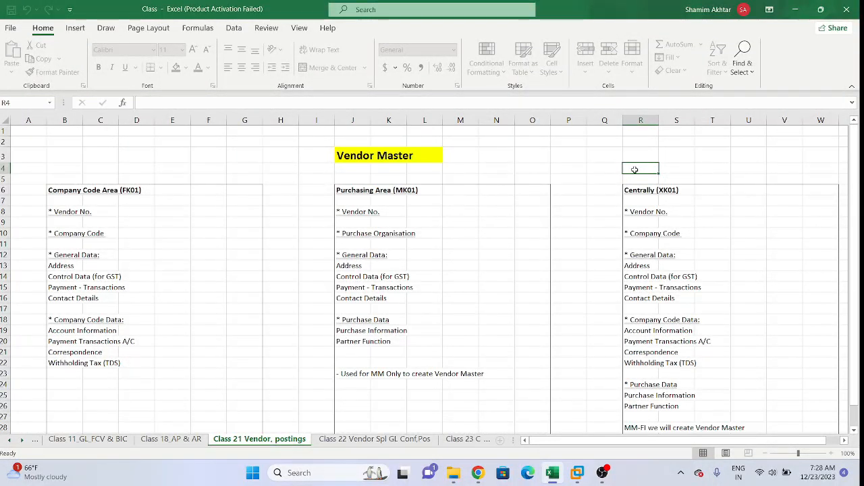
left_click(672, 176)
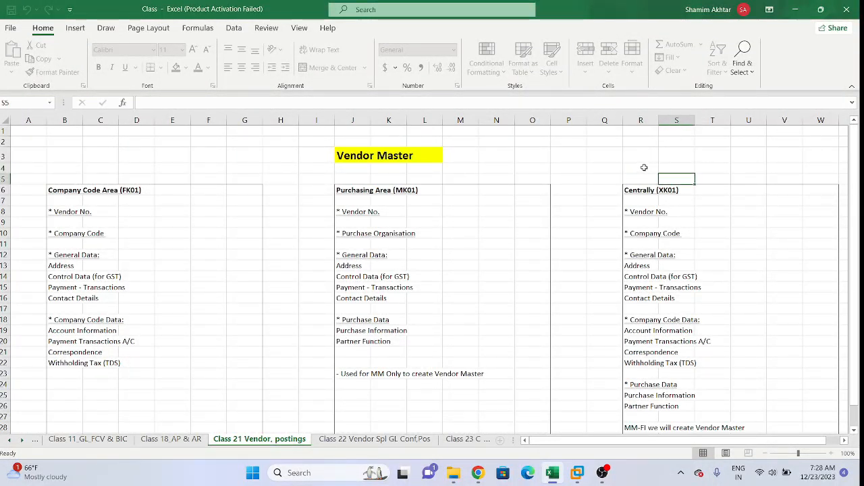
left_click(641, 168)
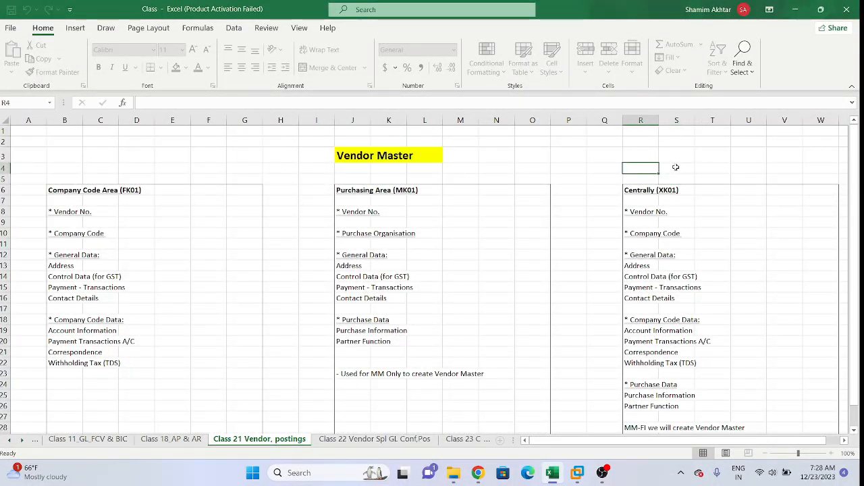
left_click(714, 171)
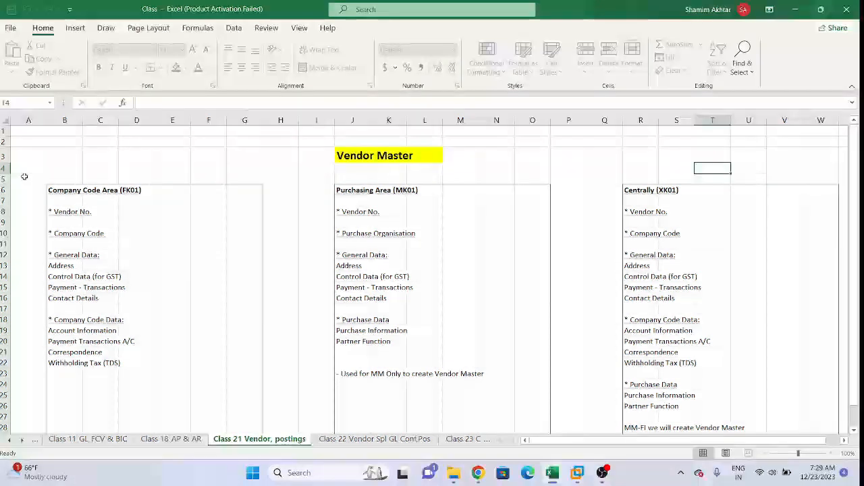
Step: Examine the Company Code Area (FK01) block and its General Data entries from Address to Contact Details
left_click(24, 177)
left_click_drag(45, 179, 266, 405)
left_click(266, 405)
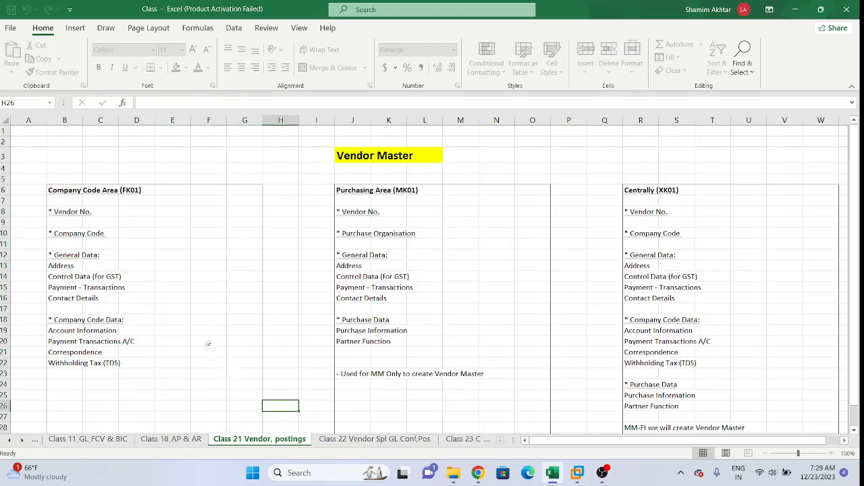
left_click(11, 154)
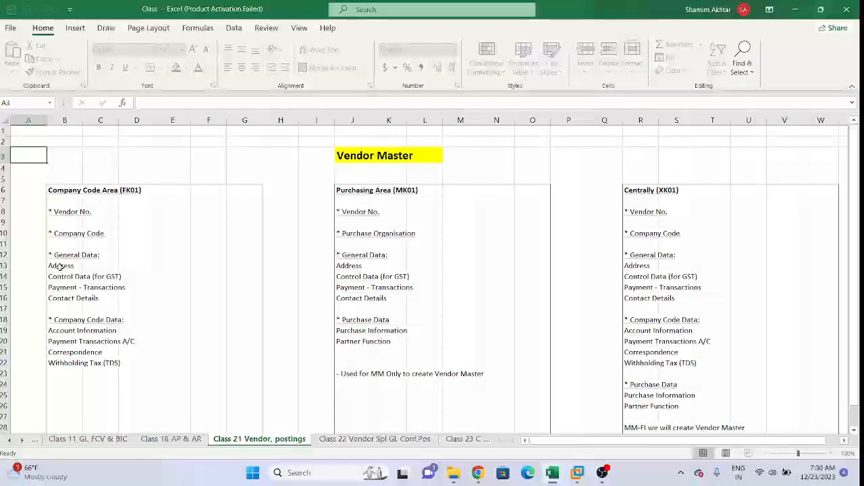
left_click_drag(61, 266, 71, 305)
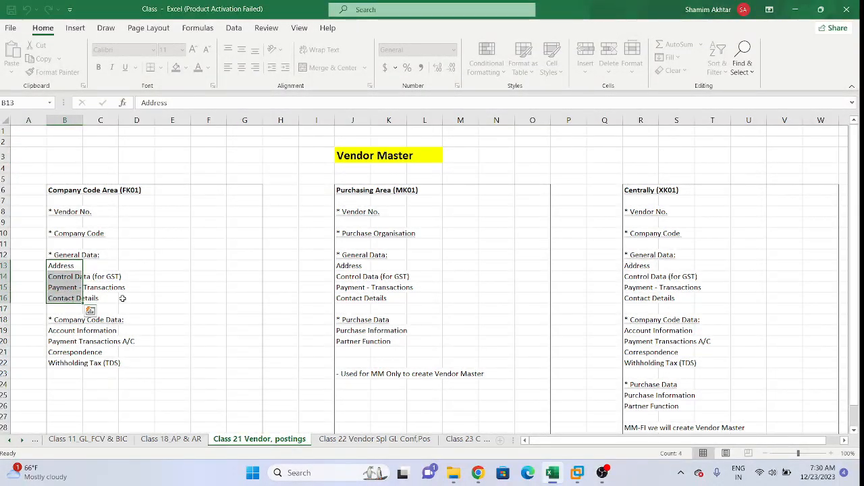
left_click(148, 291)
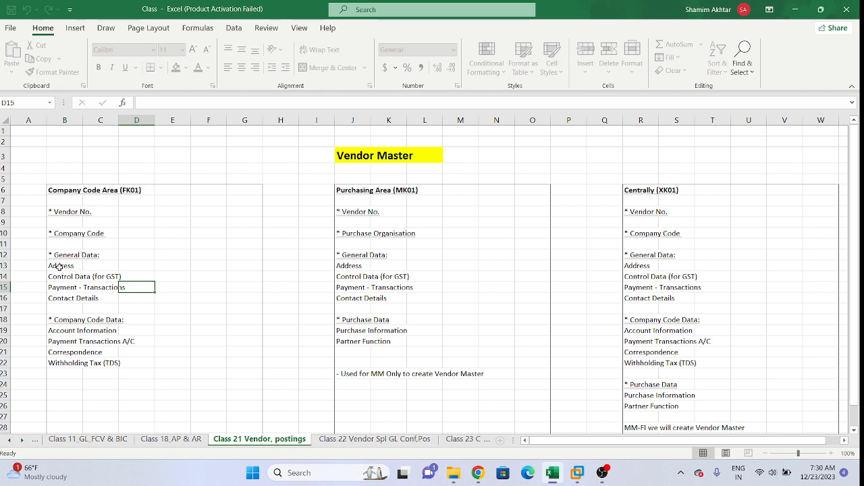
left_click(148, 269)
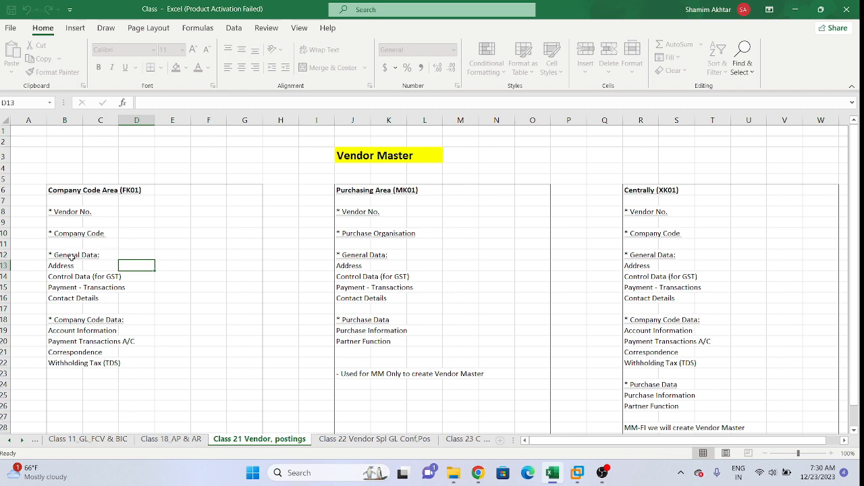
left_click_drag(66, 266, 73, 305)
left_click(156, 309)
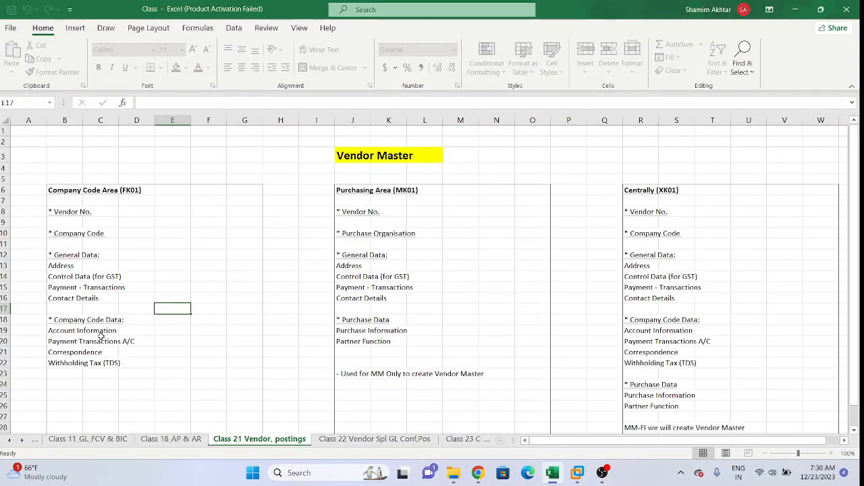
Step: Examine the Company Code Data entries under FK01 from Account Information to Withholding Tax (TDS), comparing them with the company code and address entries
left_click(65, 320)
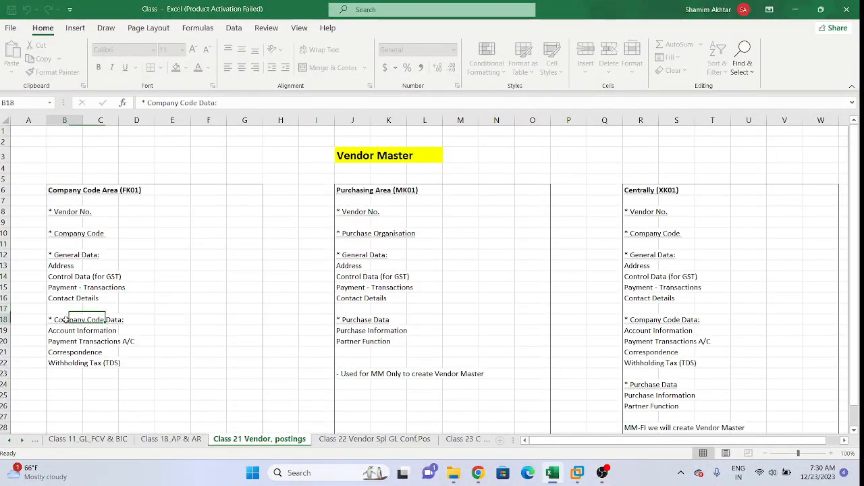
left_click(203, 331)
left_click_drag(65, 322, 62, 364)
left_click(169, 351)
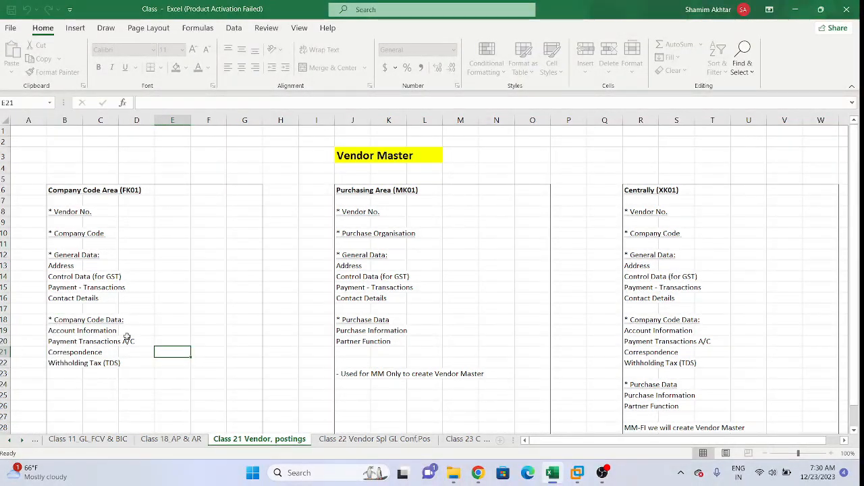
left_click(62, 331)
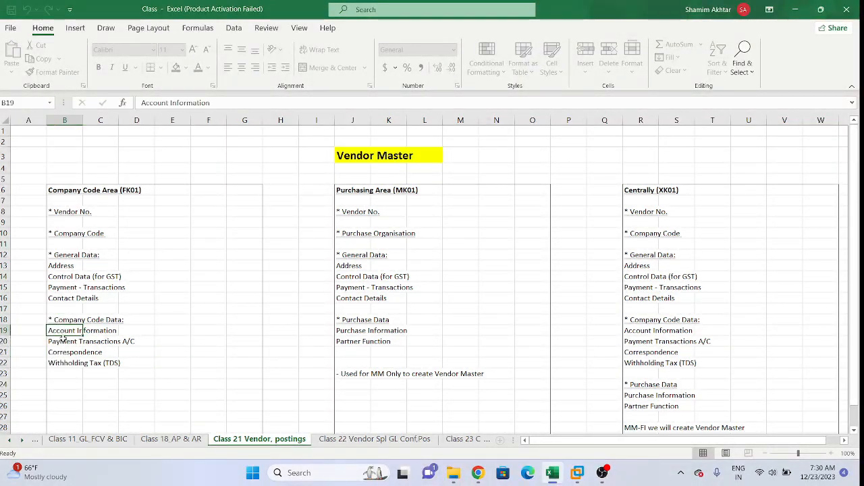
left_click(63, 342)
left_click(60, 352)
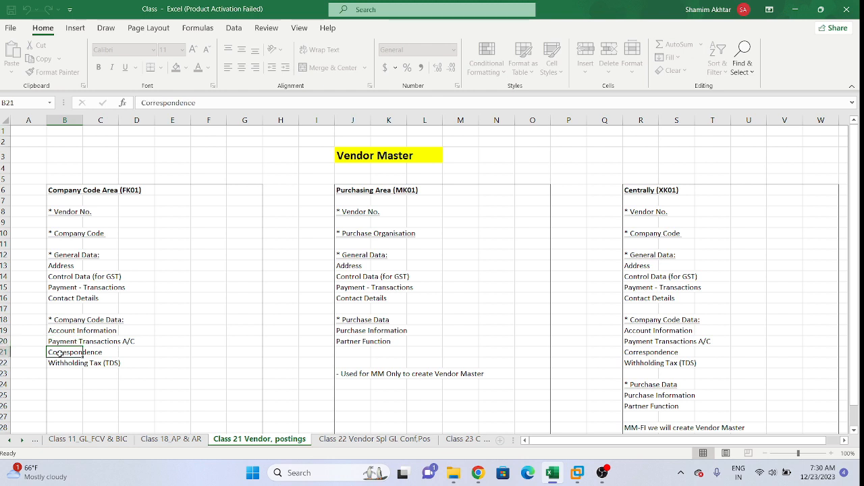
left_click(63, 364)
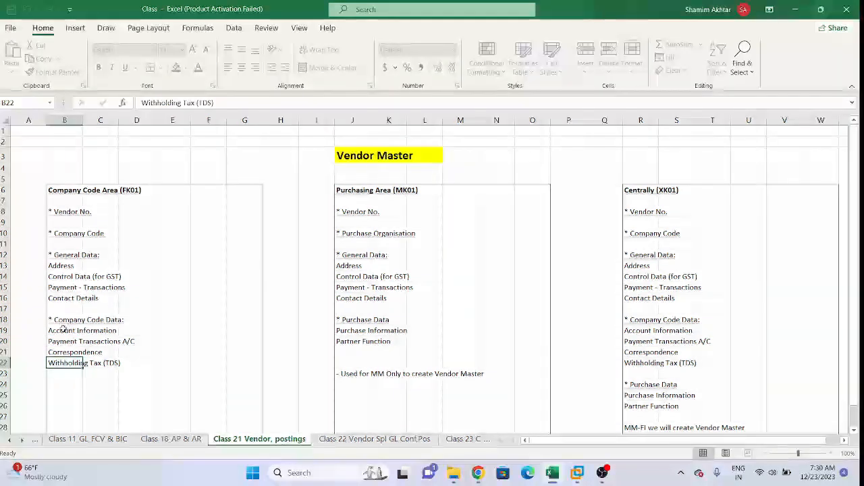
left_click(210, 297)
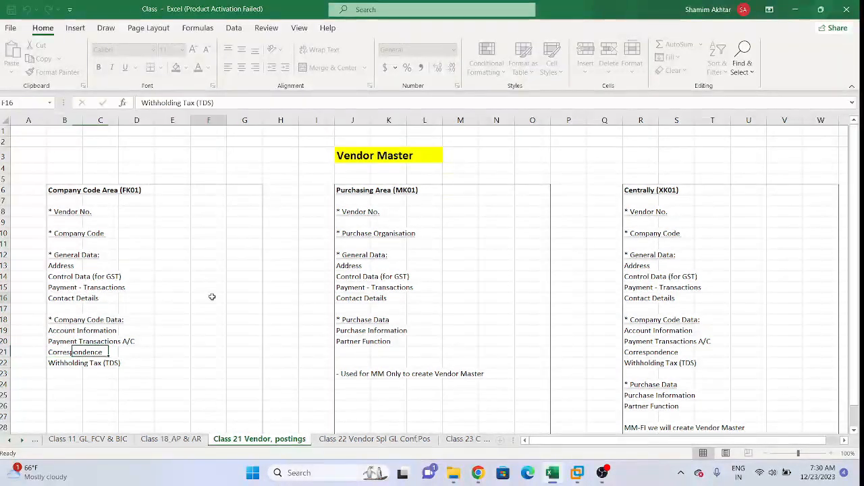
left_click(60, 320)
left_click_drag(60, 320, 63, 363)
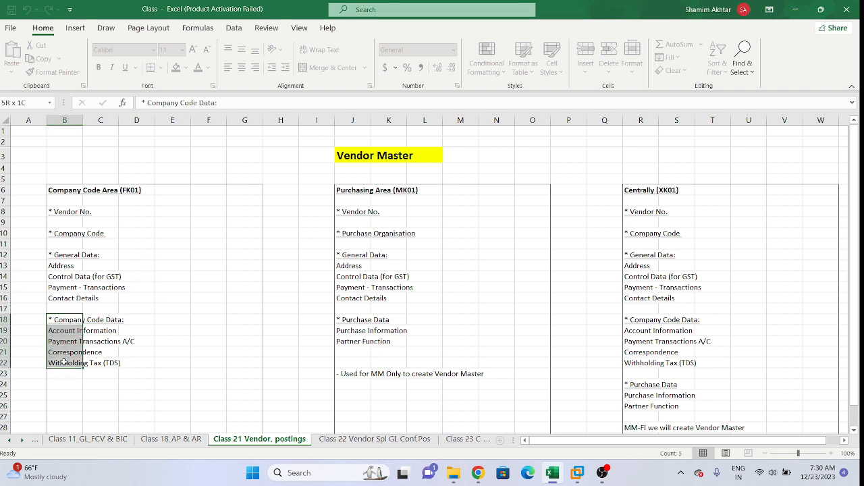
left_click(188, 332)
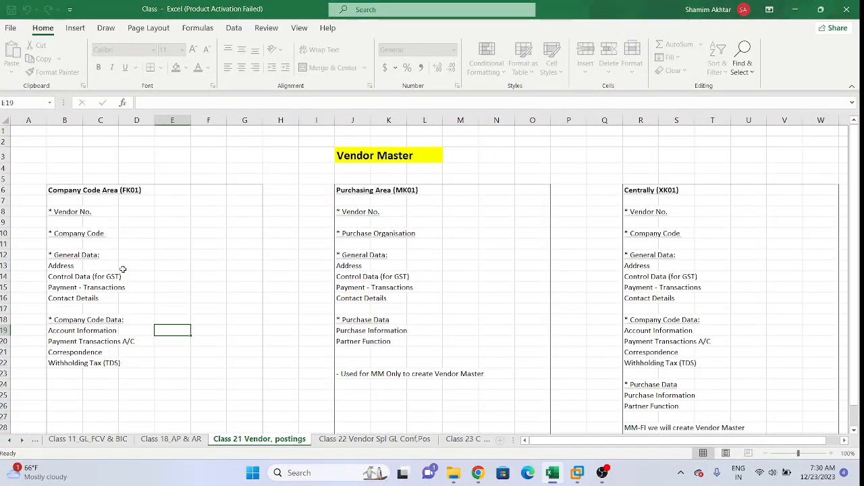
left_click(70, 233)
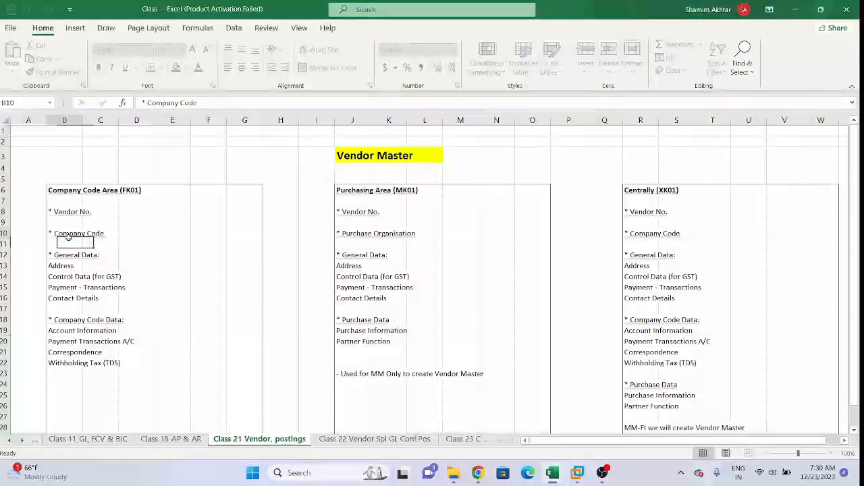
left_click(66, 264)
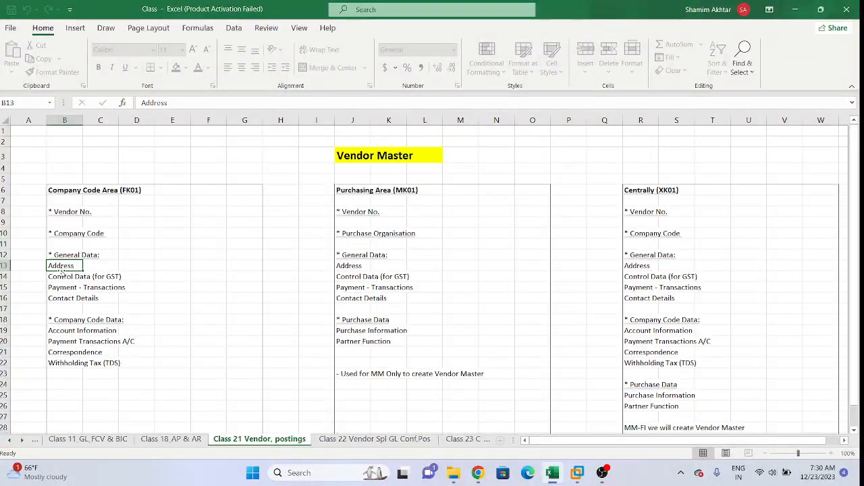
left_click(86, 330)
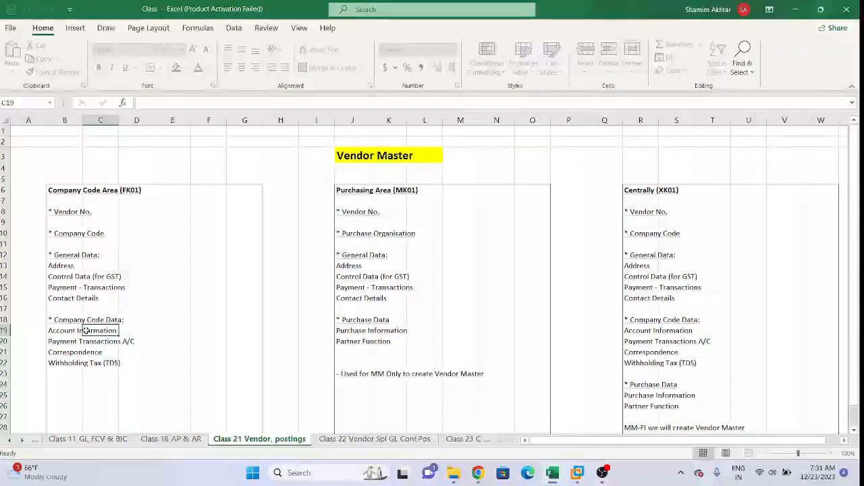
left_click(58, 343)
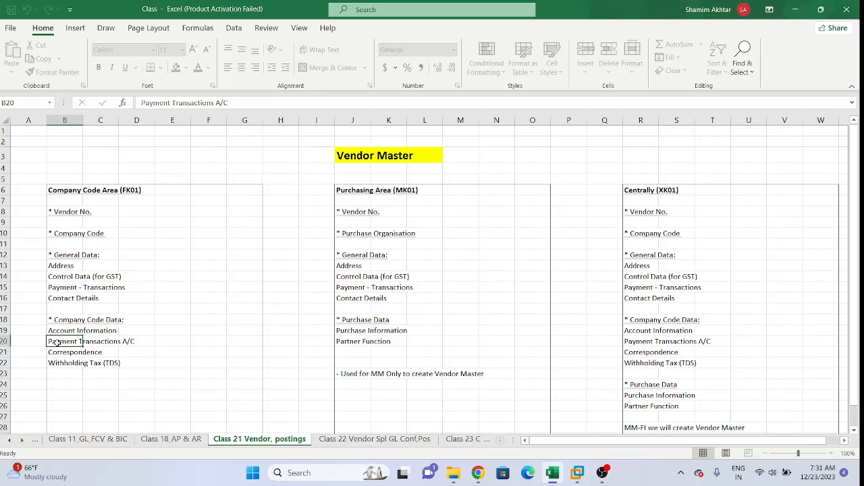
left_click(74, 363)
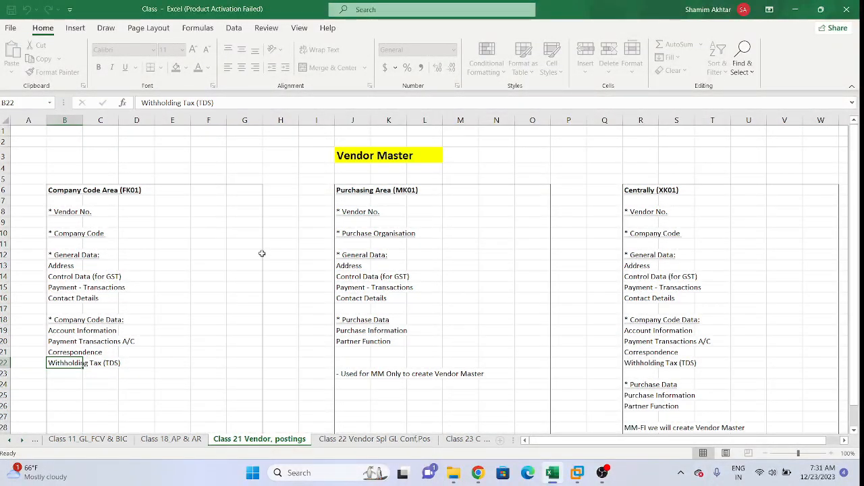
Step: Switch to the SAP Easy Access screen in the VMware Workstation virtual machine
left_click(577, 473)
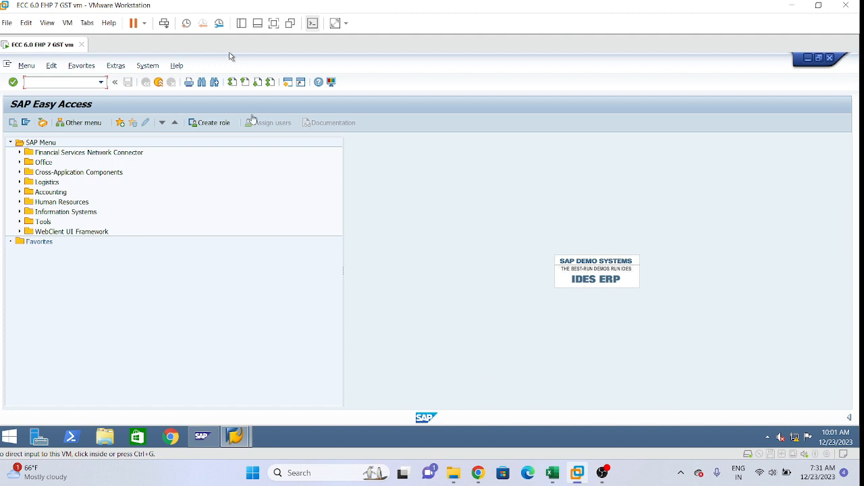
left_click(230, 55)
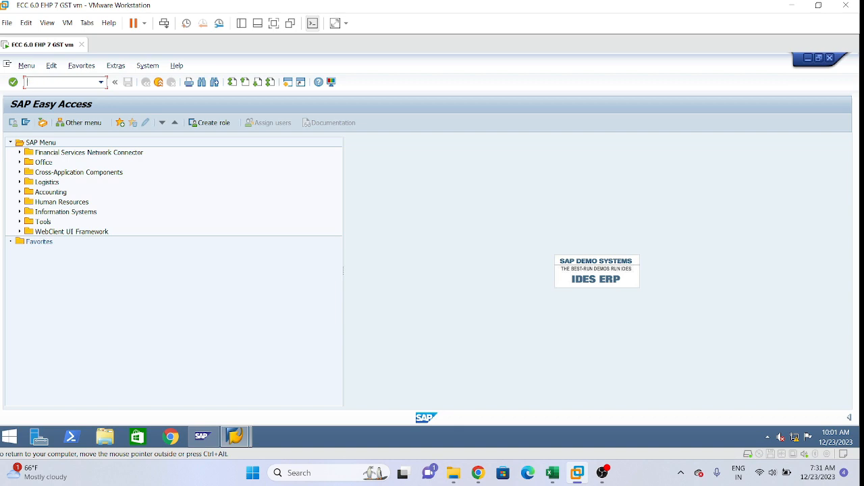
mouse_move(478, 473)
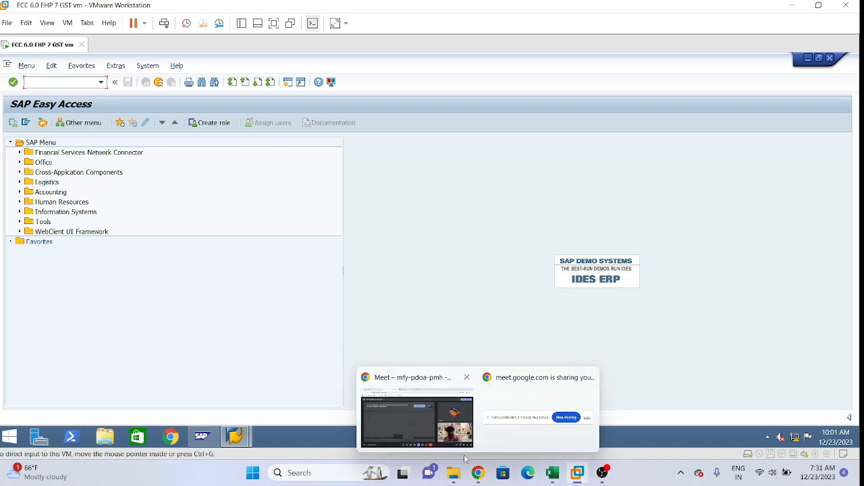
Step: Review the Company Code Area (FK01) block in the Excel notes, checking it against the SAP Easy Access screen
left_click(552, 472)
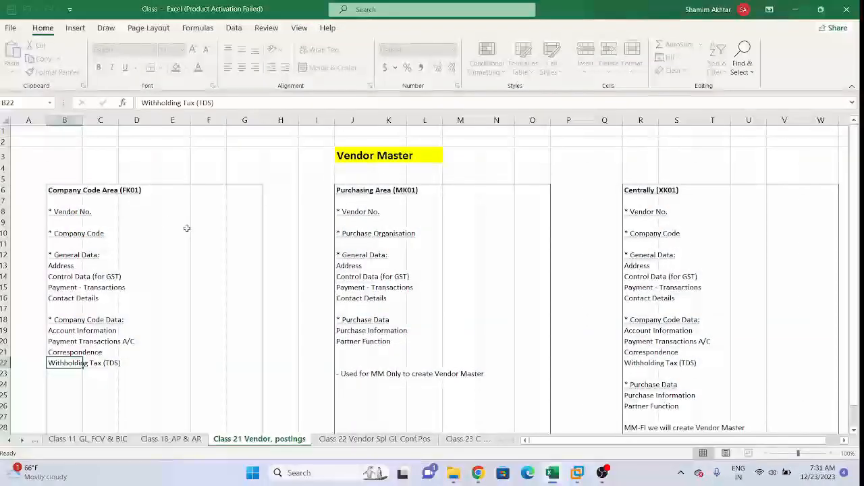
left_click(132, 202)
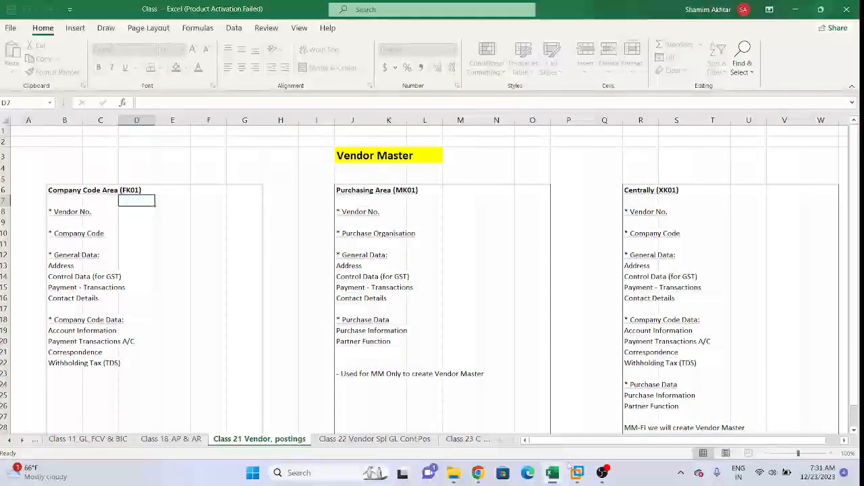
mouse_move(574, 478)
left_click(576, 400)
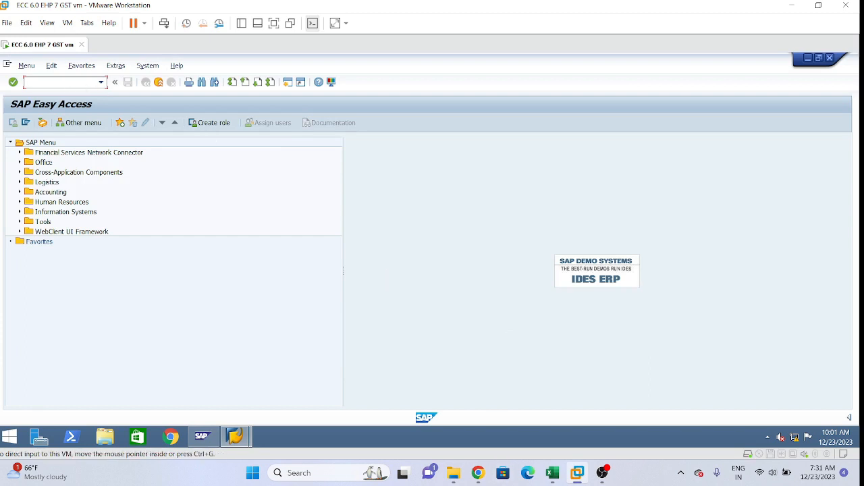
left_click(552, 472)
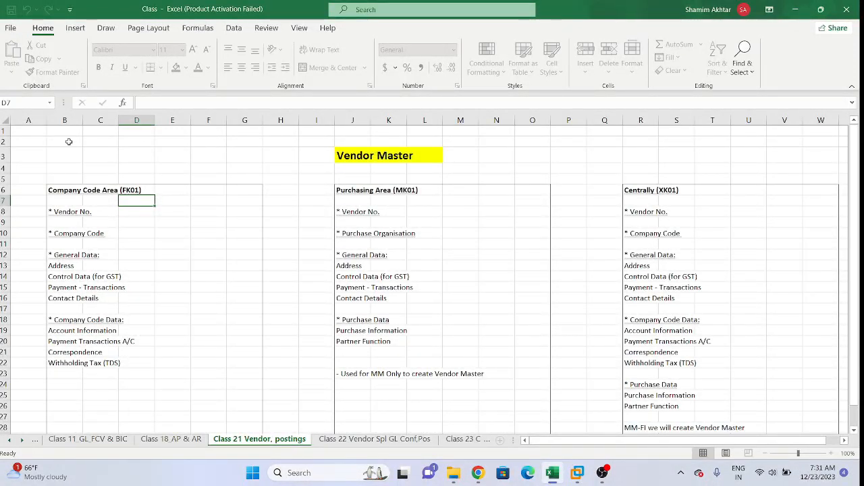
Step: Switch to SAP in the virtual machine and open the Display Vendor transaction
left_click(576, 473)
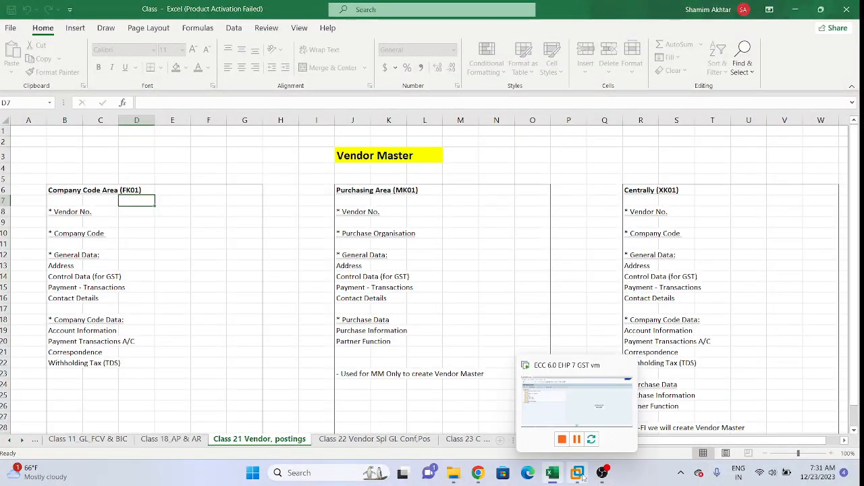
left_click(579, 473)
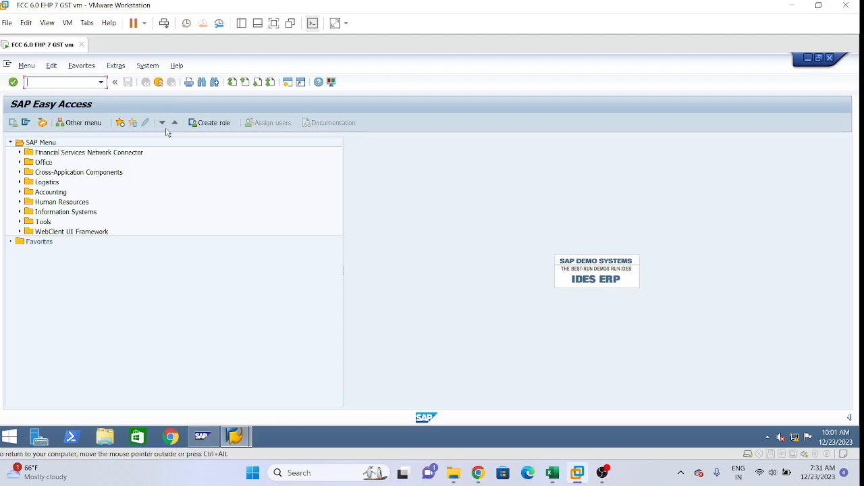
type("fk03")
key("Return")
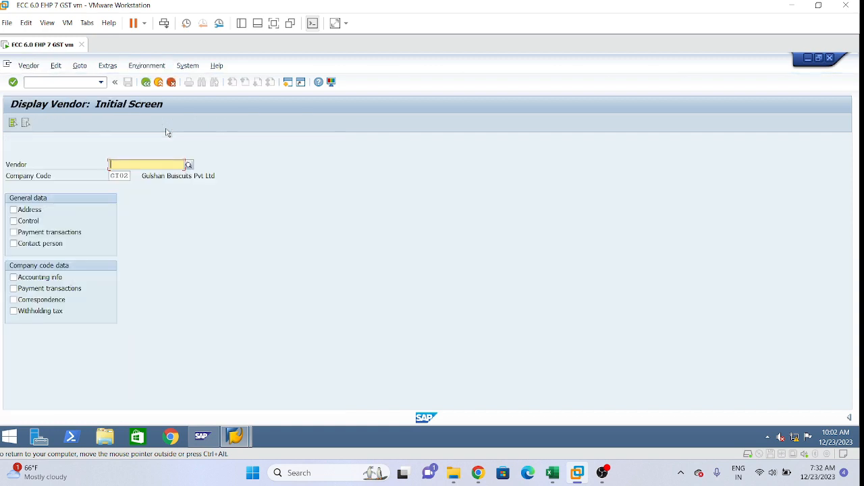
Step: Set the company code to GI01 and choose the previously used vendor number for display
left_click(124, 176)
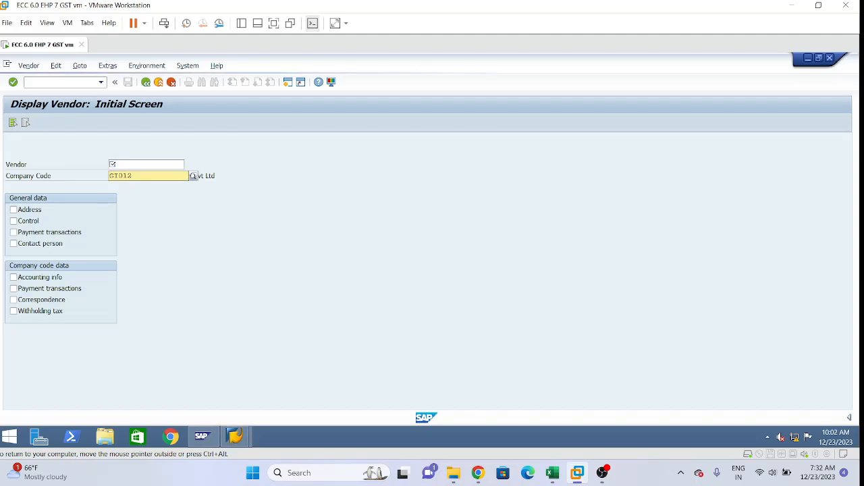
left_click(193, 176)
left_click(110, 164)
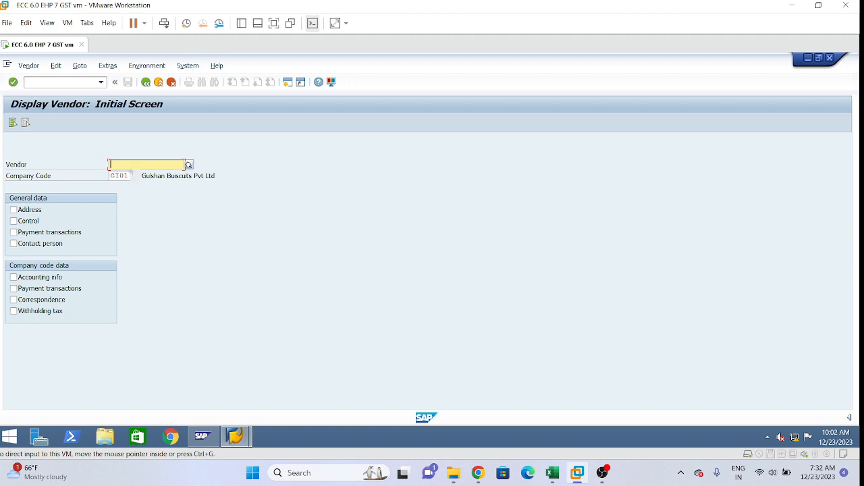
left_click(114, 165)
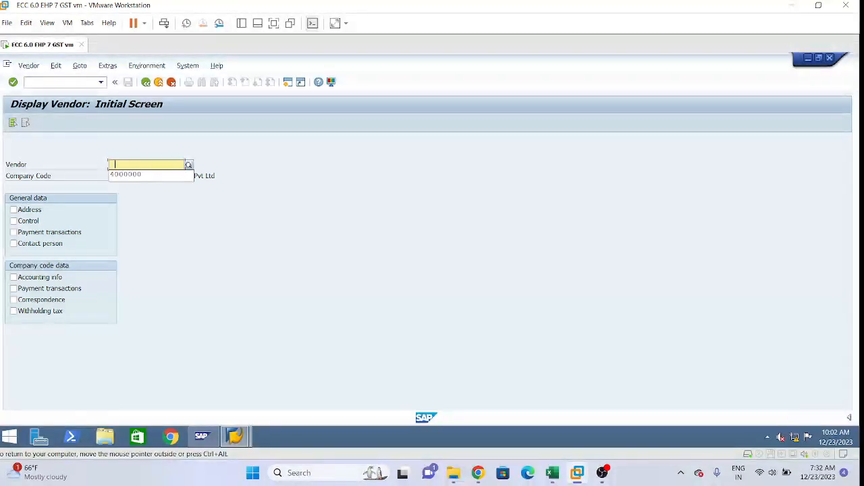
left_click(125, 174)
Step: Select all General data and Company code data views for the vendor, from Address to Withholding tax
left_click(14, 211)
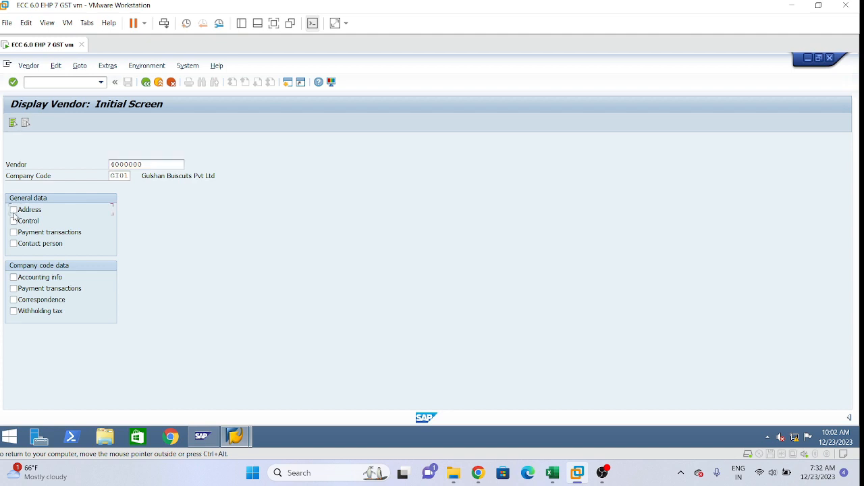
left_click(14, 232)
left_click(14, 243)
left_click(14, 277)
left_click(14, 288)
left_click(13, 300)
Step: Compare the selected views with the FK01 notes in Excel and display the vendor's Address and Control screens in SAP
left_click(552, 472)
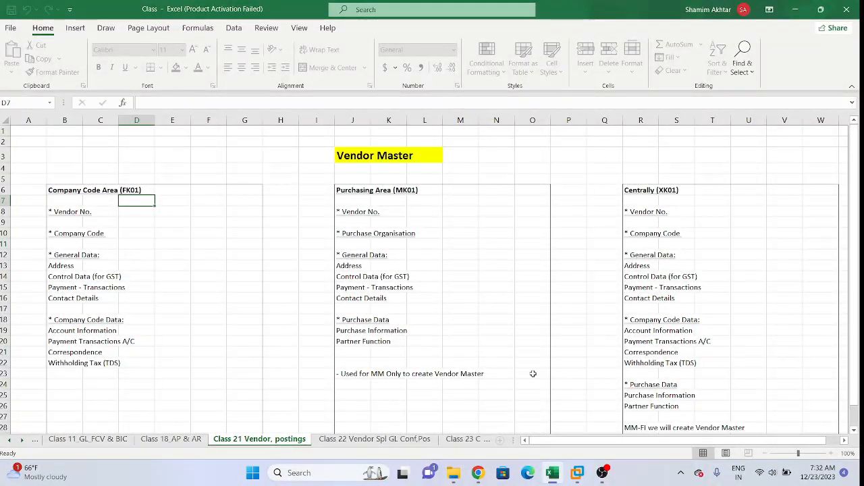
left_click(577, 476)
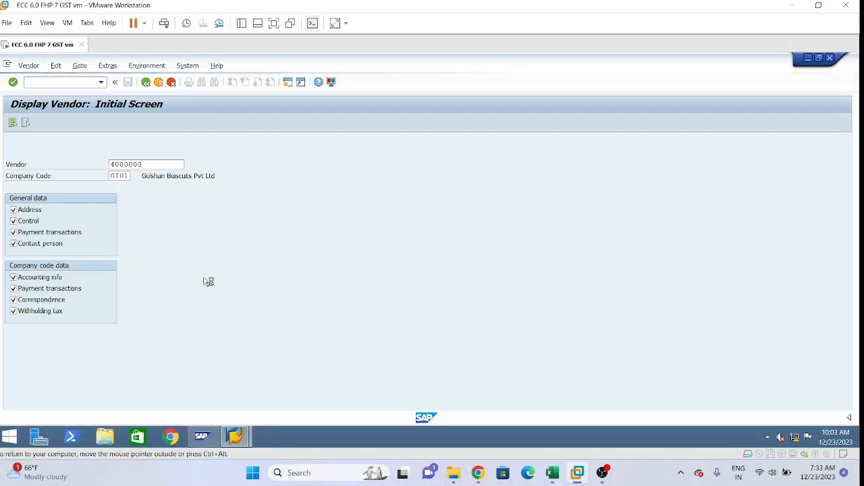
key("Return")
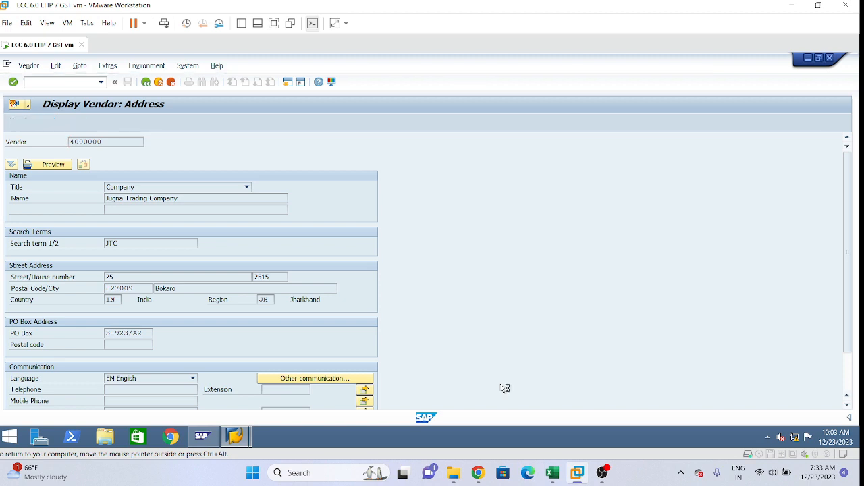
key("Return")
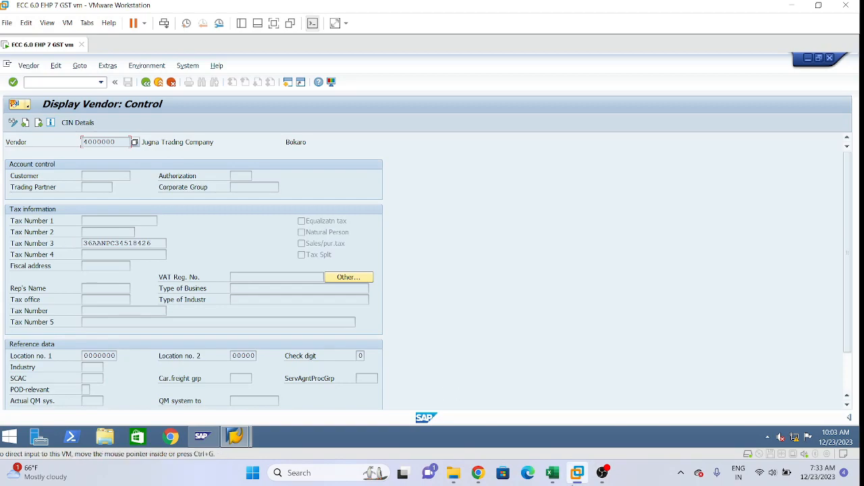
Step: Review the Address and Control Data (for GST) entries in the Excel notes and return to the vendor's Control screen in SAP
left_click(552, 473)
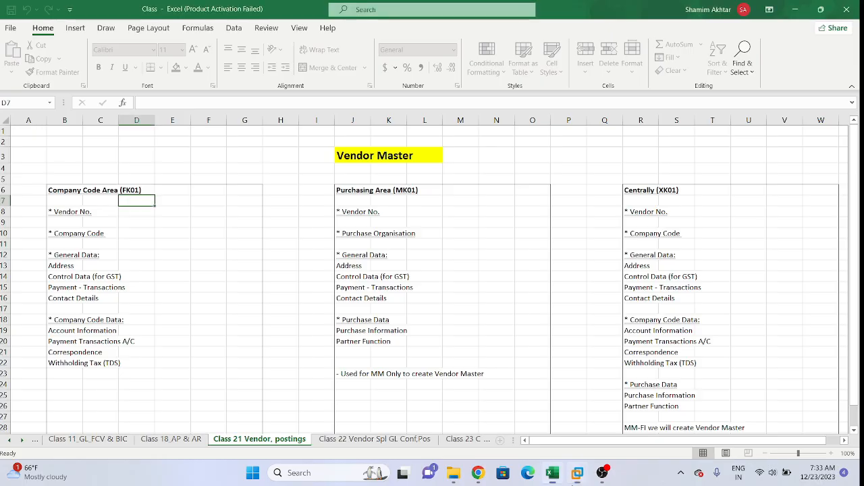
left_click(79, 267)
left_click(100, 266)
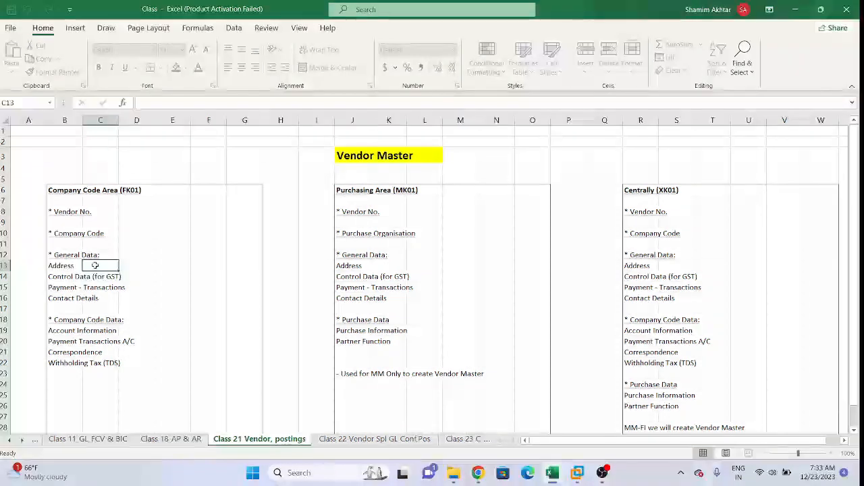
left_click(61, 267)
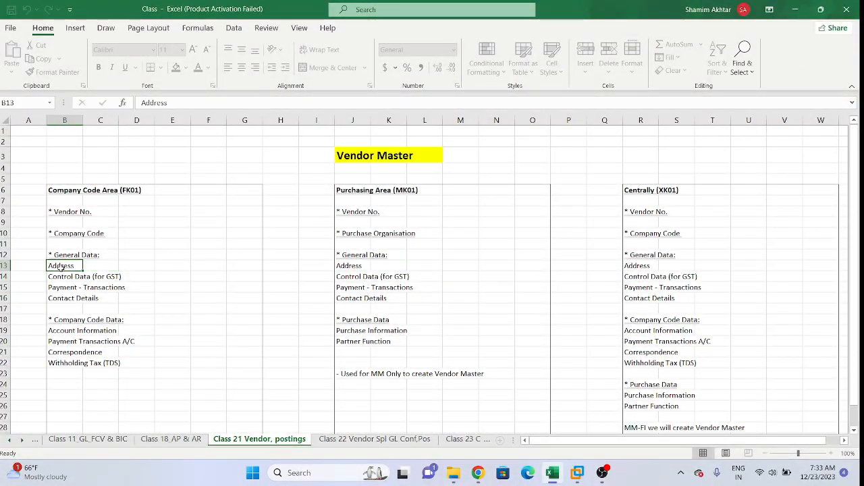
left_click(62, 278)
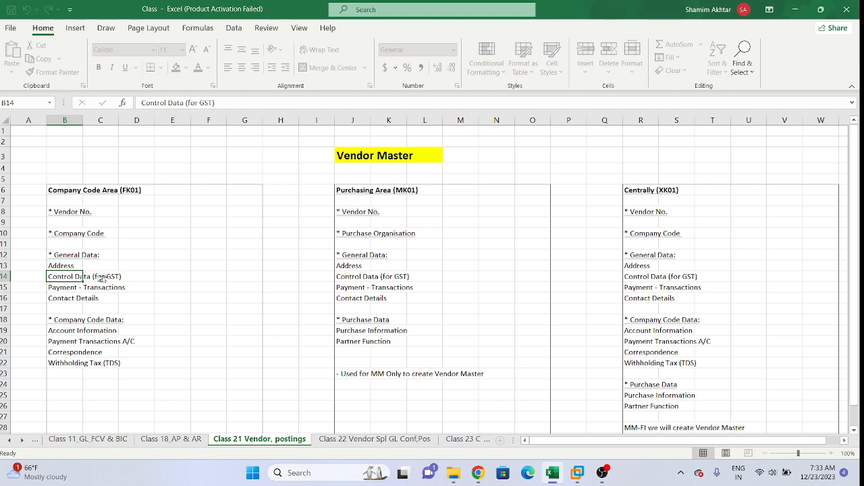
key("alt+Tab")
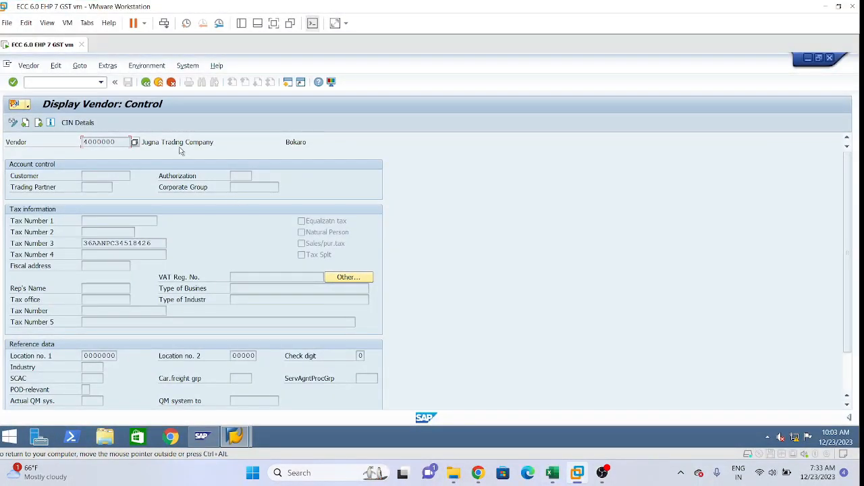
Step: Display the vendor's Payment transactions screen and examine the bank account and bank key under Bank Details
key("Return")
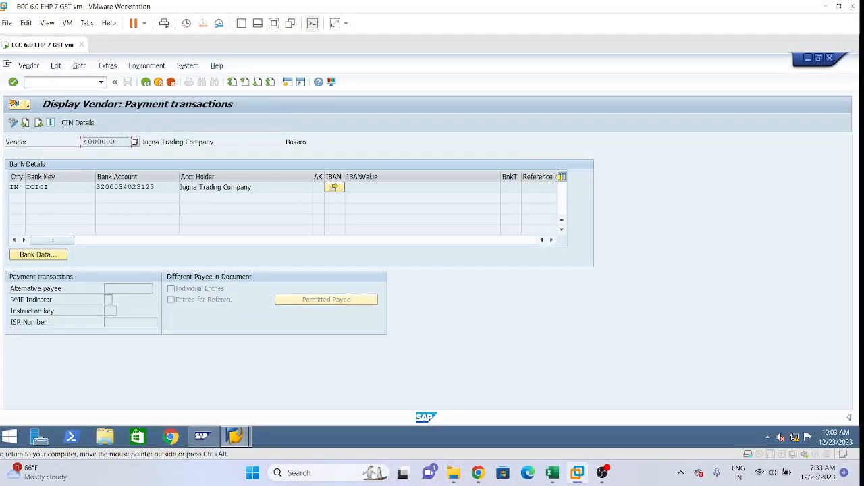
left_click(155, 187)
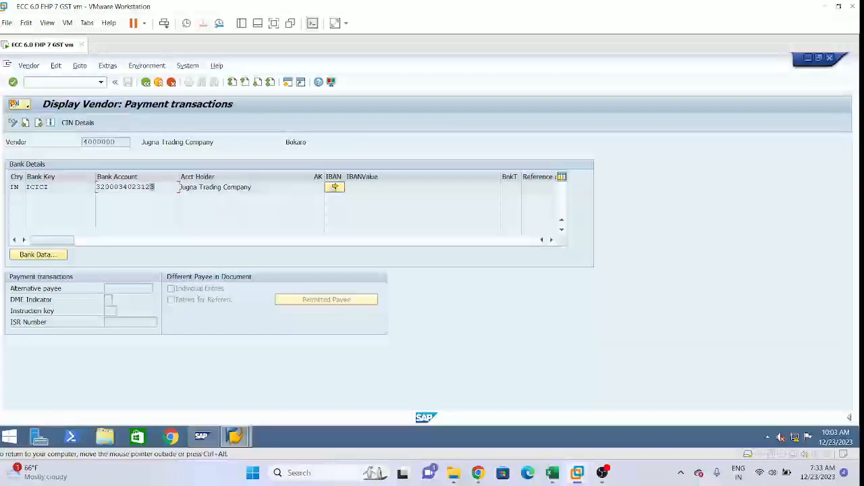
key("shift+Left")
key("shift+Left")
key("shift+Left")
key("shift+Left")
key("shift+Left")
key("shift+Left")
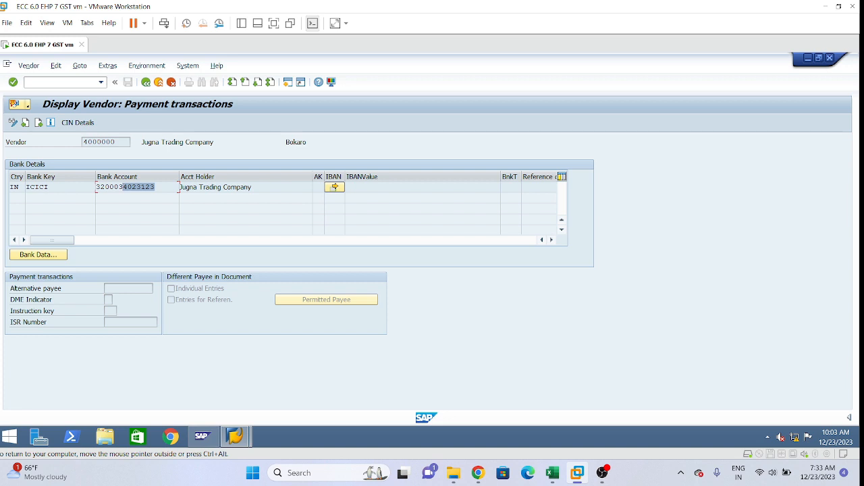
key("Left")
key("Left")
key("Left")
key("Left")
key("Left")
key("shift+Right")
key("shift+Right")
key("shift+Right")
key("shift+Right")
key("shift+Right")
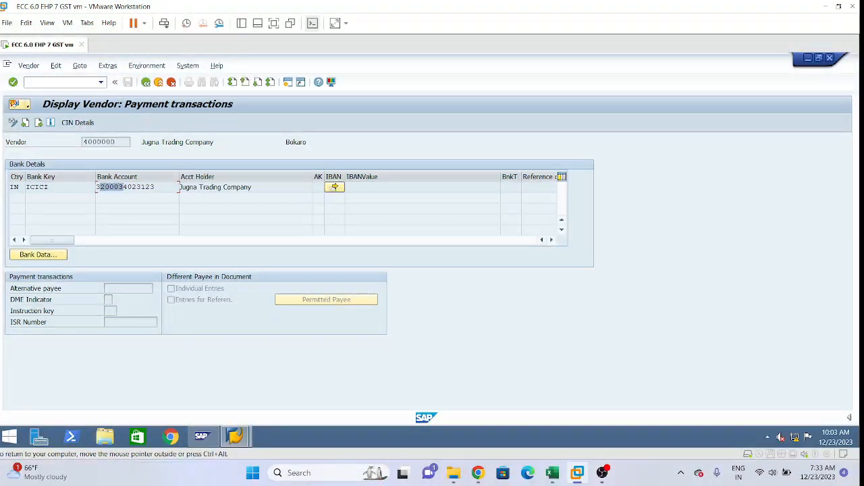
key("shift+Right")
key("shift+Right")
key("shift+Right")
key("shift+Right")
key("shift+Right")
key("shift+Right")
key("End")
key("shift+Left")
key("shift+Left")
key("shift+Left")
key("shift+Left")
key("shift+Left")
key("shift+Left")
key("shift+Left")
key("shift+Left")
key("shift+Left")
key("shift+Left")
key("shift+Left")
key("shift+Left")
key("shift+Left")
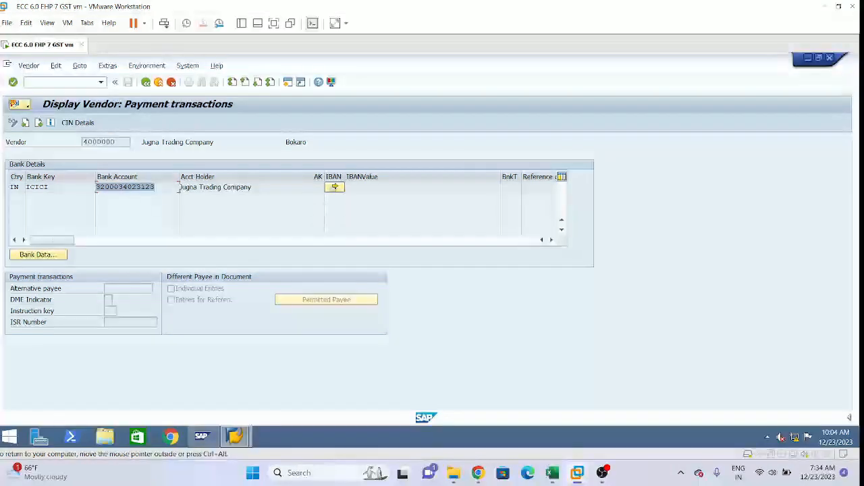
left_click(50, 187)
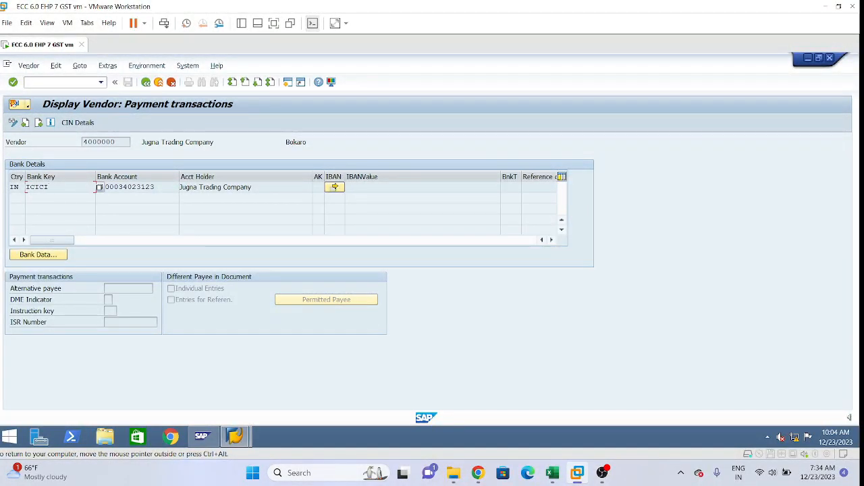
key("Tab")
Step: Locate the Payment - Transactions entry under FK01 in the Excel notes and return to the vendor display in SAP
left_click(552, 473)
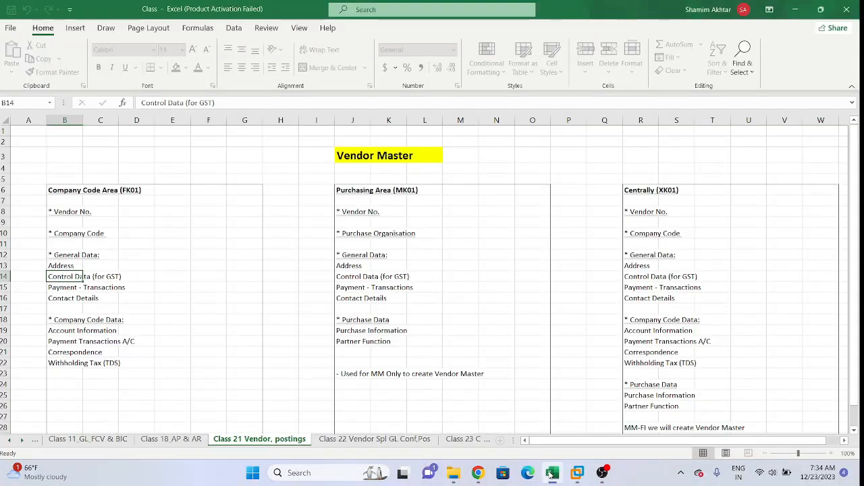
left_click(71, 290)
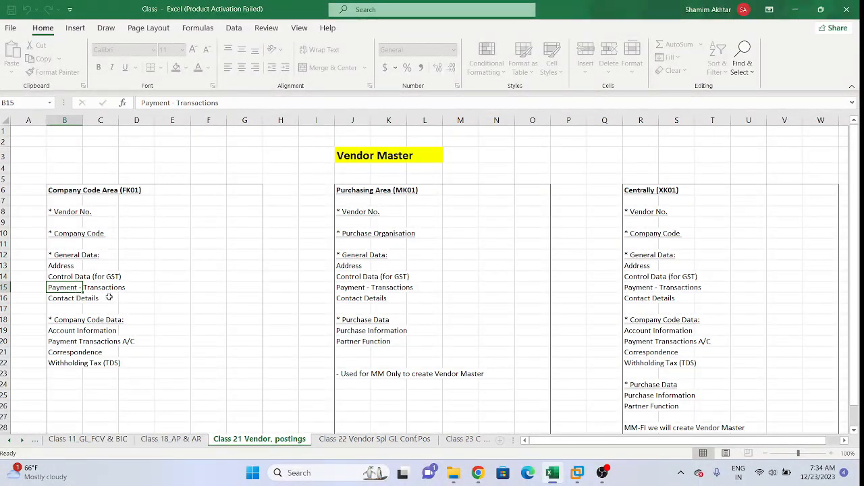
left_click(578, 474)
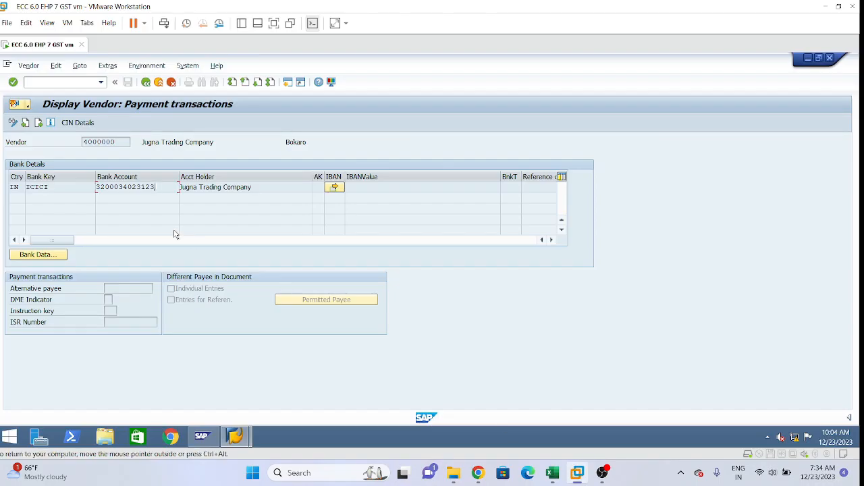
Step: Display the vendor's Contact persons screen and compare its contact and department entries with the Excel notes
key("Return")
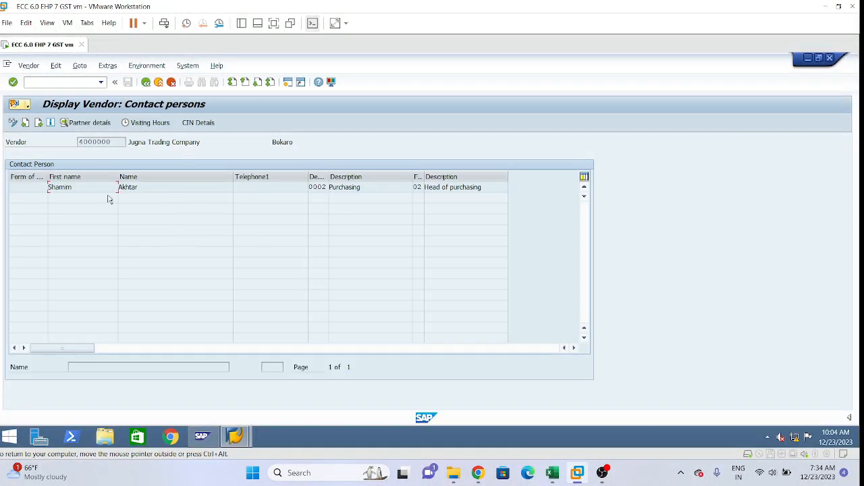
left_click(381, 188)
left_click(552, 473)
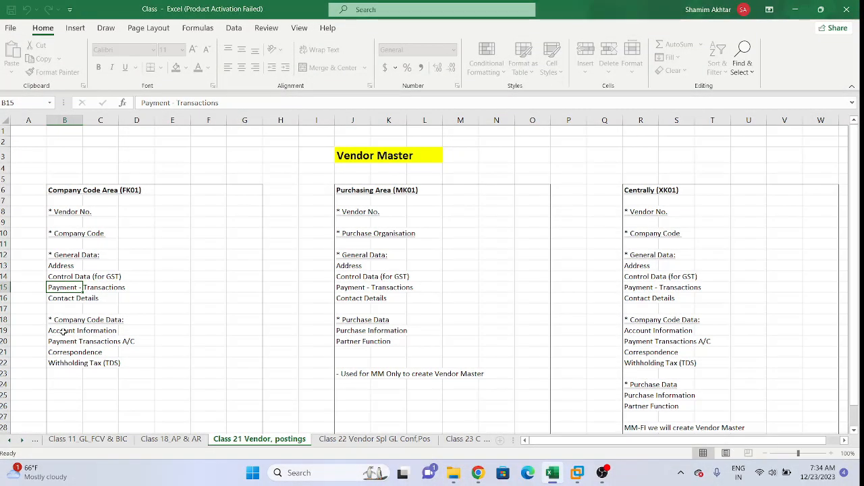
left_click(578, 479)
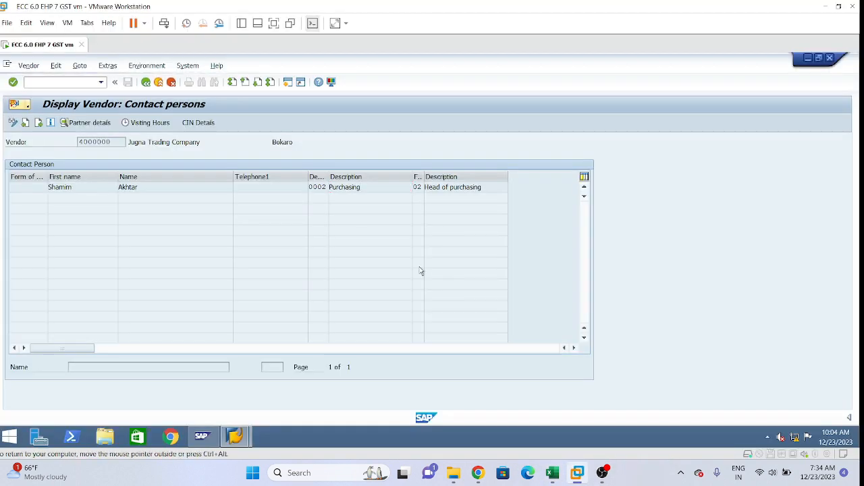
Step: Display the vendor's Accounting information screen and examine the reconciliation account
key("Return")
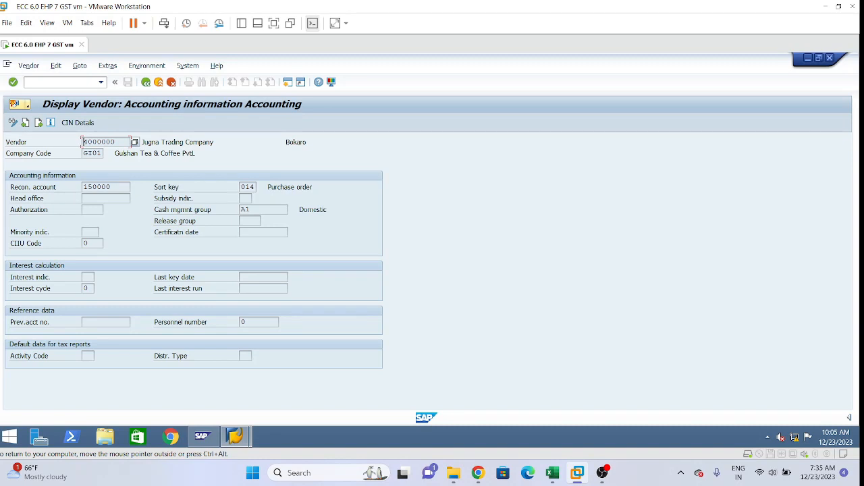
left_click(115, 187)
left_click_drag(109, 188, 83, 187)
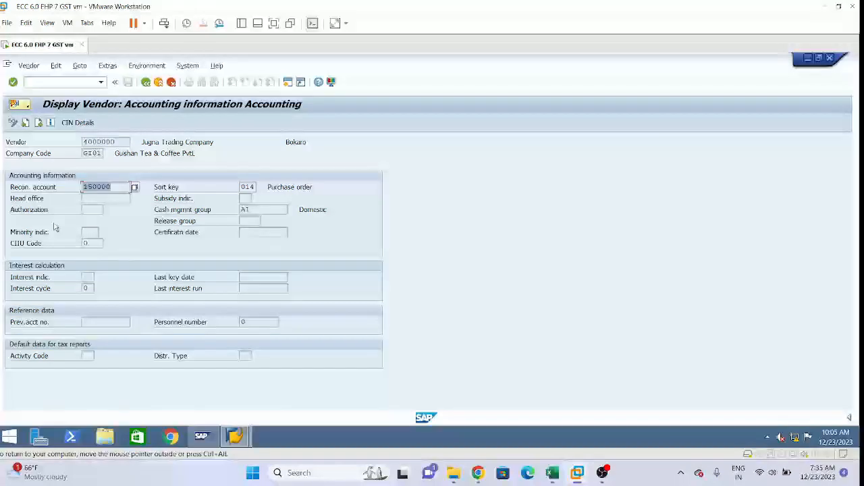
Step: Examine the vendor's reconciliation account in relation to the vendor number on the Accounting information screen
left_click(113, 187)
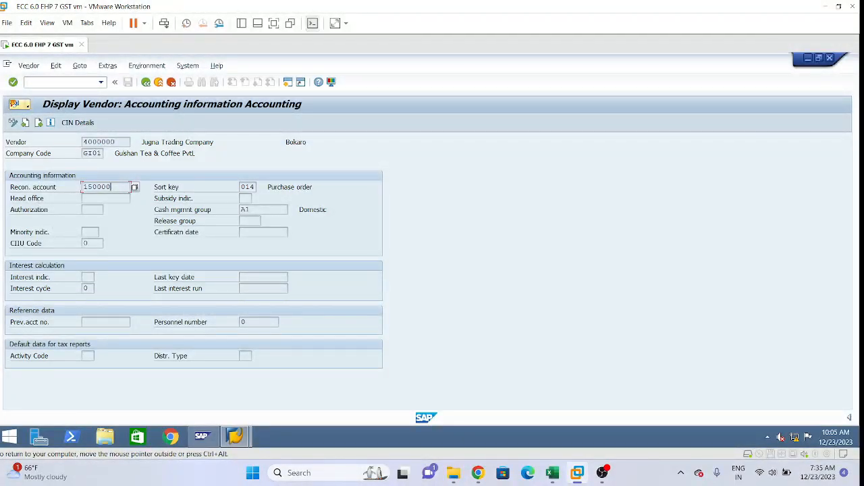
left_click_drag(112, 187, 83, 187)
left_click(112, 187)
left_click_drag(116, 142, 82, 143)
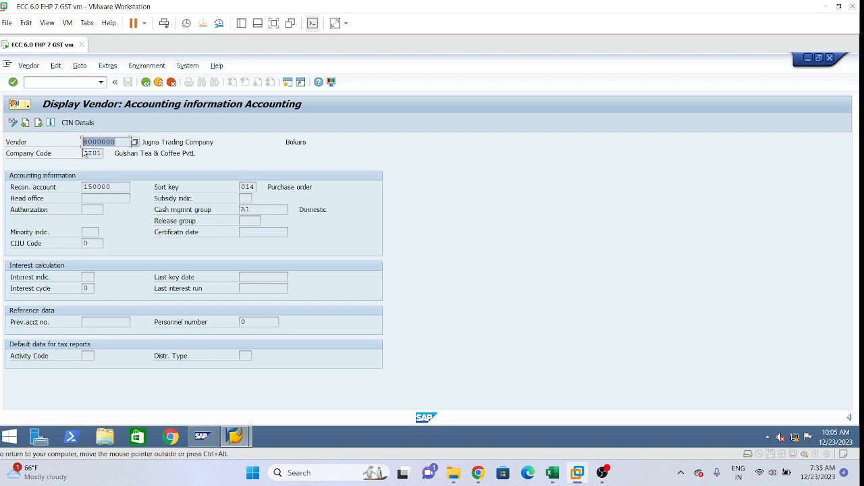
left_click_drag(111, 187, 83, 187)
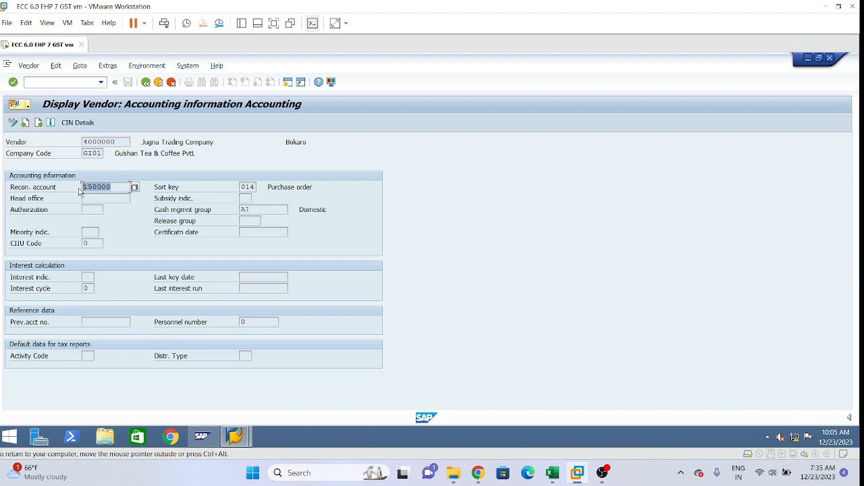
left_click(120, 188)
Step: Start FB03 in a new session, clear the document number, and bring up the Document List selection
left_click(288, 82)
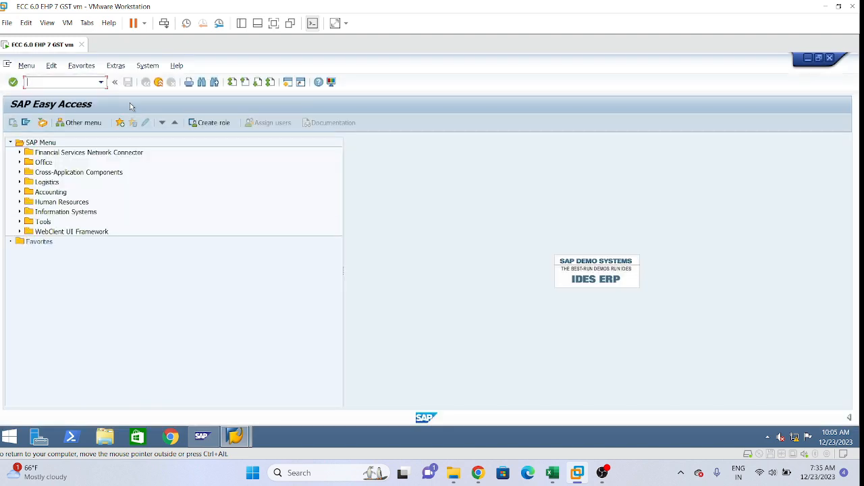
type("fb03")
key("Return")
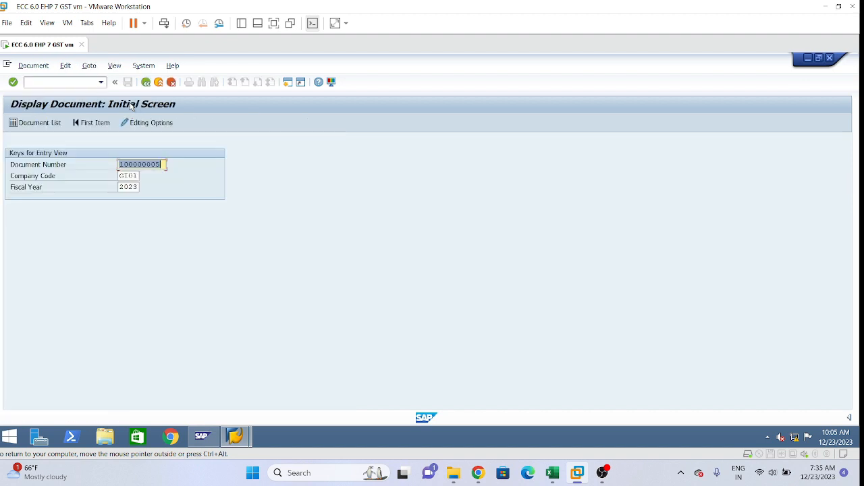
key("Delete")
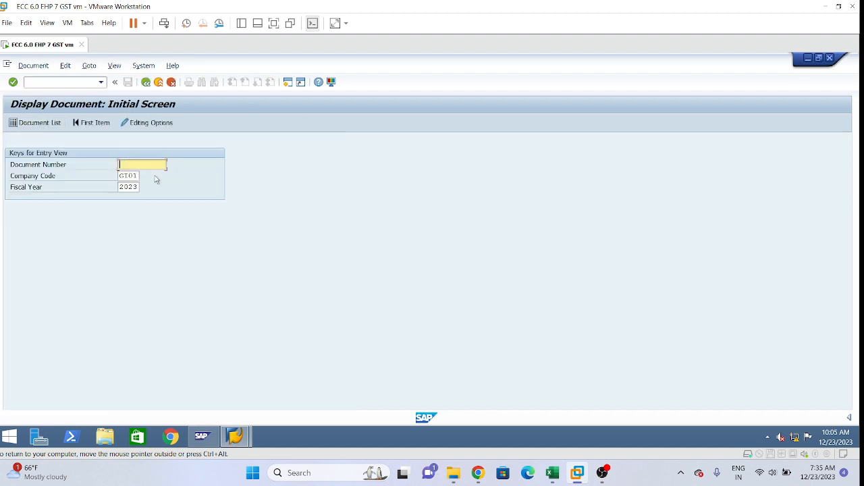
left_click(44, 126)
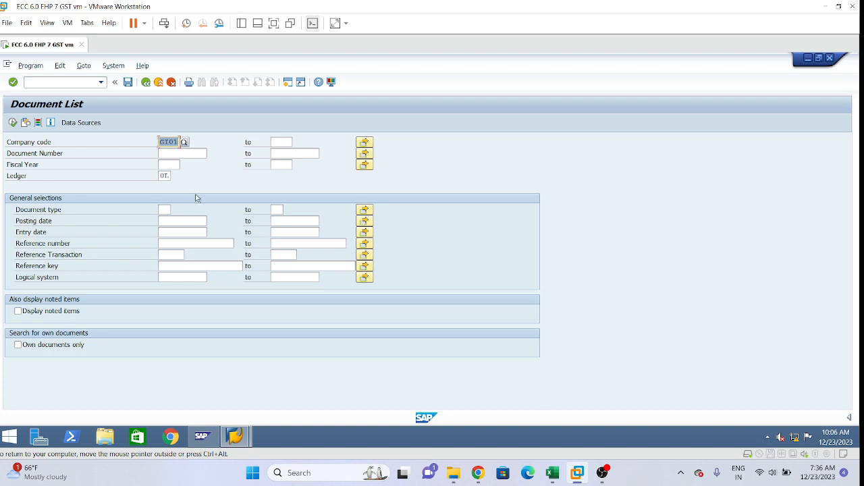
Step: List the documents of company code GI01 with document type KR (Vendor invoice)
left_click(169, 165)
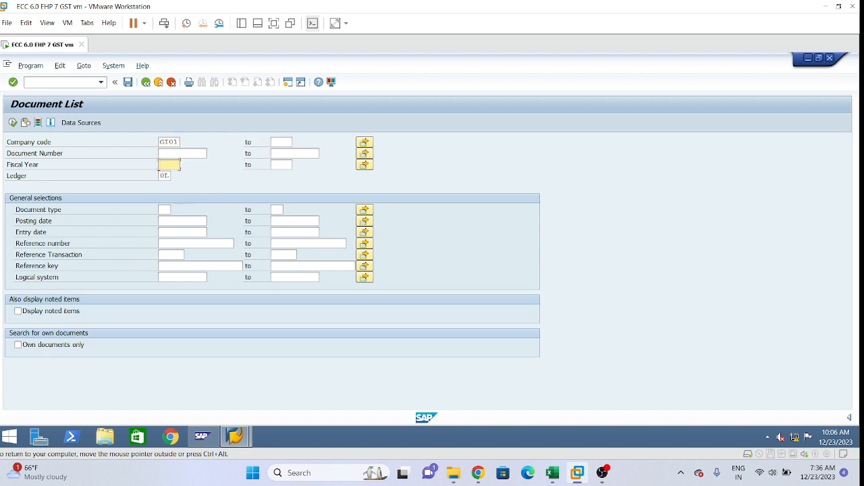
left_click(169, 210)
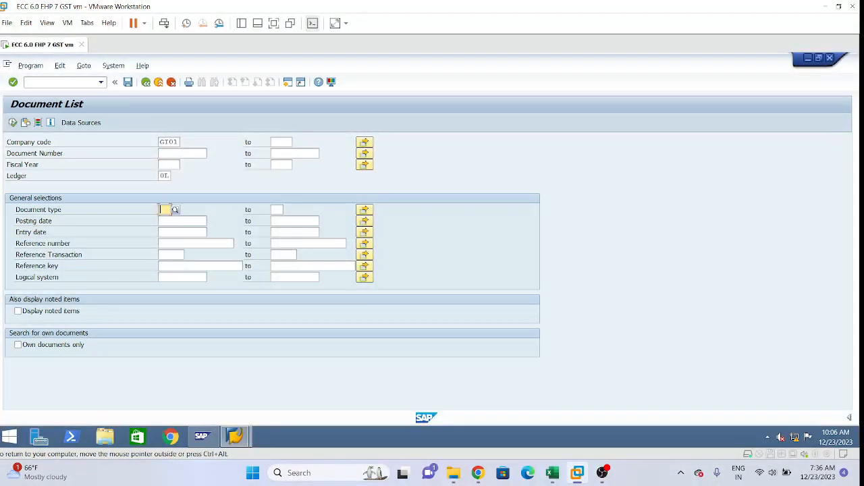
type("kr")
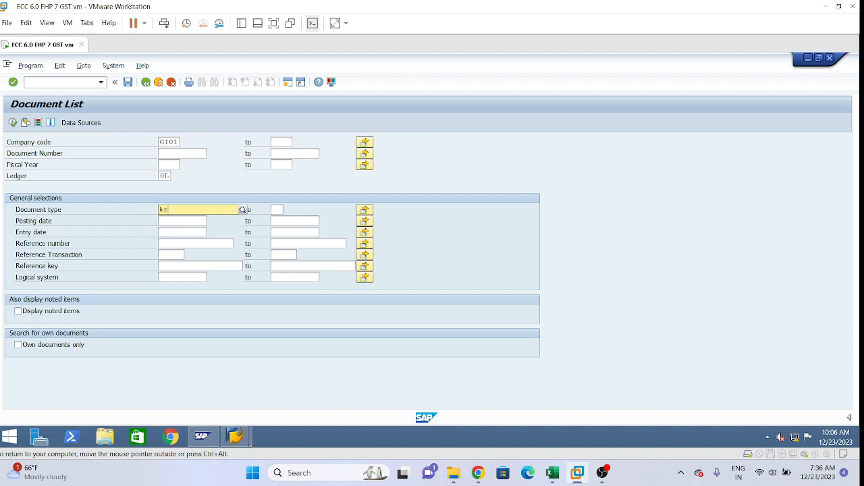
left_click(243, 210)
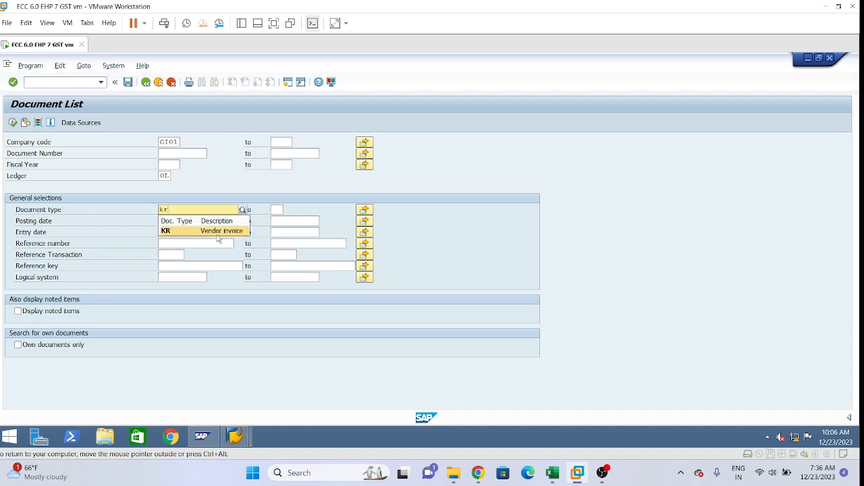
left_click(218, 235)
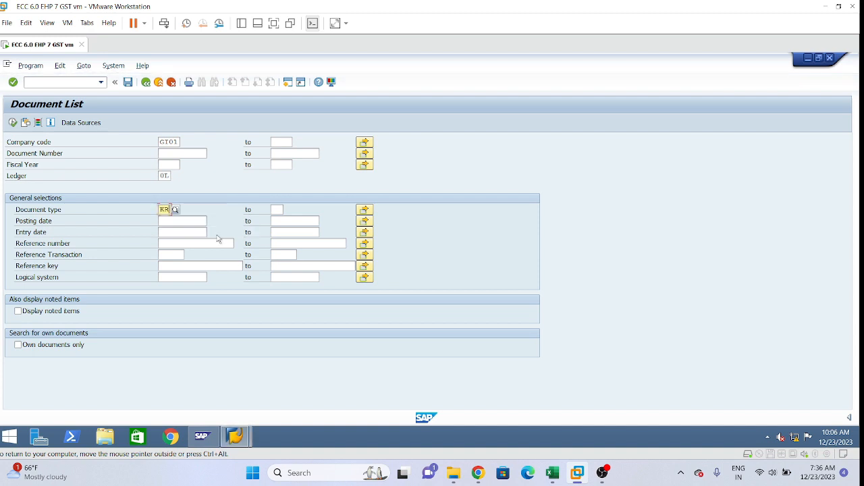
left_click(12, 123)
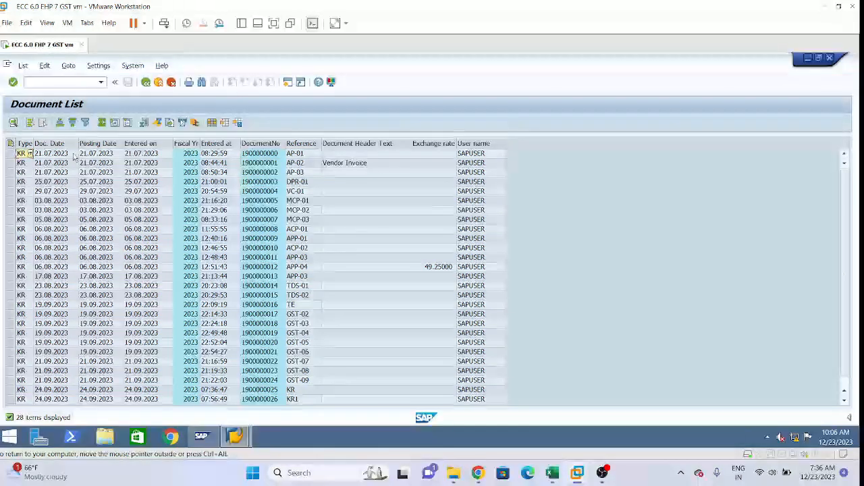
Step: Display the data entry view of the first vendor invoice in the list and return to the vendor's Accounting information session
double_click(257, 158)
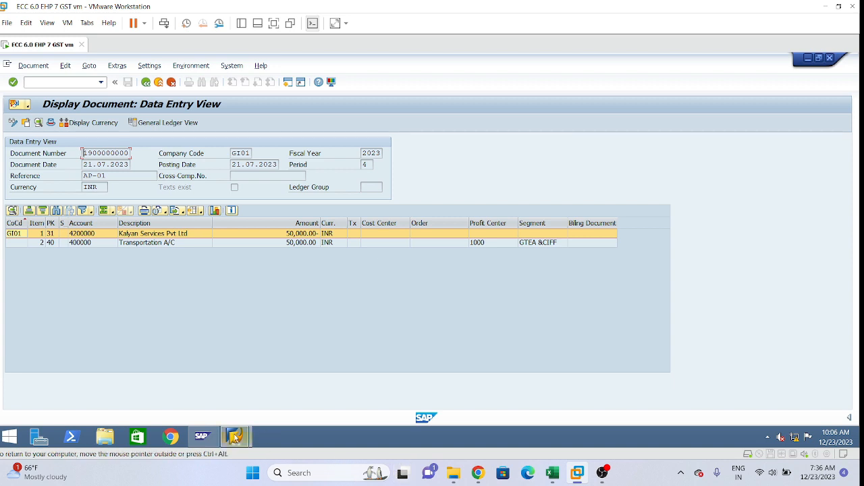
mouse_move(234, 438)
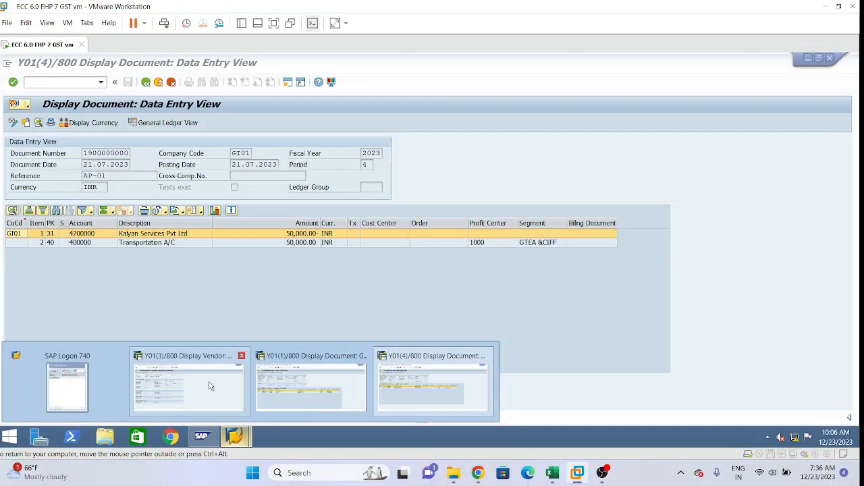
left_click(196, 386)
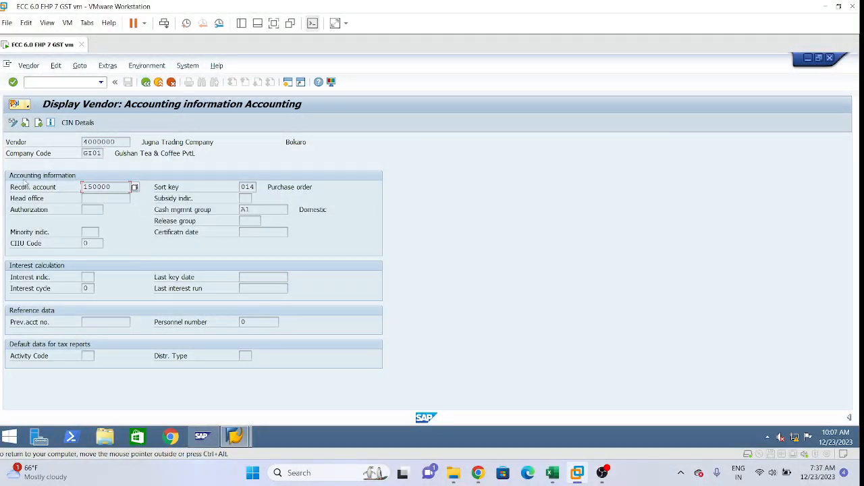
Step: Locate Account Information under Company Code Data for FK01 in the Excel notes and return to the vendor display in SAP
left_click(552, 473)
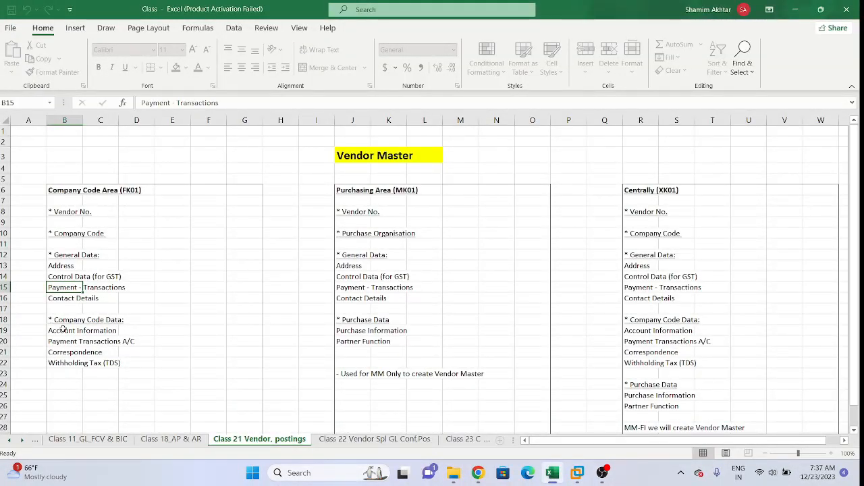
left_click(137, 334)
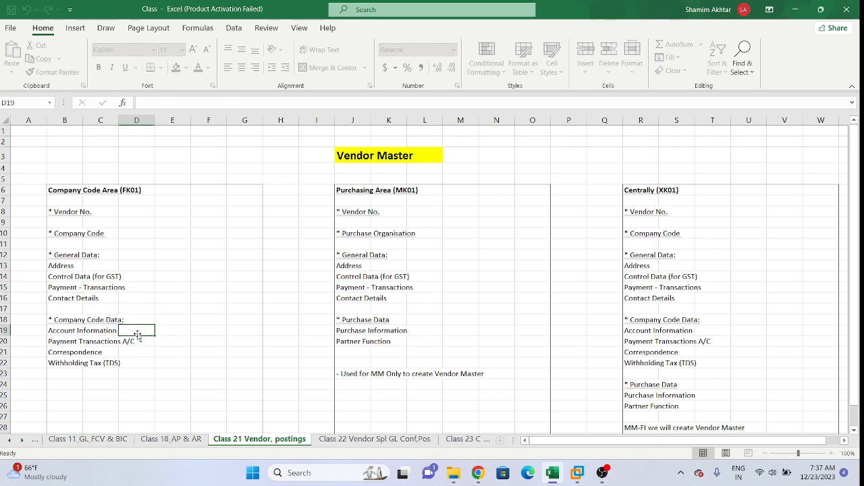
key("alt+Tab")
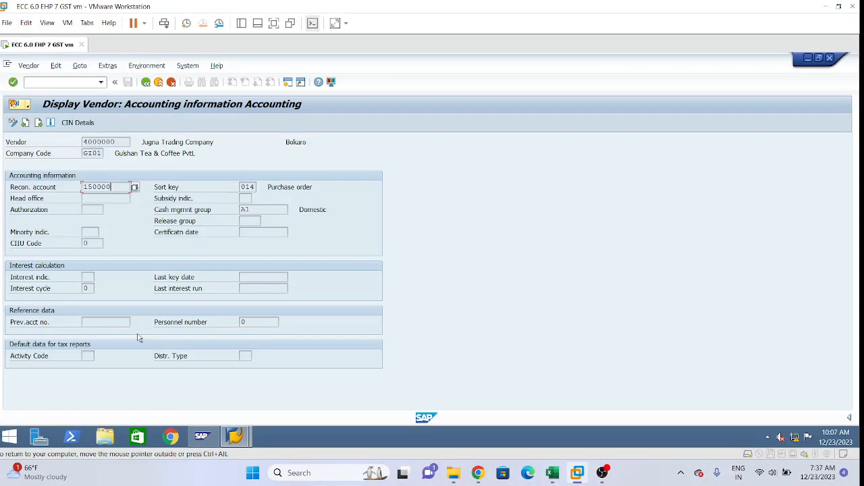
Step: Switch to the vendor invoice, display its General Ledger View, and examine the accounts posted in its two line items
key("alt+Tab")
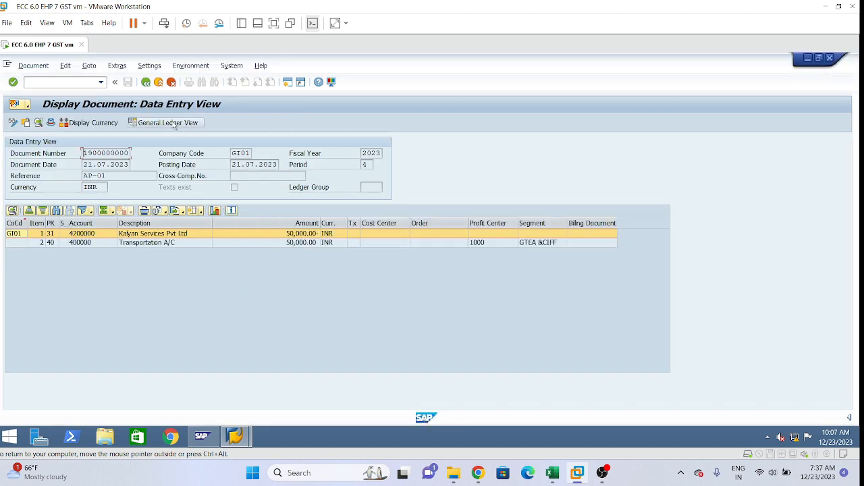
left_click(177, 124)
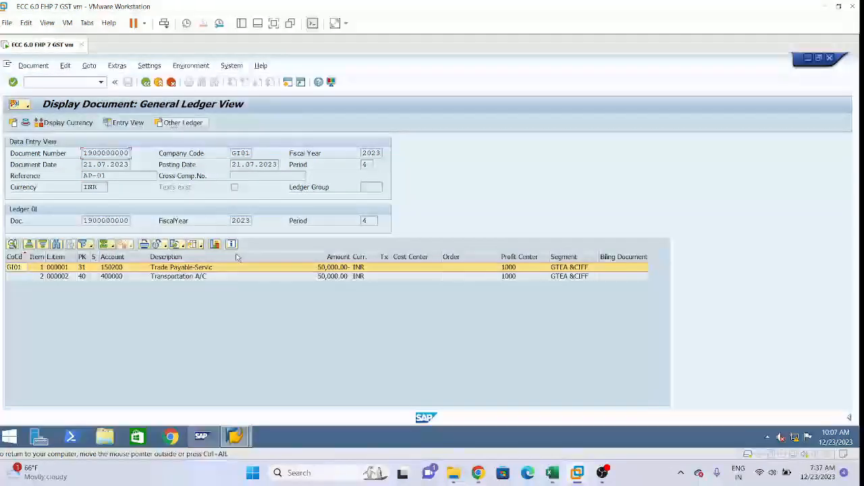
left_click(113, 278)
left_click(117, 270)
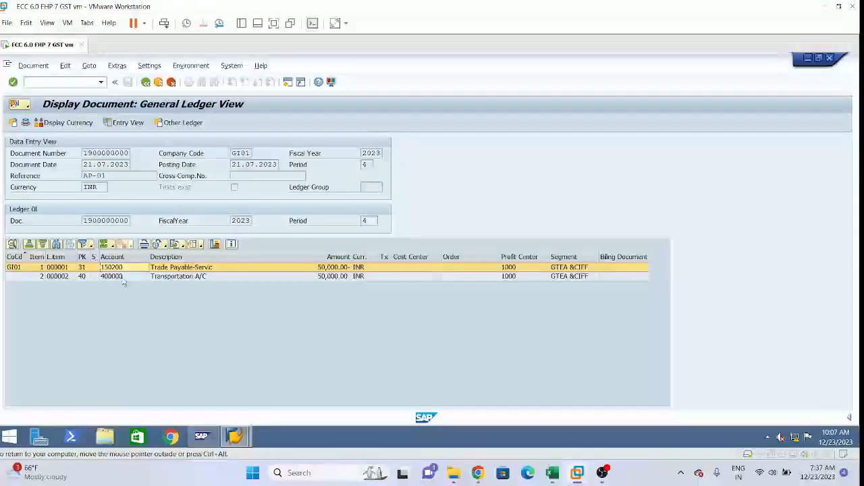
Step: Check the Company Code Data list in the Excel notes, return to SAP, and close the session showing the vendor invoice
left_click(552, 473)
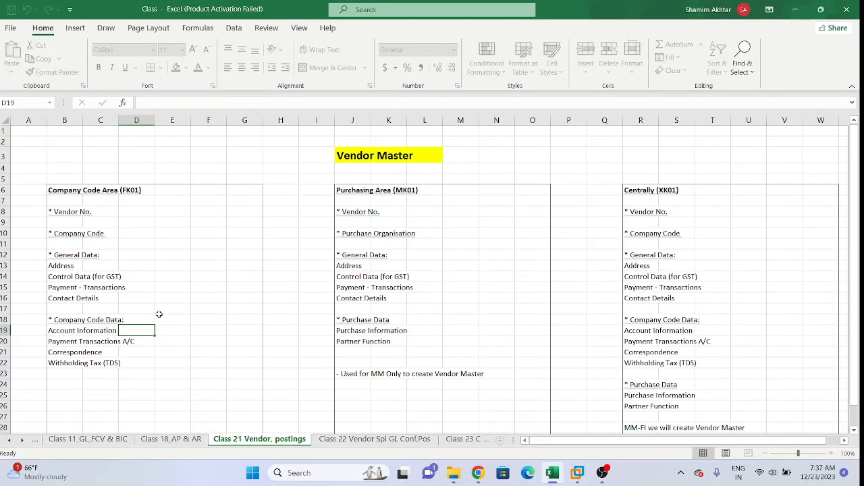
mouse_move(578, 478)
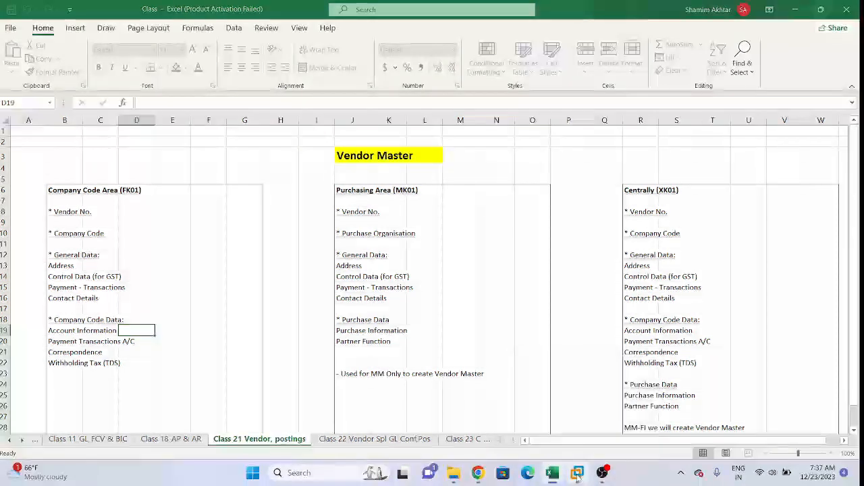
left_click(578, 476)
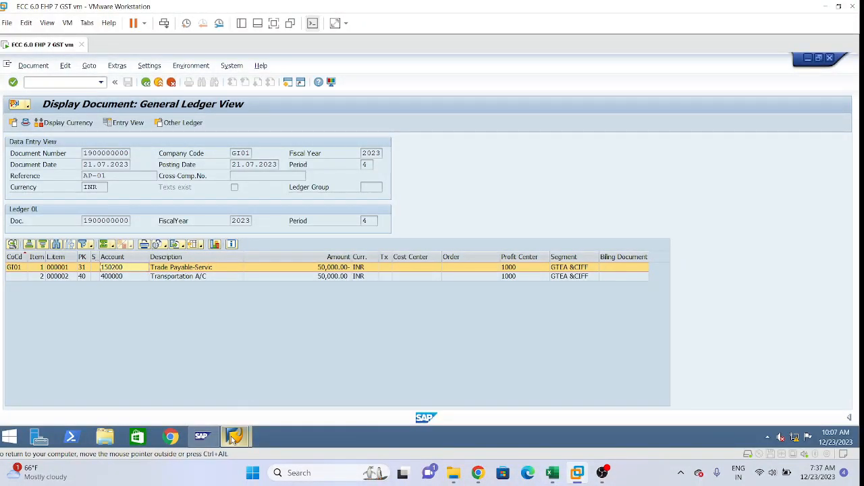
mouse_move(234, 438)
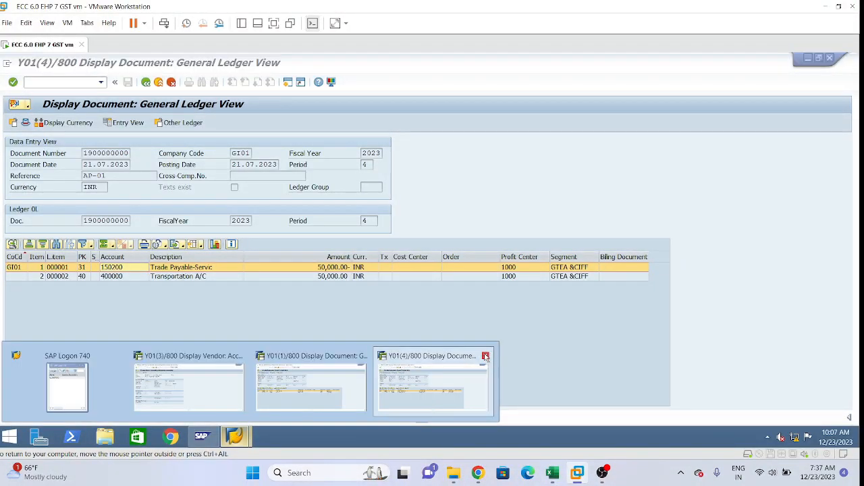
left_click(485, 357)
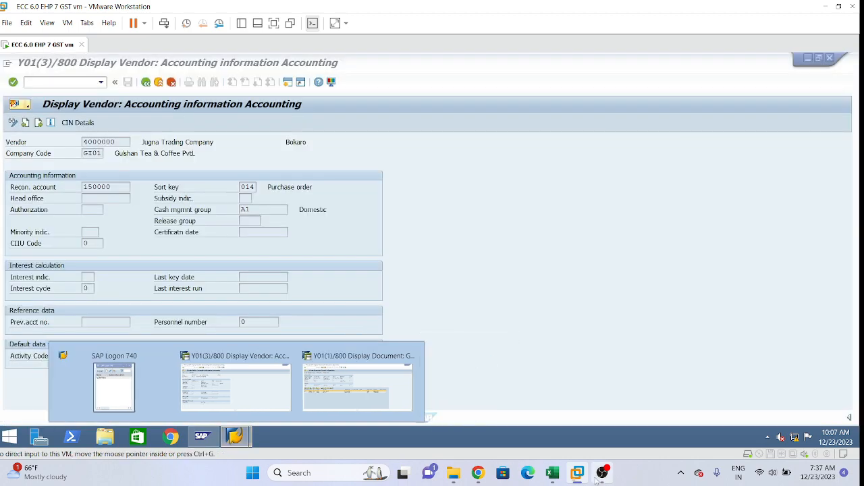
Step: Select the Account Information entry under FK01 in the Excel notes and return to the vendor's Accounting information screen in SAP
left_click(553, 473)
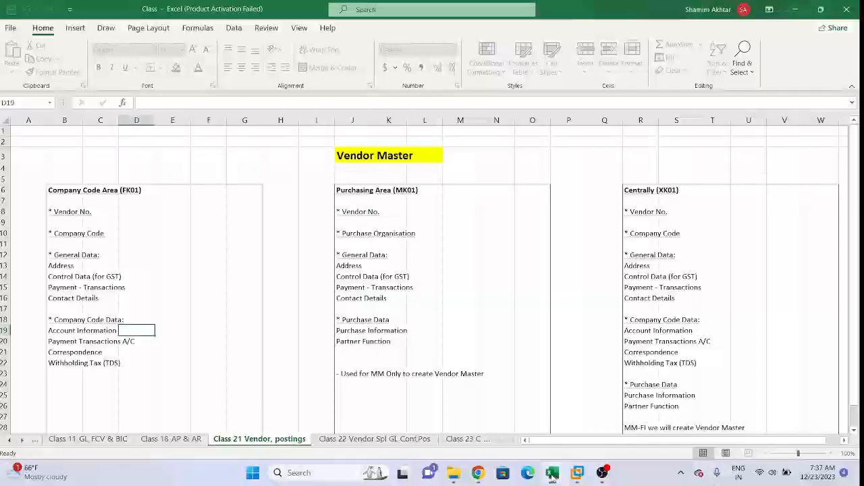
left_click(76, 334)
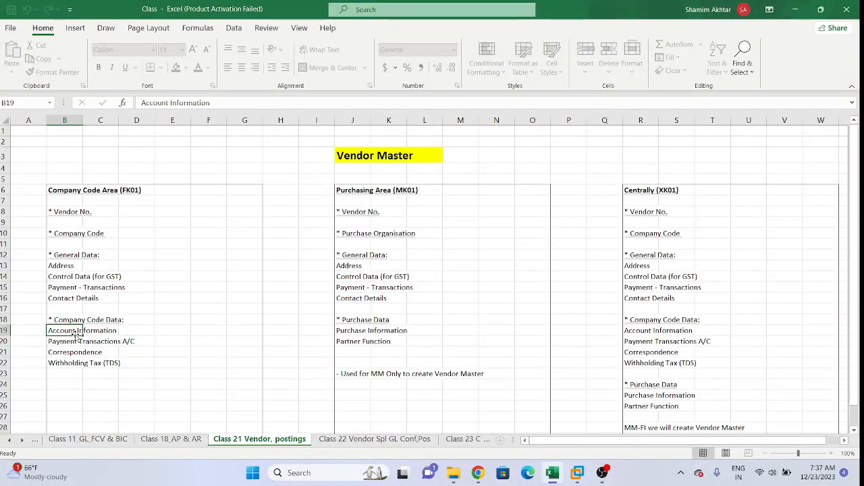
left_click(602, 473)
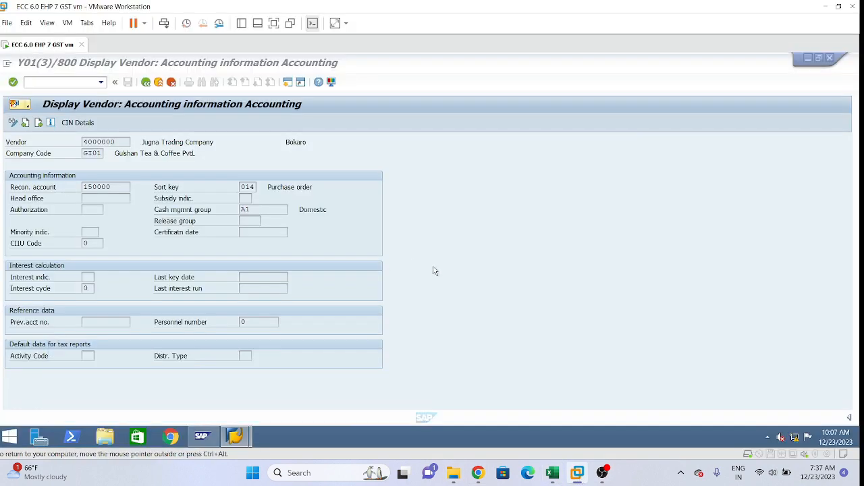
Step: Display the vendor's Payment transactions Accounting screen and examine the payment terms, credit memo terms and payment methods
key("Return")
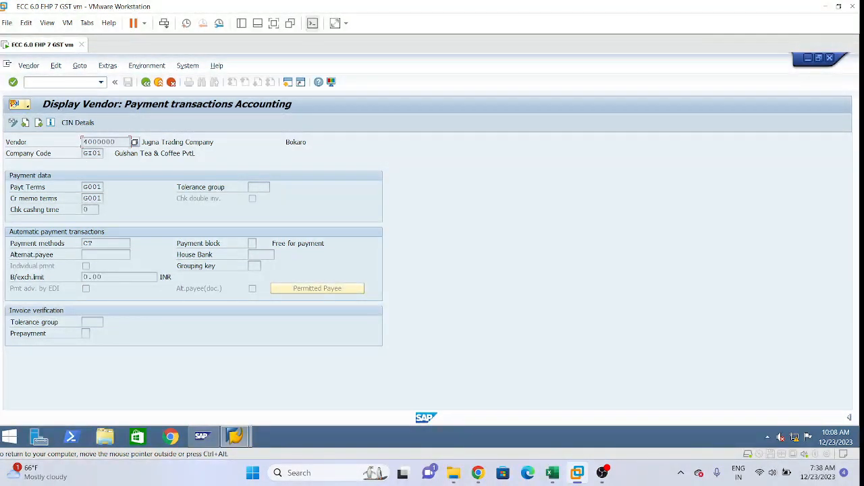
double_click(92, 198)
left_click(100, 186)
left_click(94, 243)
Step: Examine the dunning procedure on the vendor's Correspondence screen, and display the Withholding tax screen to compare with the Excel notes
key("Return")
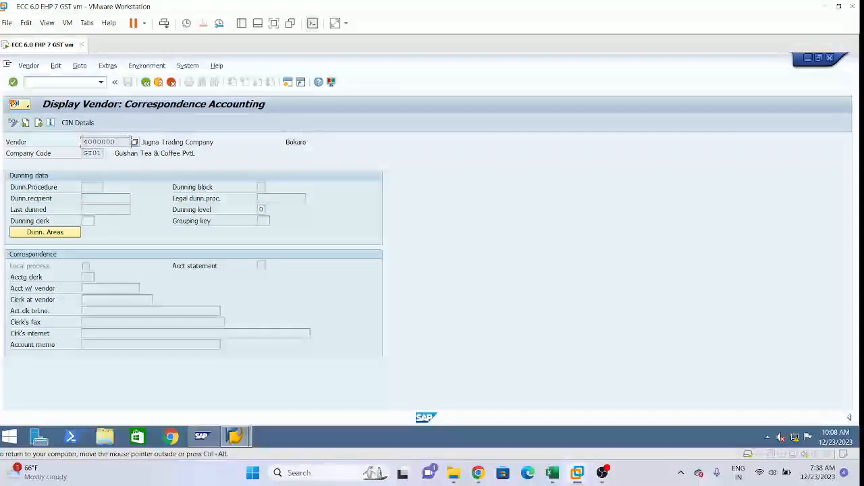
left_click(92, 187)
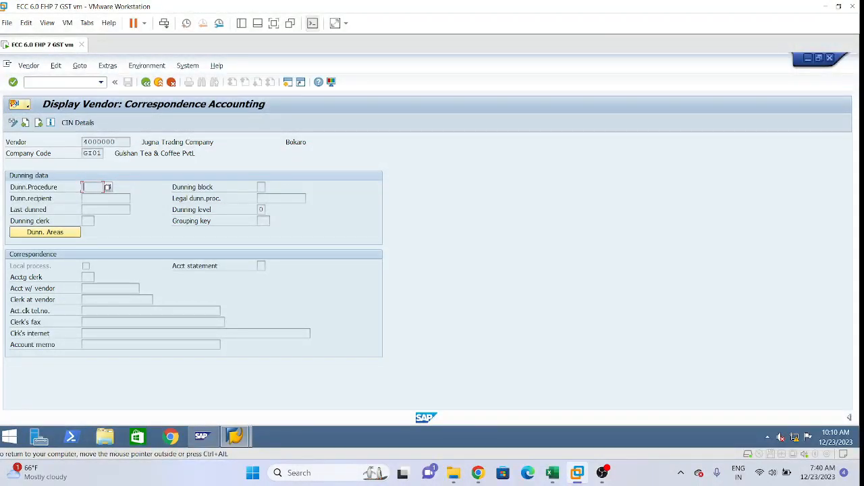
key("Return")
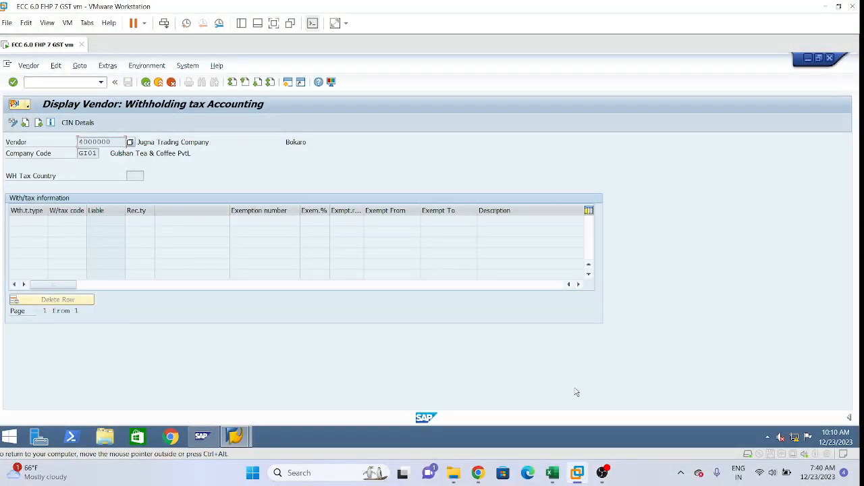
left_click(552, 472)
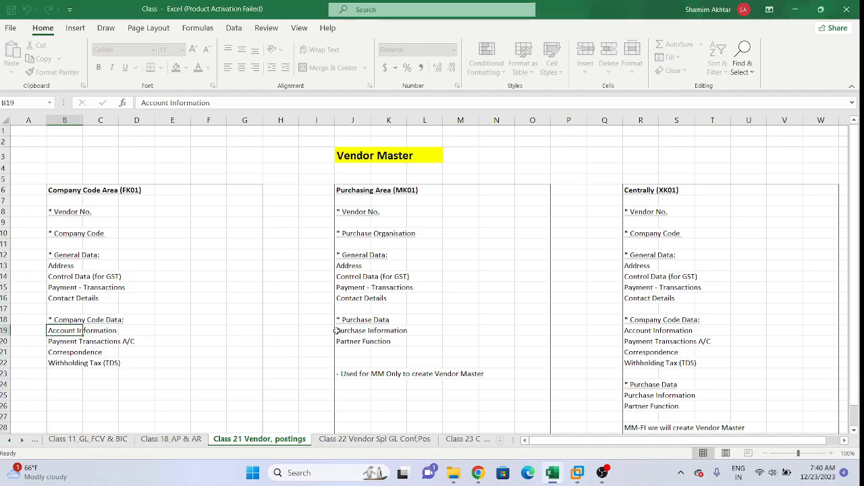
Step: Highlight the Company Code Area (FK01) block in the Excel notes and examine the Purchasing Area (MK01) block beside it
left_click_drag(28, 178, 212, 401)
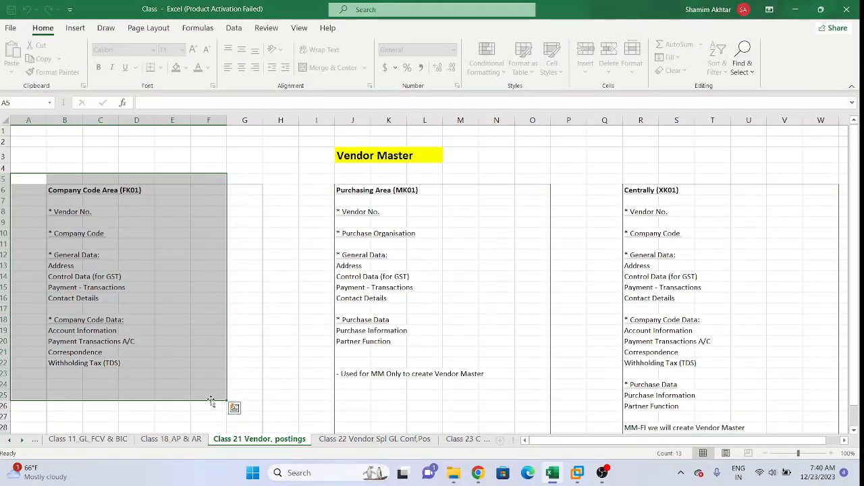
left_click(304, 273)
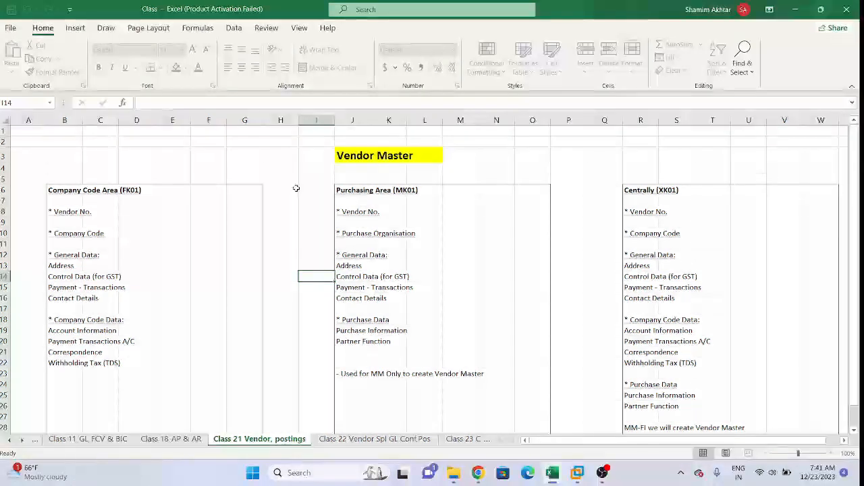
left_click(305, 177)
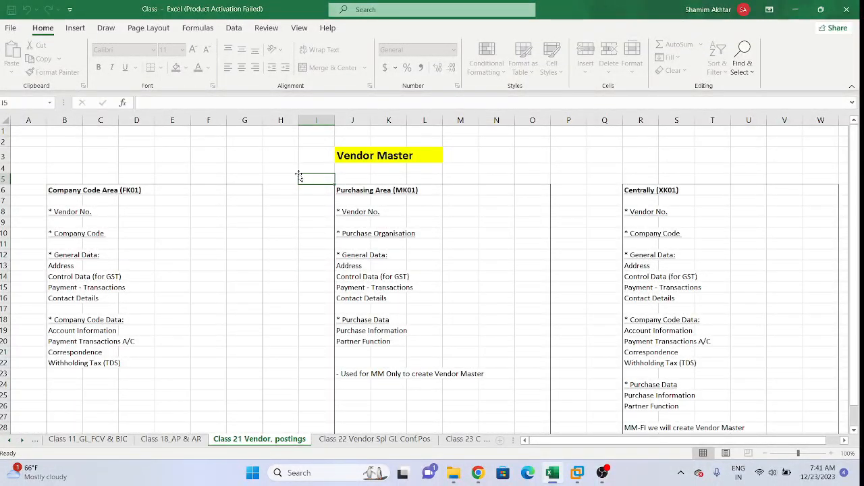
left_click_drag(299, 174, 306, 207)
left_click(341, 189)
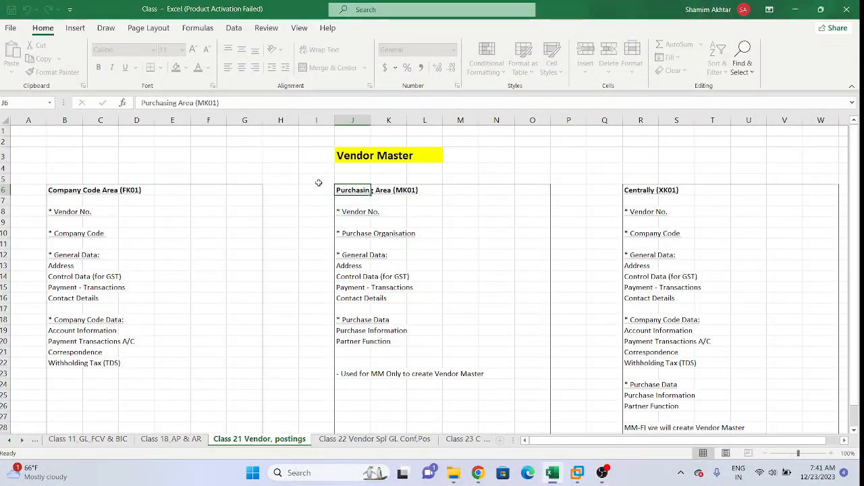
left_click_drag(319, 190, 526, 295)
left_click(375, 287)
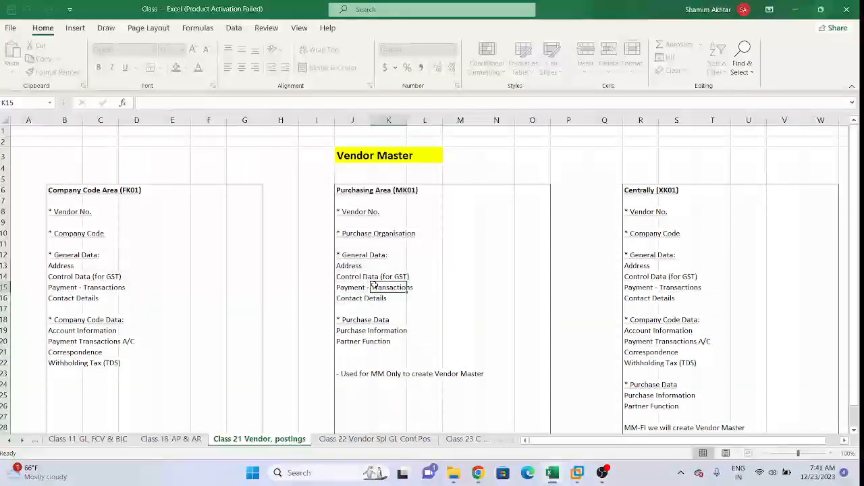
Step: Examine the Purchase Data entries, Purchase Information and Partner Function, within the Purchasing Area (MK01) block
left_click_drag(342, 313, 427, 350)
left_click(478, 339)
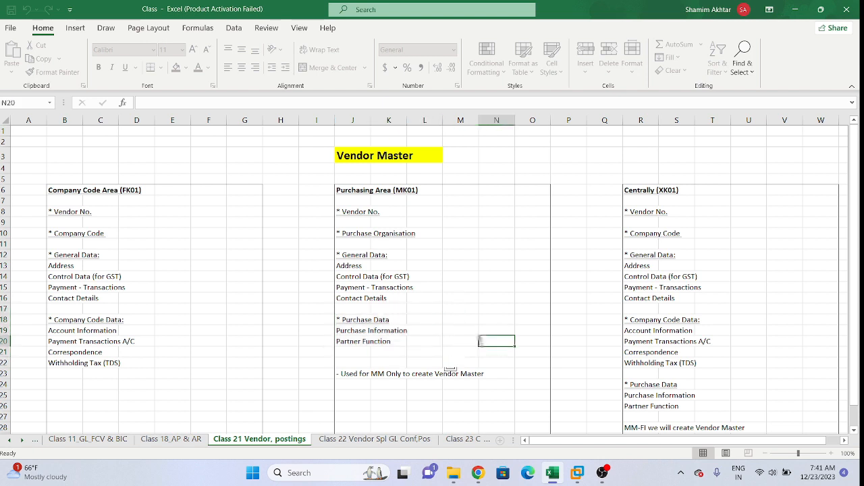
left_click_drag(344, 331, 411, 343)
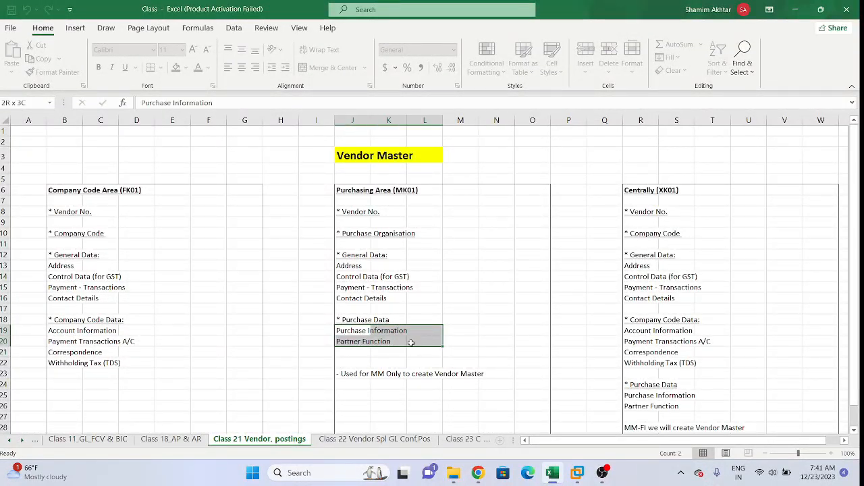
left_click_drag(411, 343, 411, 343)
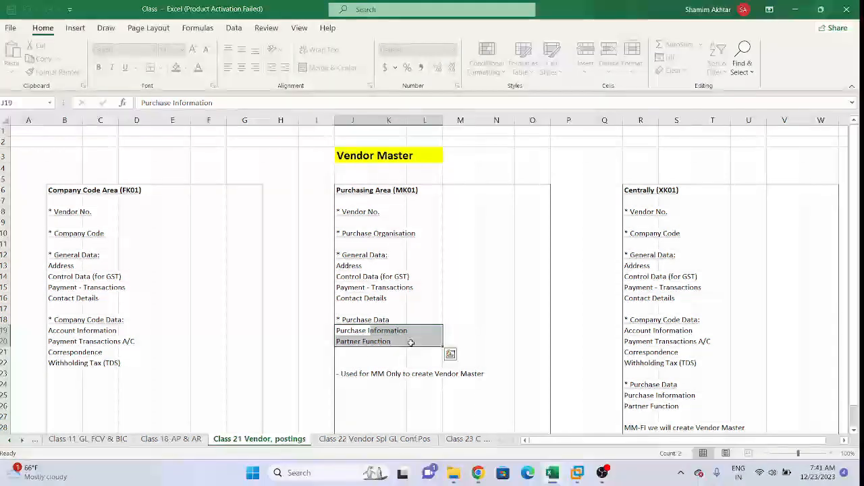
left_click_drag(313, 180, 527, 344)
left_click(480, 298)
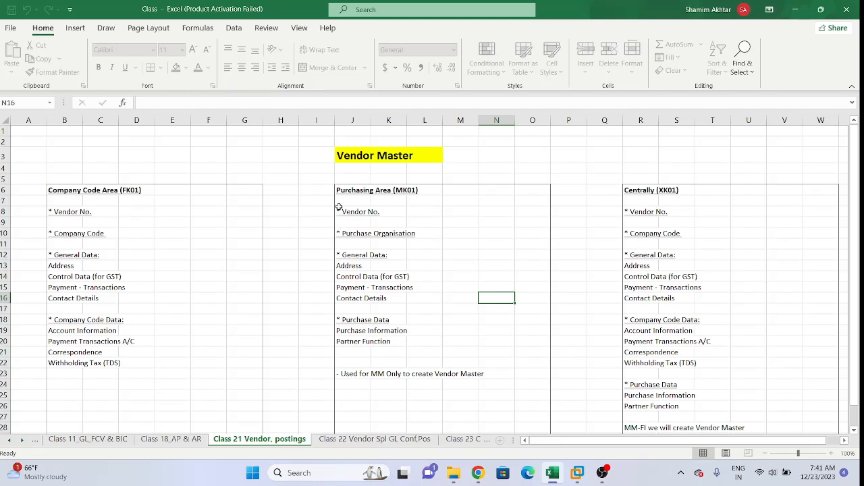
Step: Highlight the MK01 entries from Vendor No. to Contact Details, and examine its General Data and Purchase Data sections separately
left_click_drag(339, 208, 419, 296)
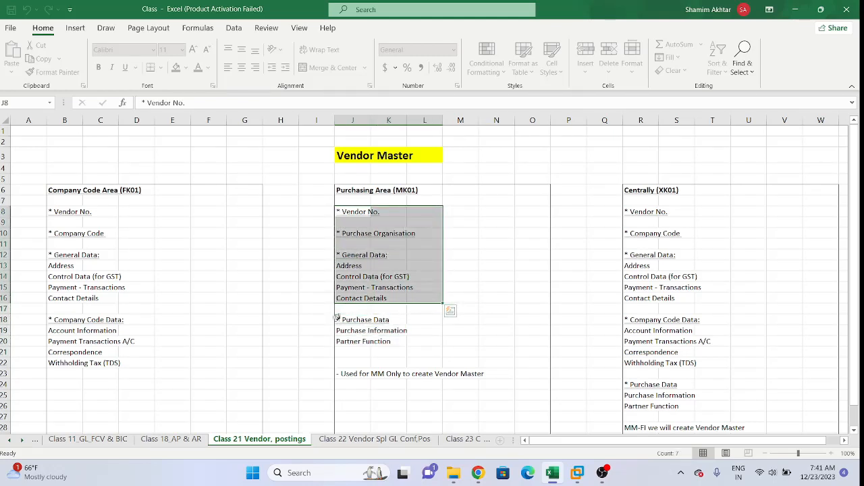
left_click_drag(339, 318, 405, 343)
left_click_drag(412, 341, 410, 339)
scroll(409, 339, "down", 3)
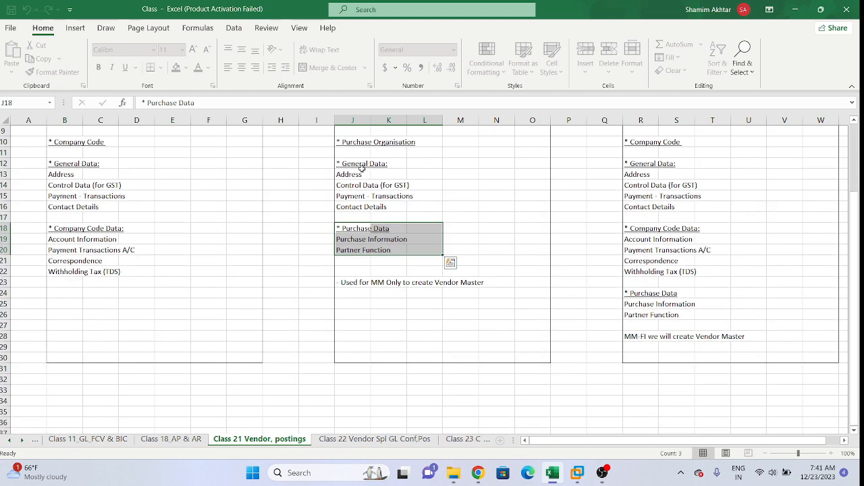
left_click_drag(339, 160, 395, 206)
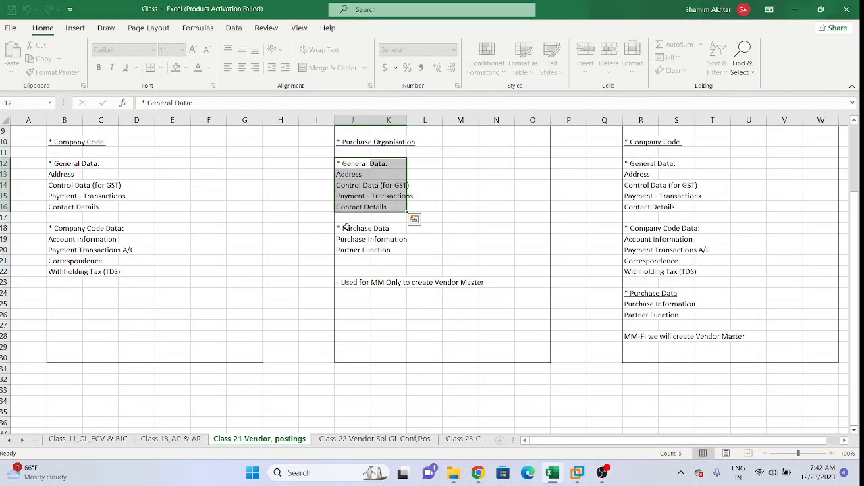
left_click_drag(345, 227, 393, 252)
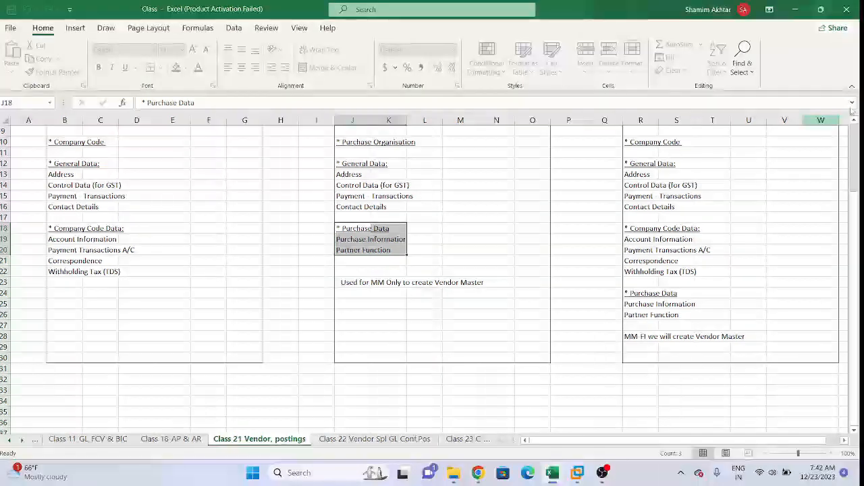
scroll(858, 125, "up", 1)
scroll(857, 125, "up", 2)
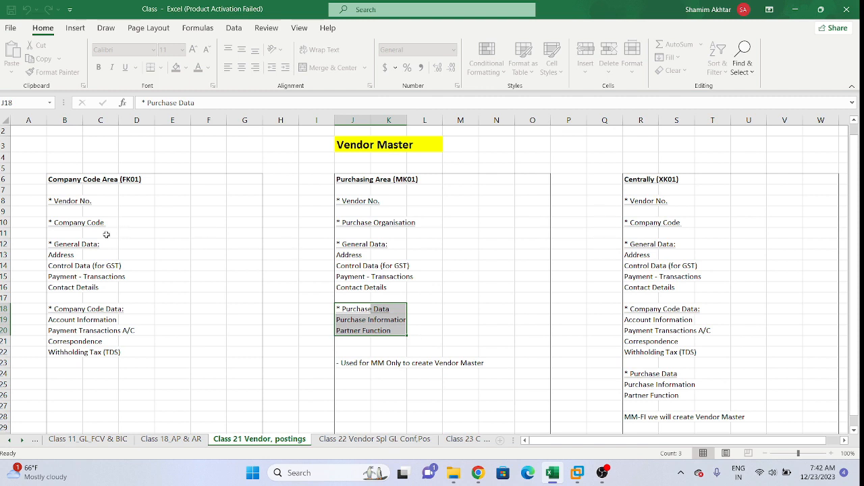
Step: Highlight the FK01 and MK01 blocks together and compare them with the Centrally (XK01) block down to its last note
left_click_drag(38, 172, 524, 390)
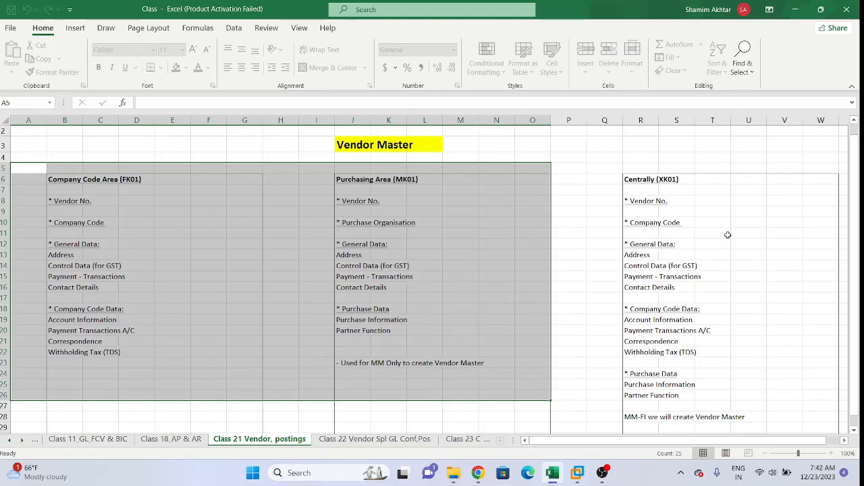
left_click(640, 202)
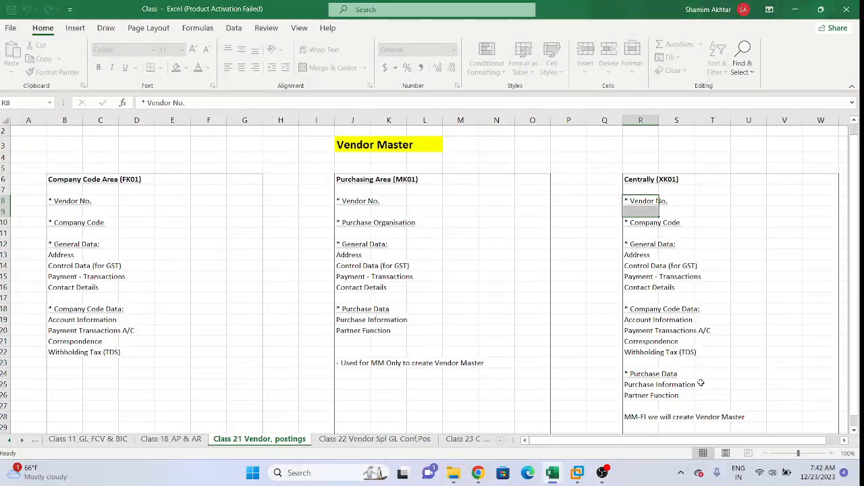
left_click_drag(627, 178, 761, 412)
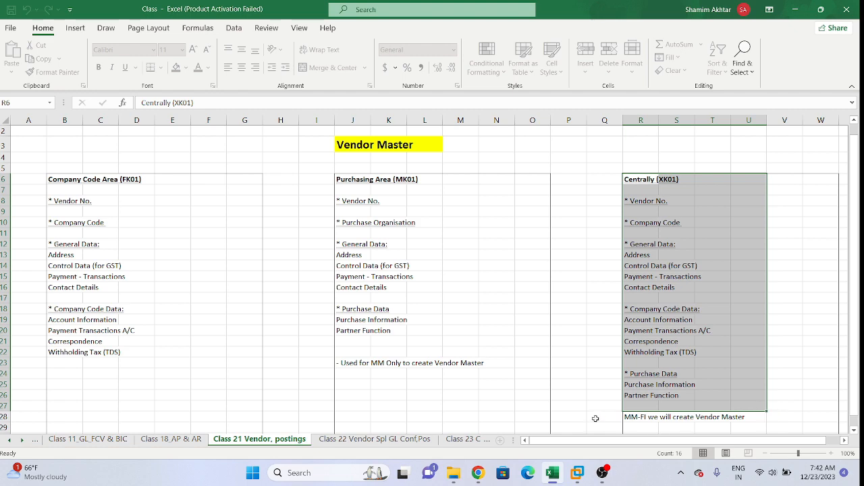
mouse_move(594, 417)
left_mouse_down()
mouse_move(605, 291)
mouse_move(594, 417)
left_mouse_up()
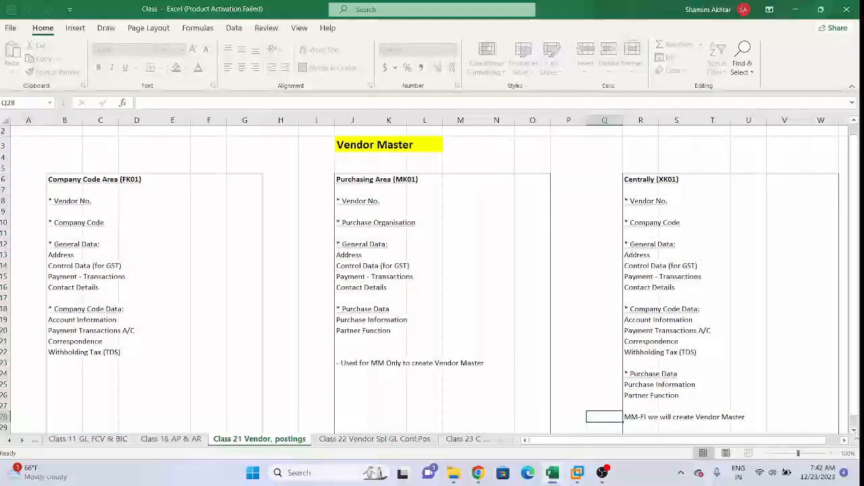
scroll(580, 249, "down", 2)
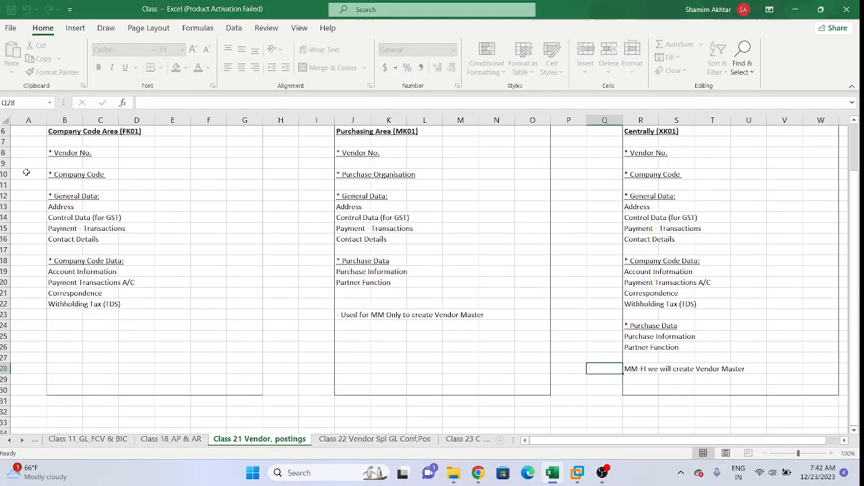
Step: Compare the entries under FK01, MK01 and XK01 in turn, highlighting the company code and Purchase Data sections of XK01
left_click(53, 142)
left_click_drag(119, 214, 178, 315)
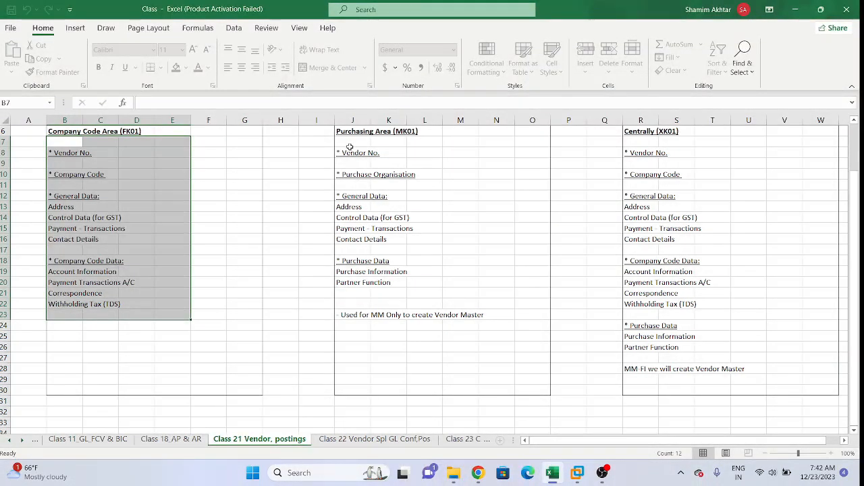
left_click_drag(349, 147, 502, 349)
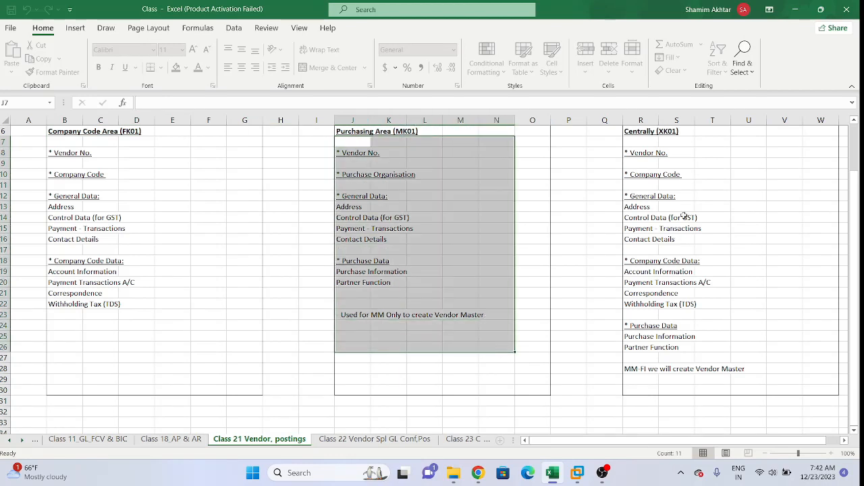
left_click(608, 151)
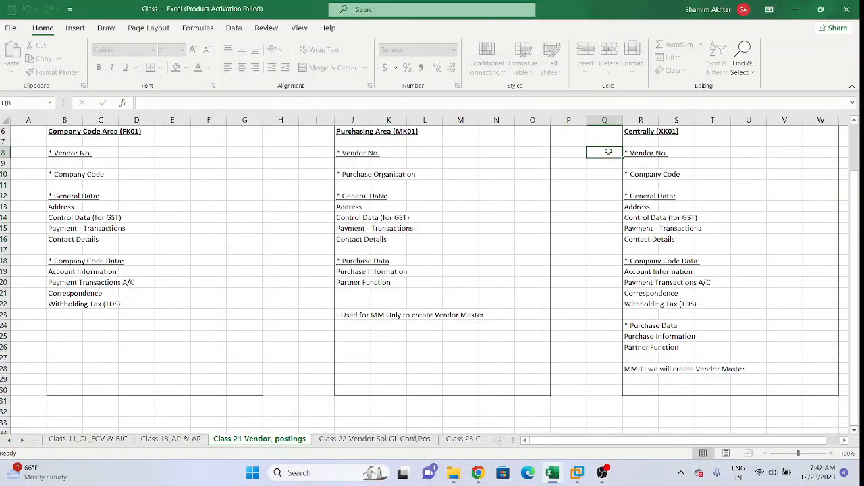
left_click_drag(608, 151, 713, 306)
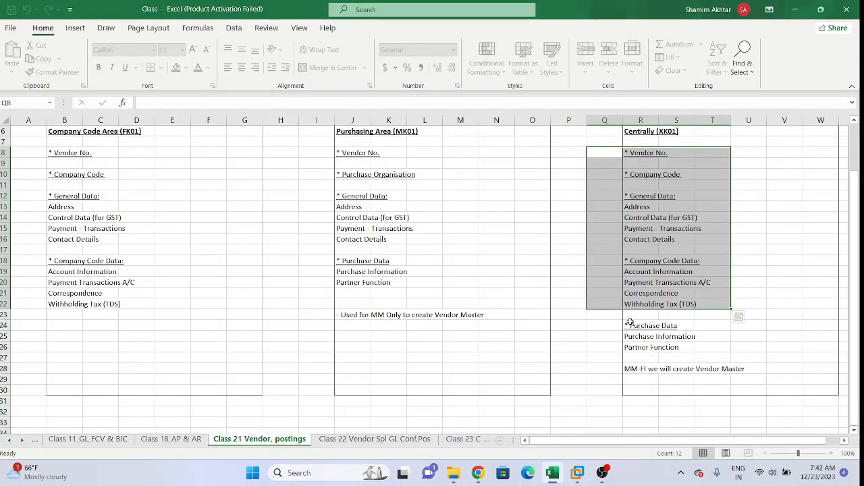
left_click(605, 326)
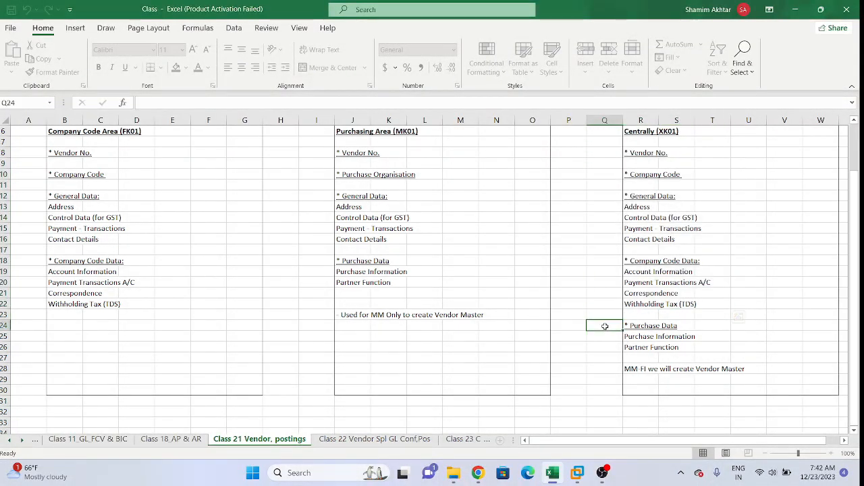
left_click_drag(605, 326, 670, 354)
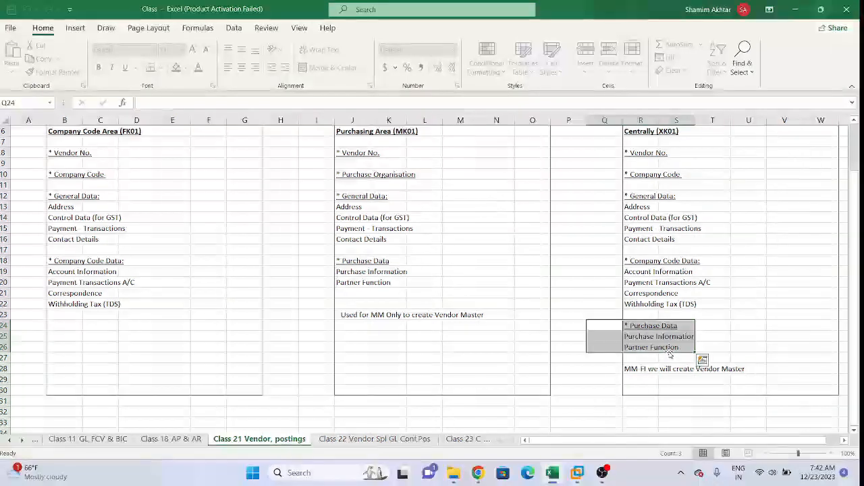
left_click(790, 228)
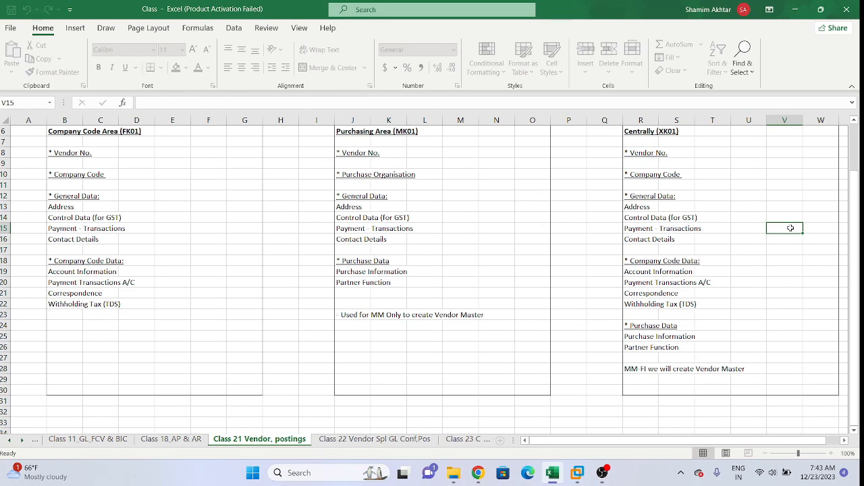
left_click(747, 183)
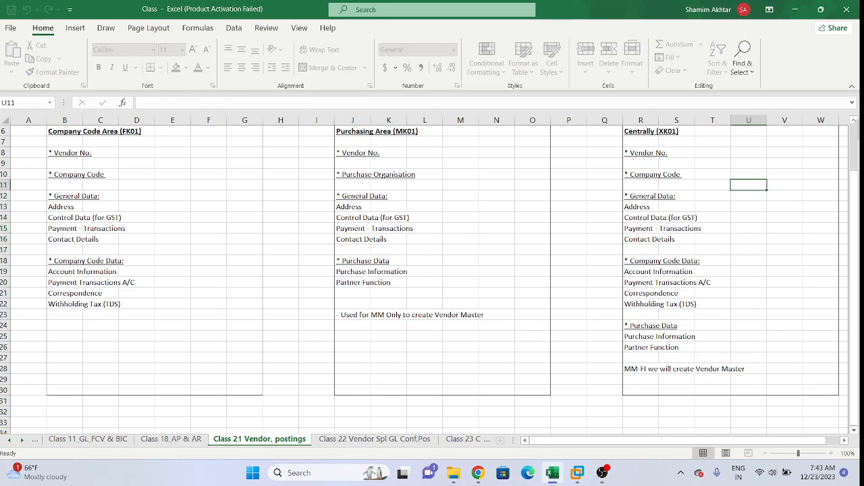
scroll(859, 132, "up", 2)
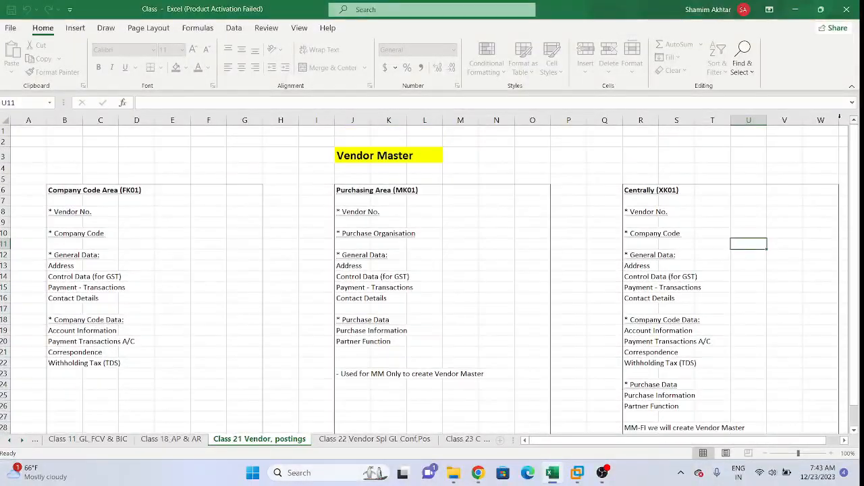
left_click(136, 159)
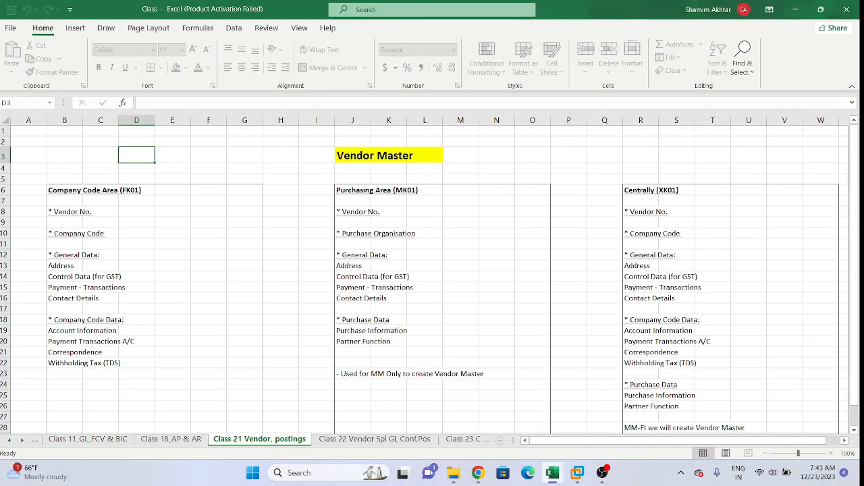
Step: Switch to the SAP session and leave the vendor display with /n to reach SAP Easy Access
left_click(576, 473)
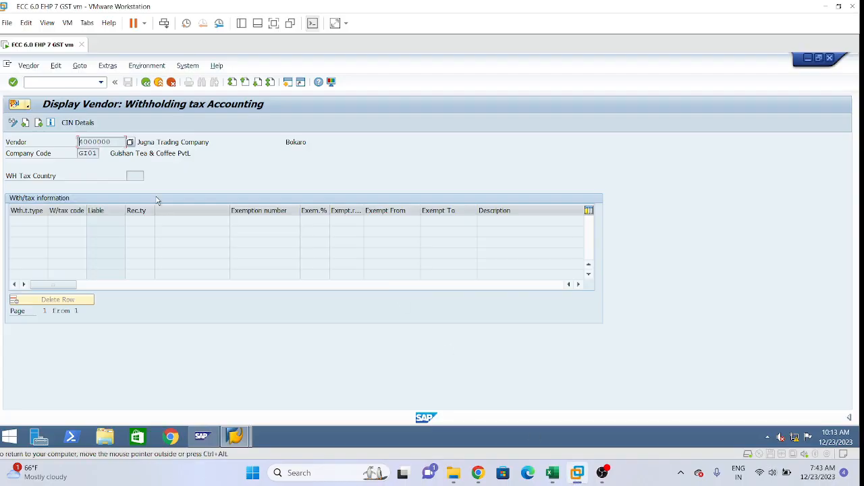
left_click(61, 81)
type("/n")
key("Return")
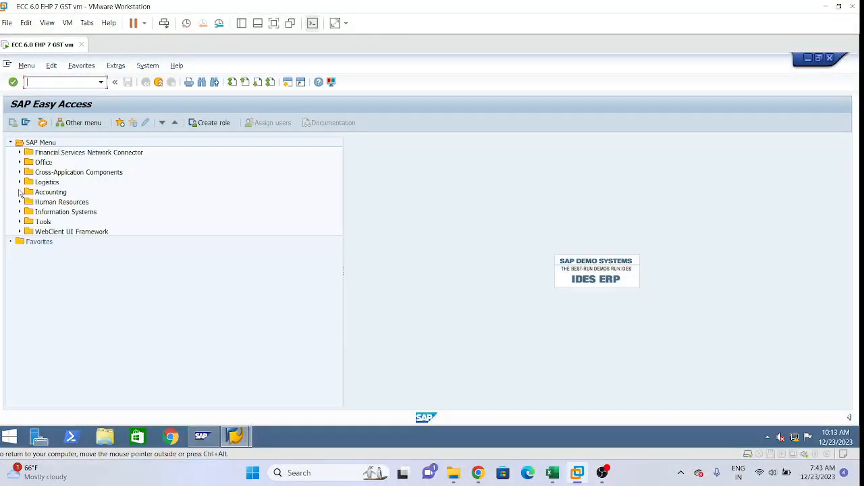
Step: Expand Accounting, Financial Accounting, Accounts Payable and Master Records in the SAP Menu to show the vendor transactions
left_click(19, 193)
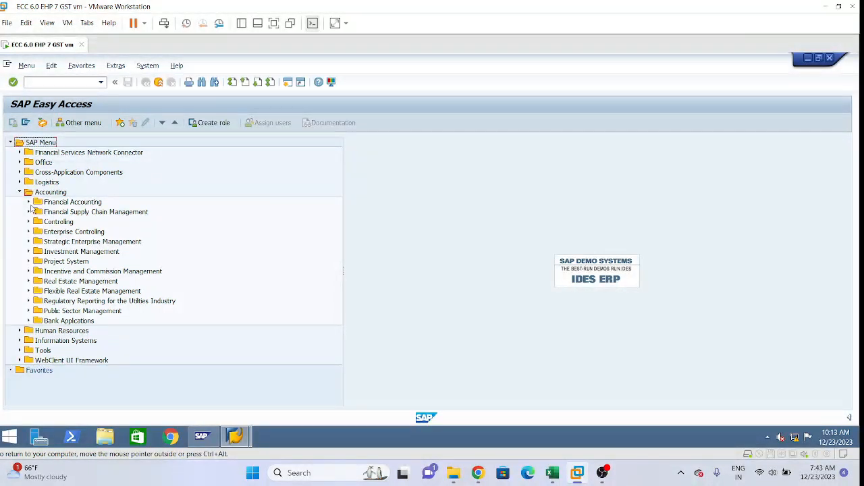
left_click(29, 203)
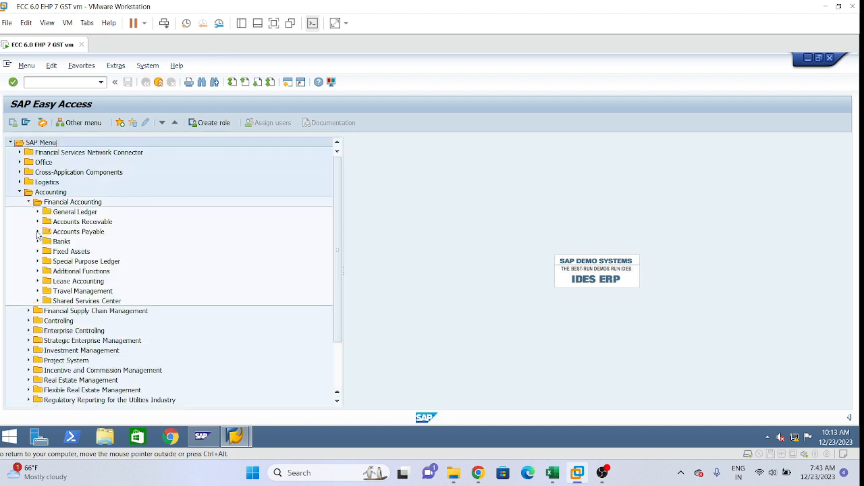
left_click(38, 232)
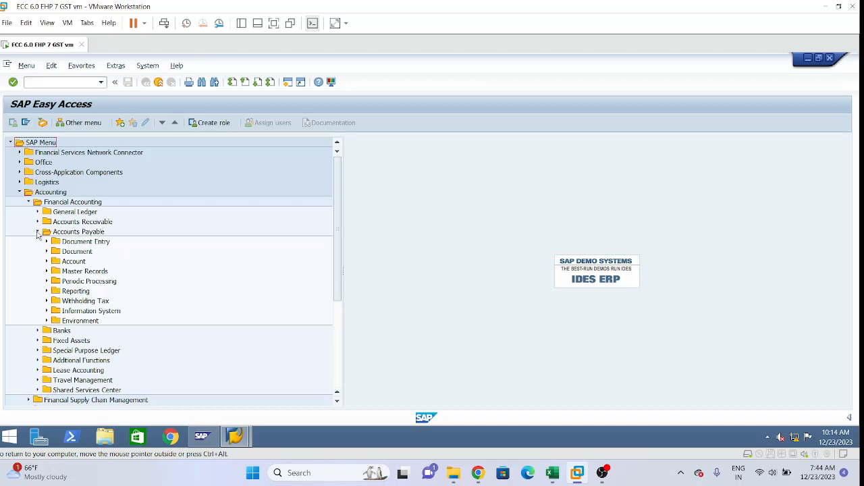
left_click(47, 271)
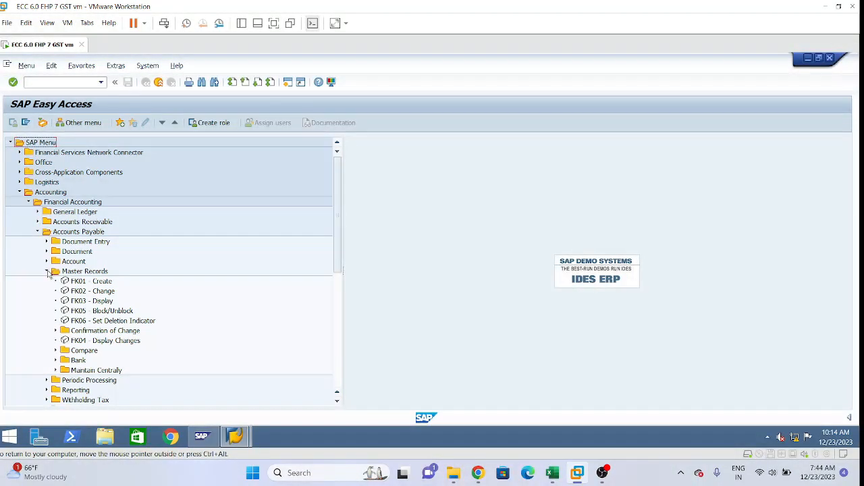
Step: Open FK01 - Create under Master Records and set the company code to LT01
left_click(82, 285)
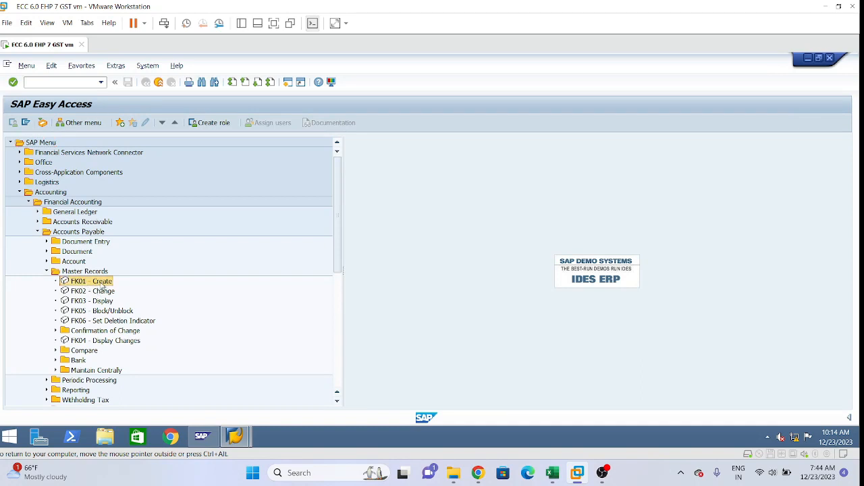
double_click(102, 284)
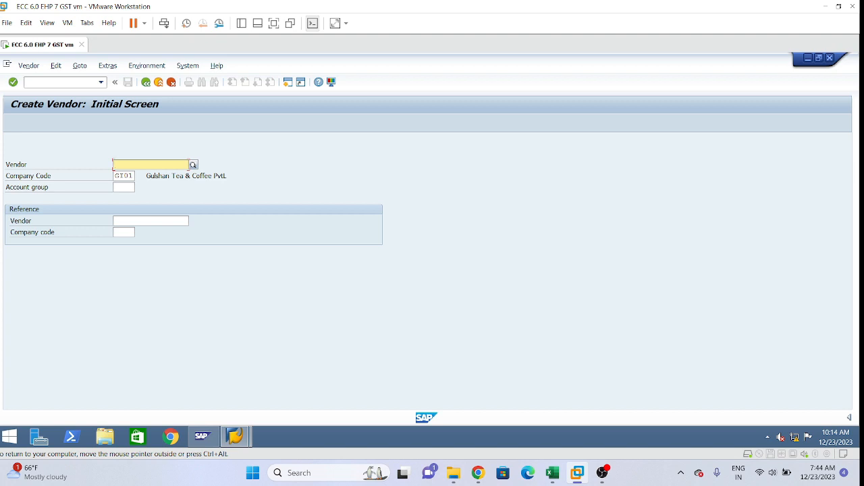
key("Tab")
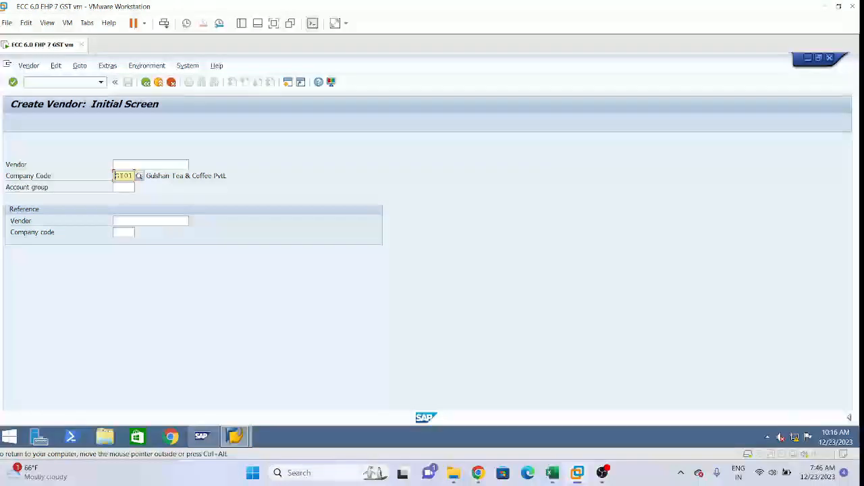
type("1")
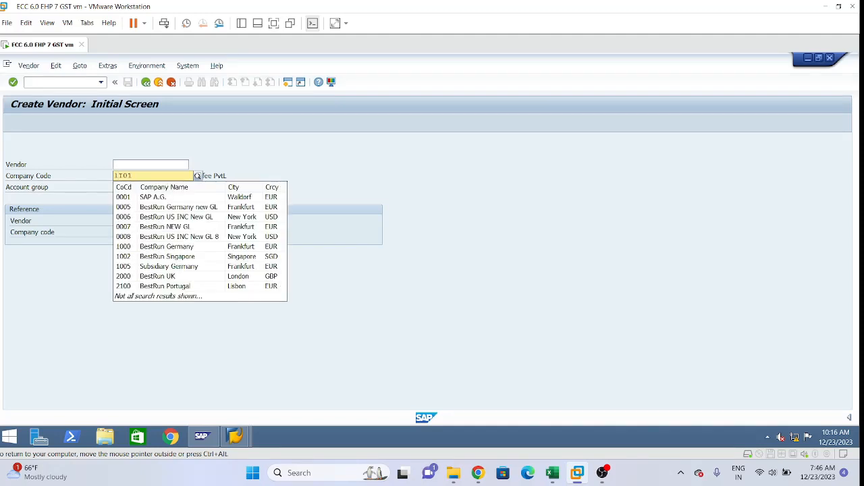
left_click(488, 187)
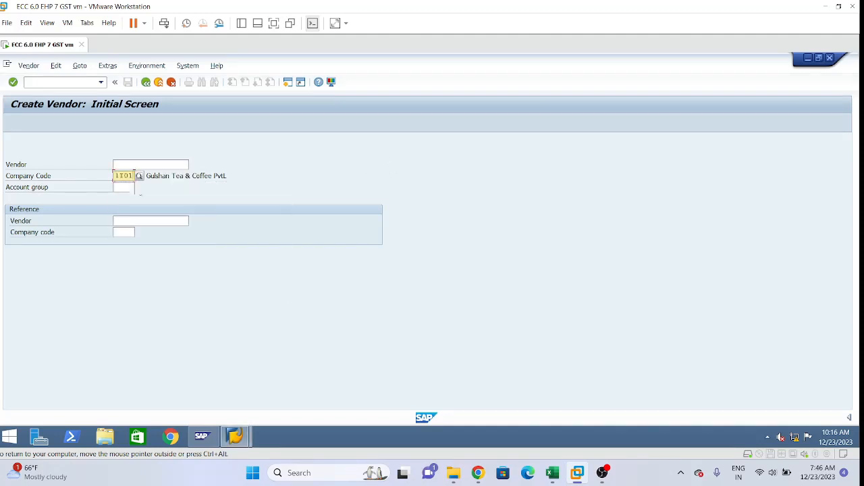
Step: Select account group LSVS for service vendors and continue to the vendor's address data
left_click(131, 189)
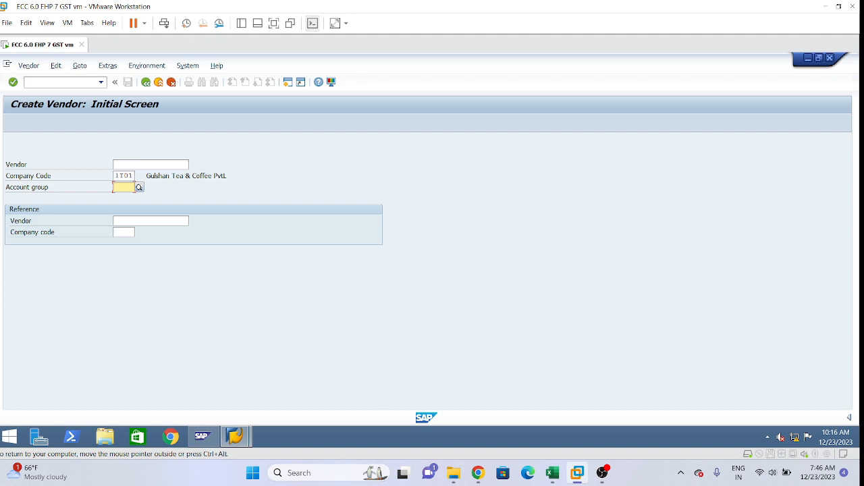
type("1")
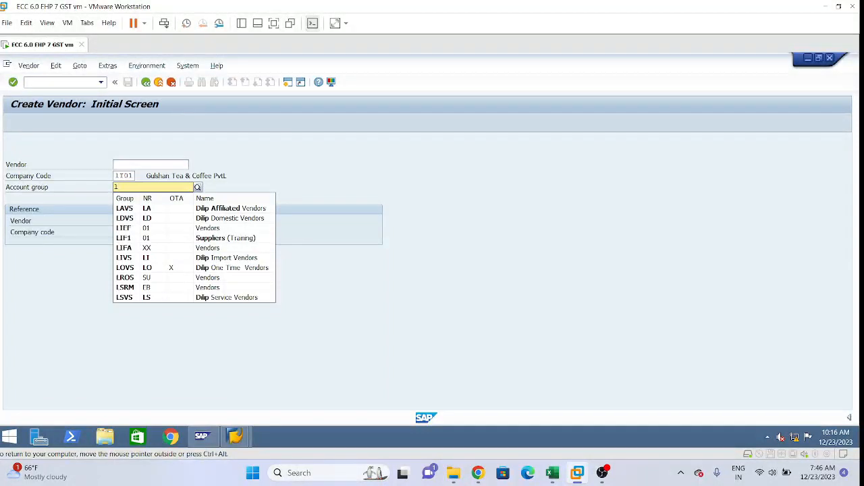
left_click(259, 298)
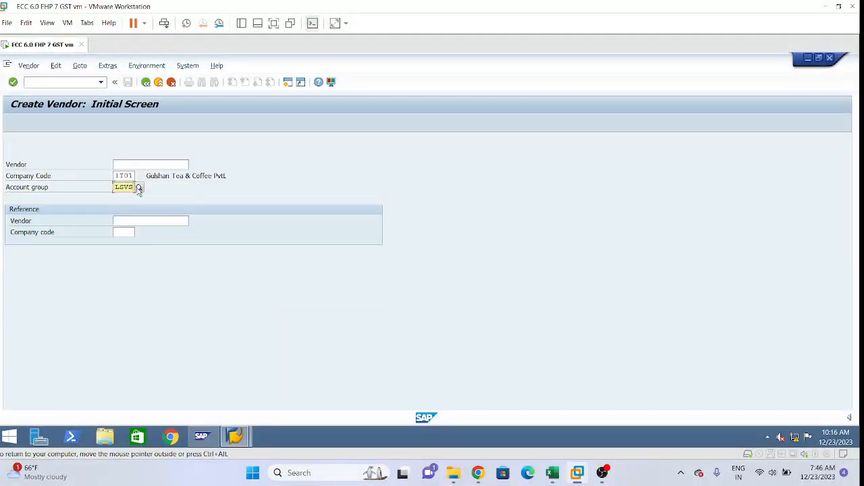
left_click(116, 176)
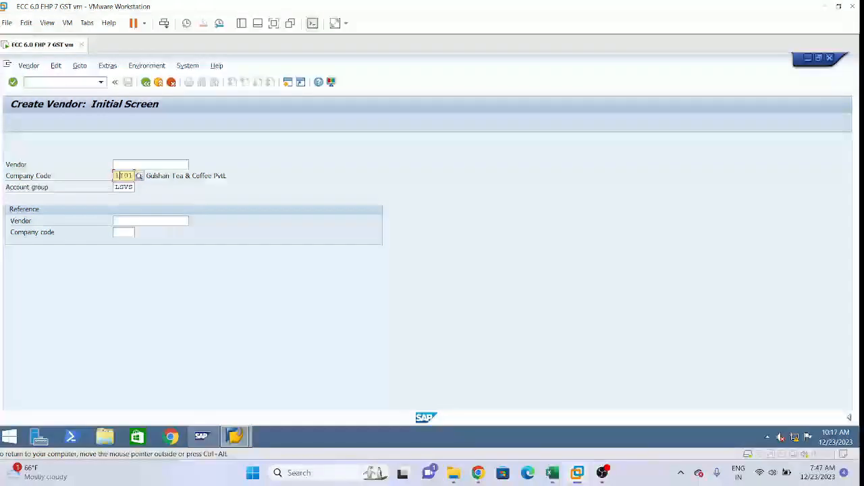
left_click(215, 176)
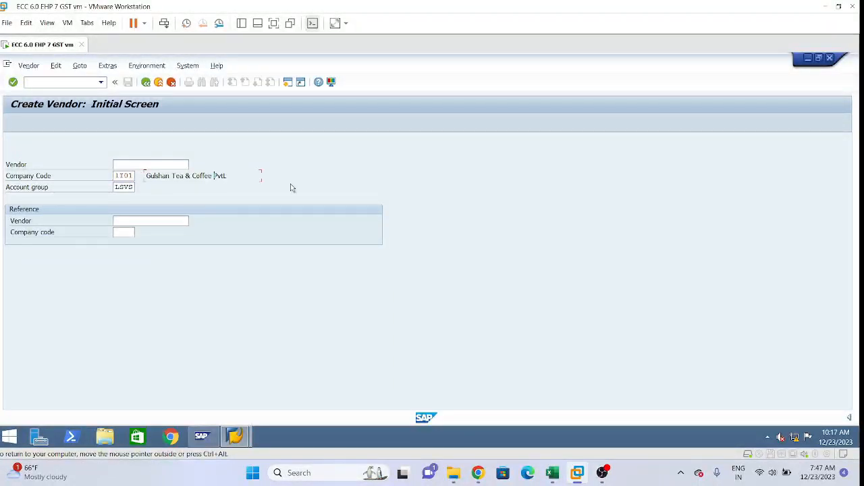
key("Return")
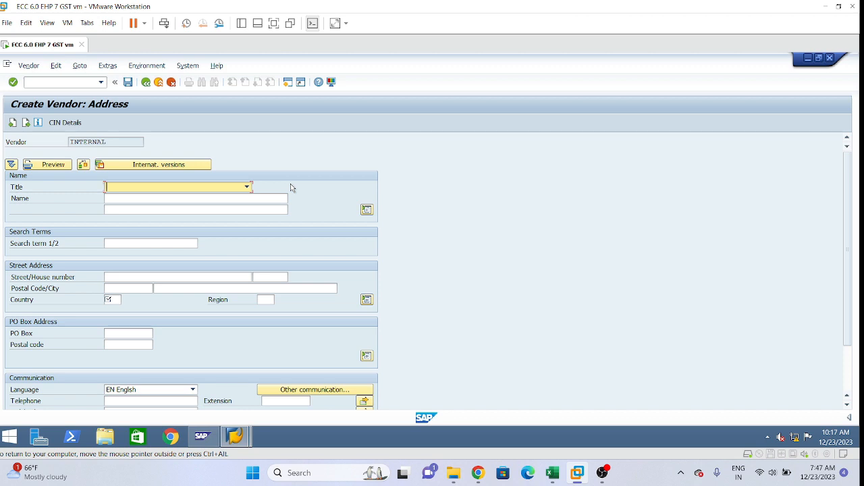
Step: Set the vendor's title to Company and enter the first word of the vendor's name
left_click(247, 188)
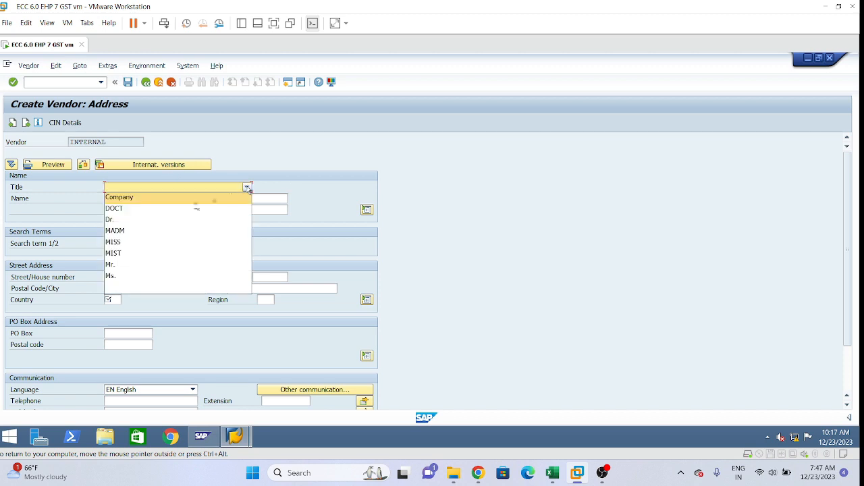
left_click(160, 197)
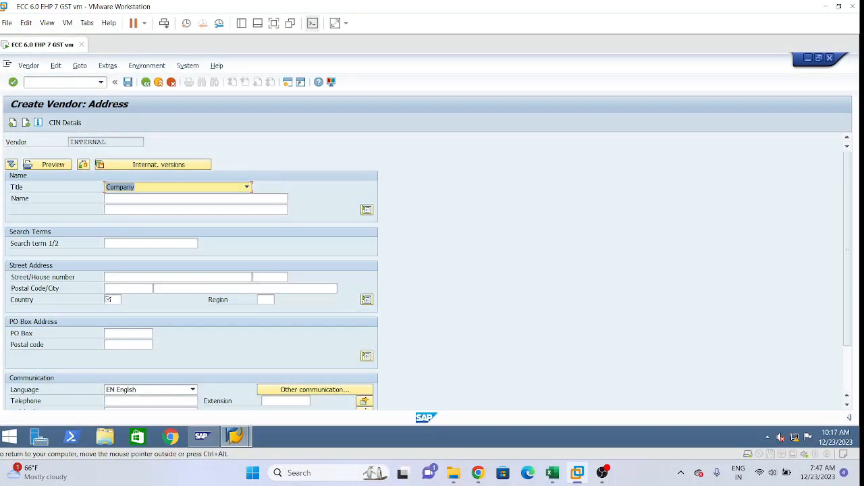
left_click(160, 198)
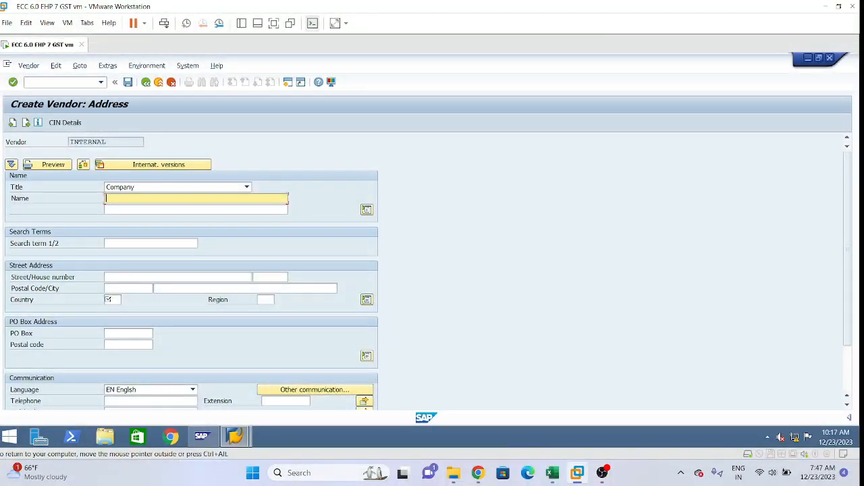
type("Nisaa")
key("BackSpace")
key("BackSpace")
key("BackSpace")
key("BackSpace")
type("asim")
Step: Try the title Mr. for the vendor and return it to Company
left_click(248, 187)
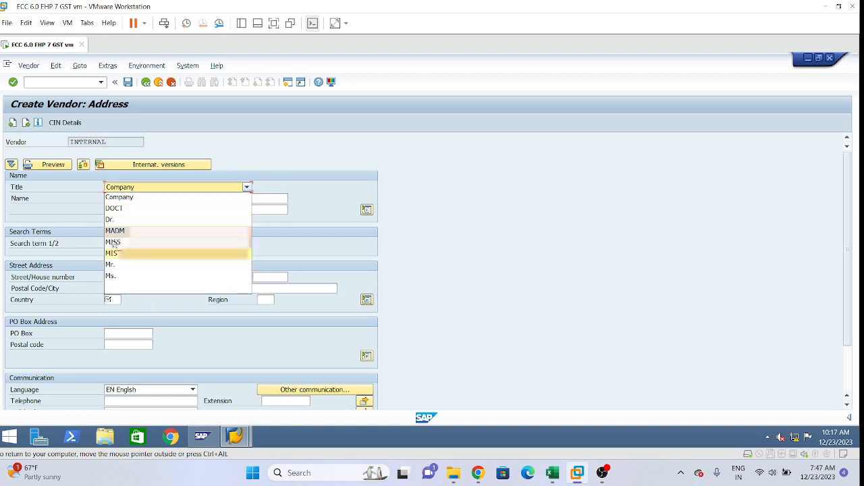
left_click(121, 269)
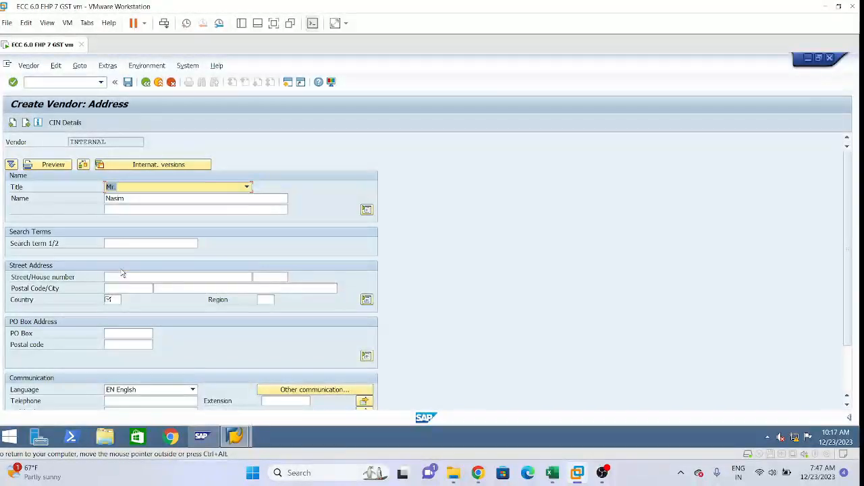
left_click(248, 188)
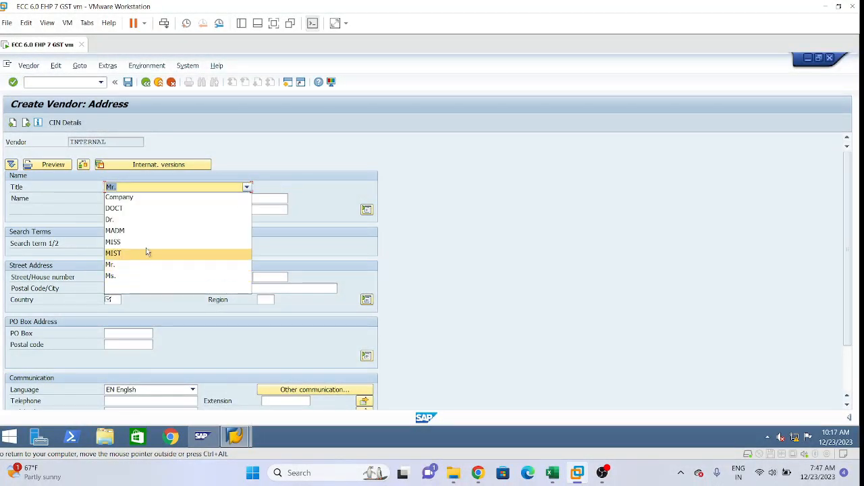
left_click(151, 196)
Step: Complete the vendor's name with Pvt Ltd and enter NPL as the search term
left_click(128, 199)
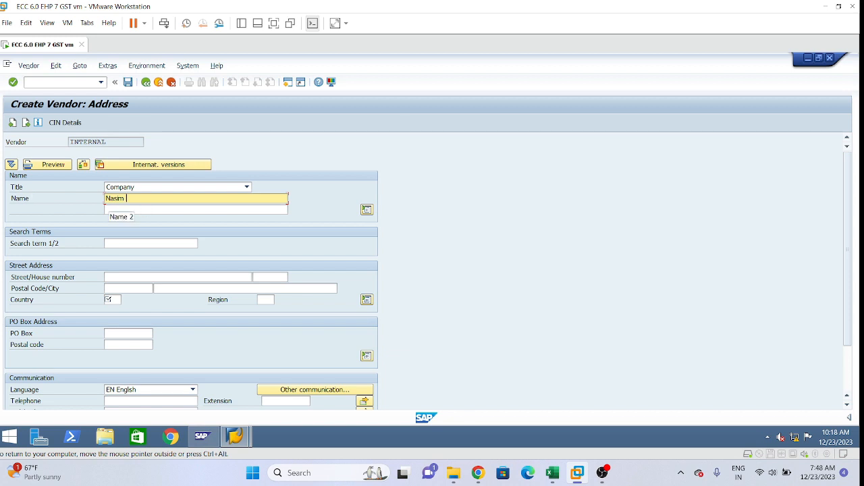
type("Pvt ")
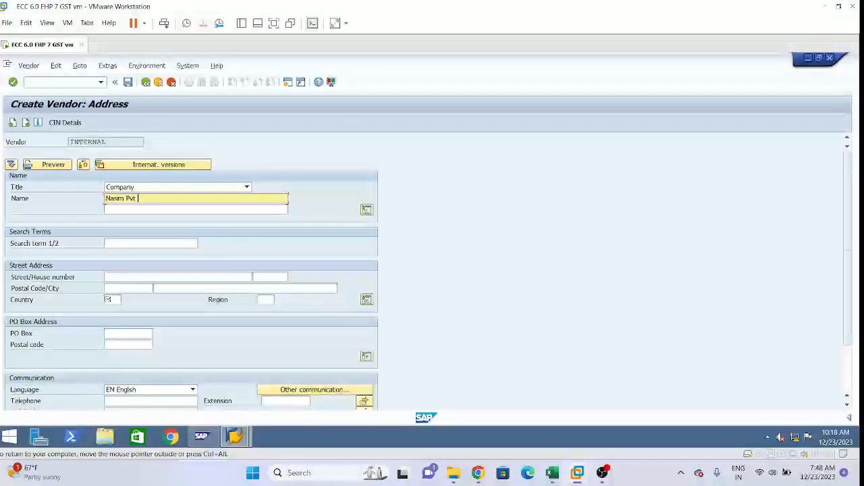
type("Ltd")
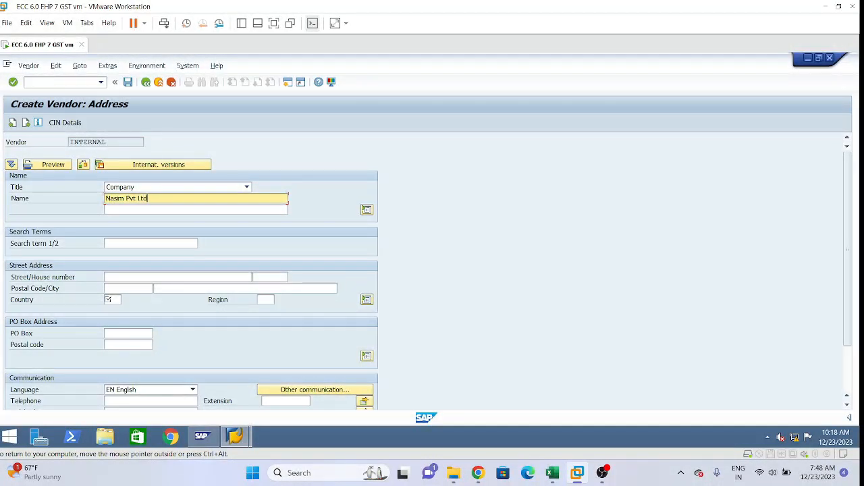
left_click(150, 243)
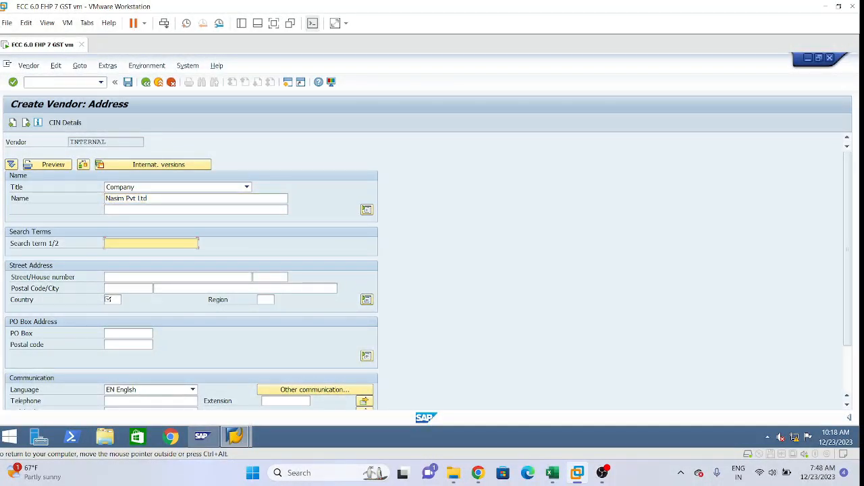
type("NPL")
left_click(135, 276)
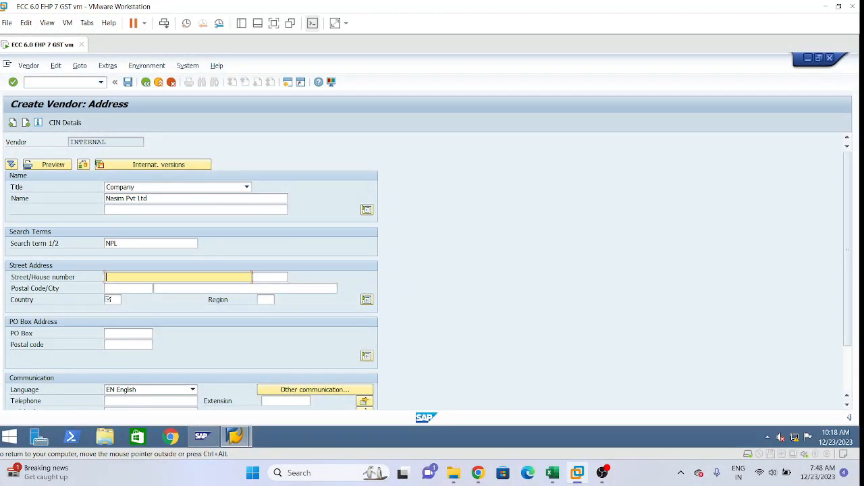
type("HNo 01")
left_click(270, 277)
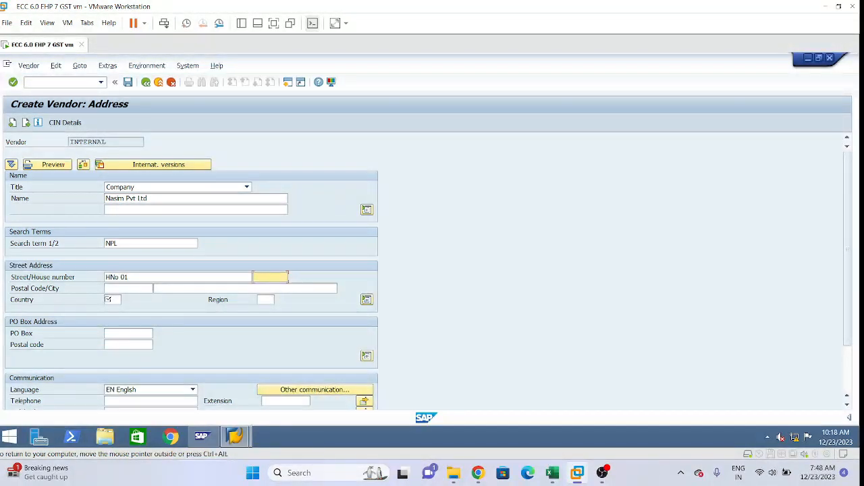
key("BackSpace")
key("shift+Tab")
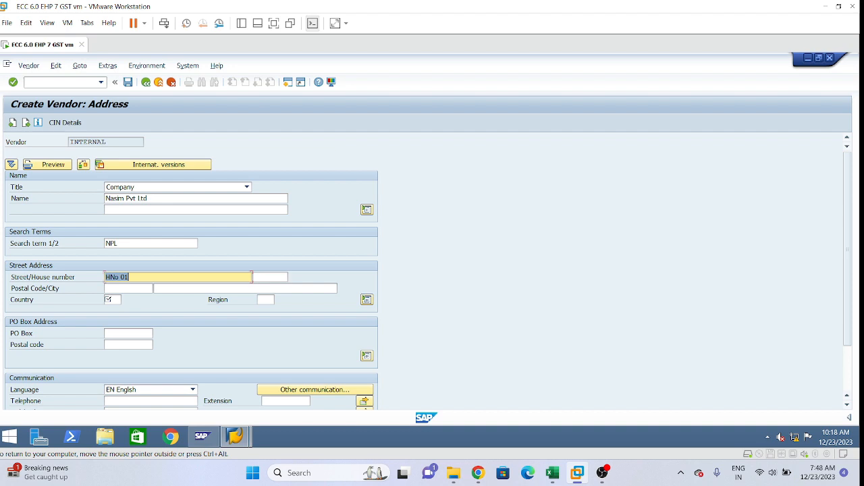
key("BackSpace")
Step: Enter the vendor's street, house number, postal code and city in the street address
type("26")
key("Tab")
type("01")
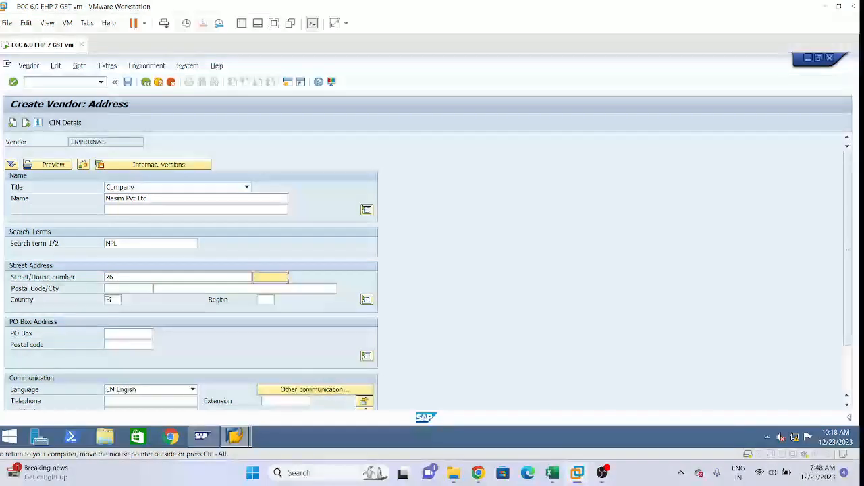
key("Tab")
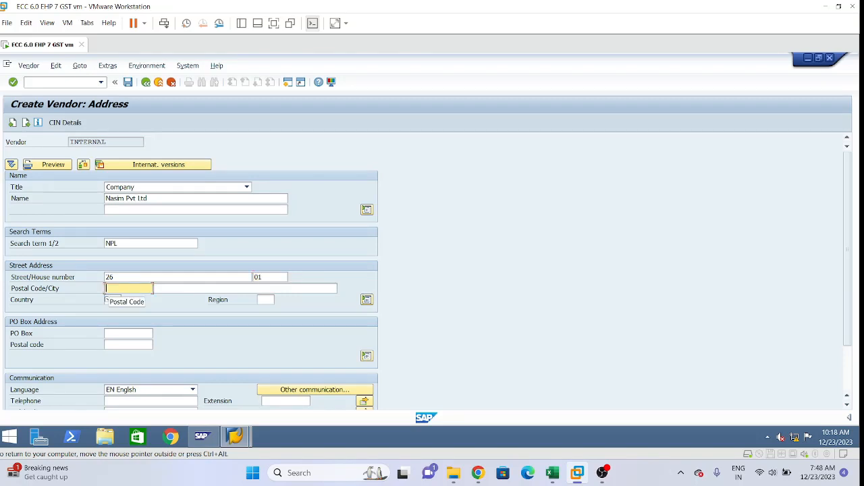
type("5000")
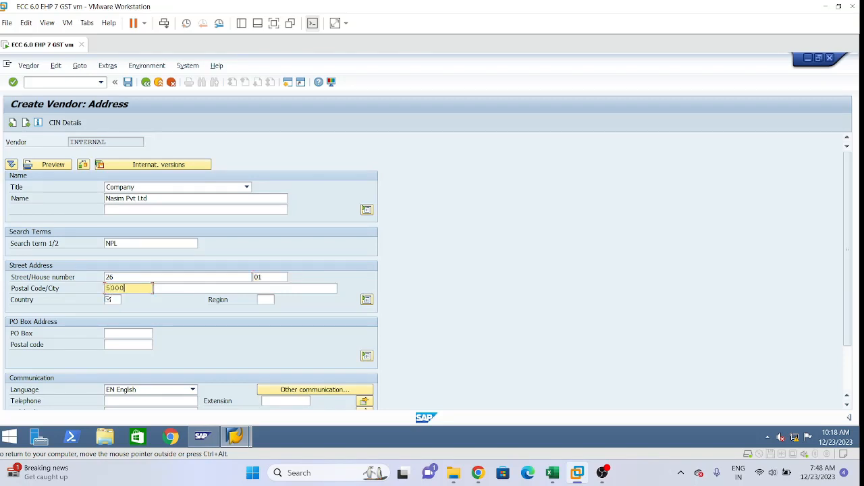
type("47")
key("Tab")
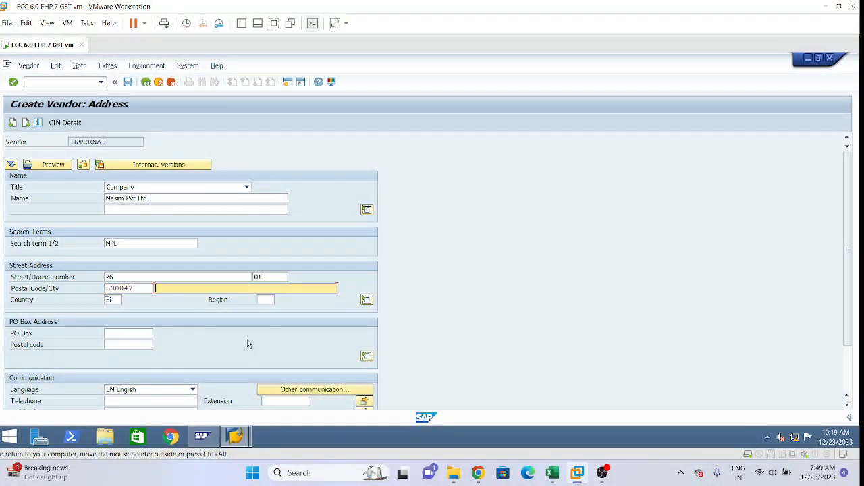
type("Hyderabad")
key("Tab")
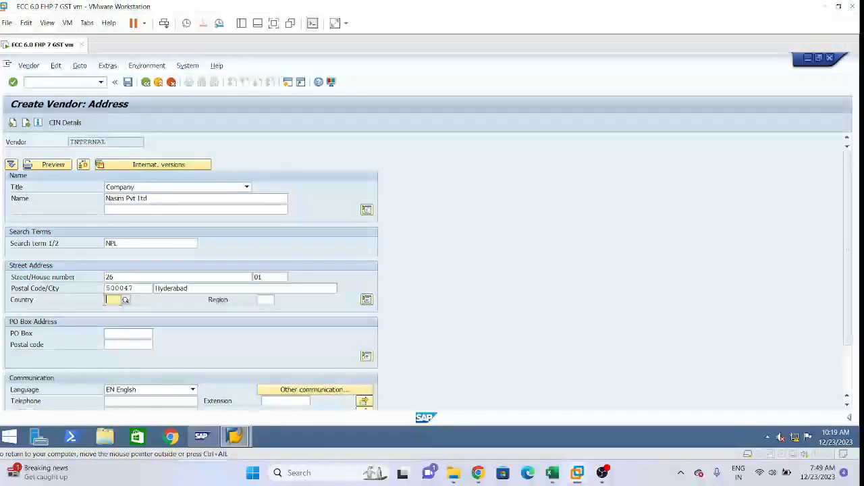
Step: Set the vendor's country to IN (India) and the region to 36 (Telangana)
type("in")
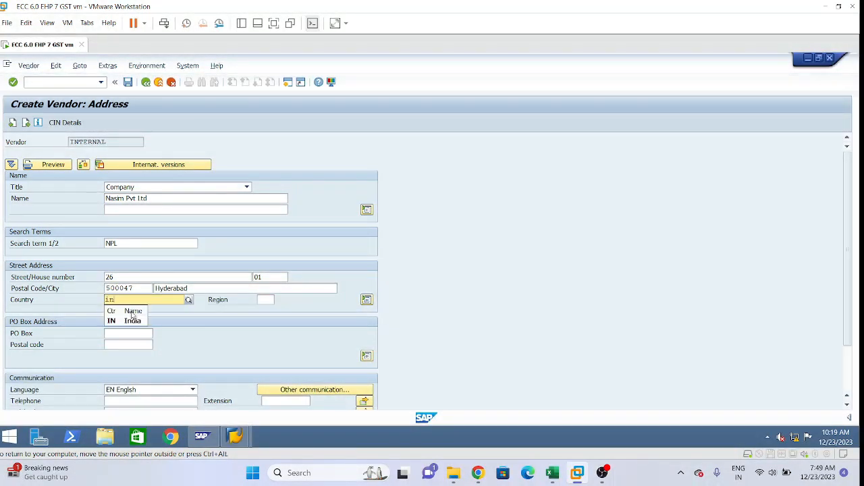
left_click(133, 322)
key("Tab")
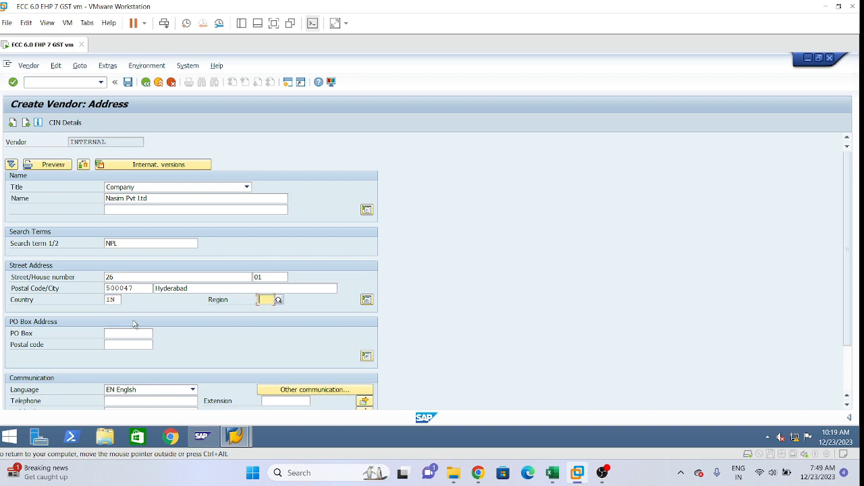
type("t")
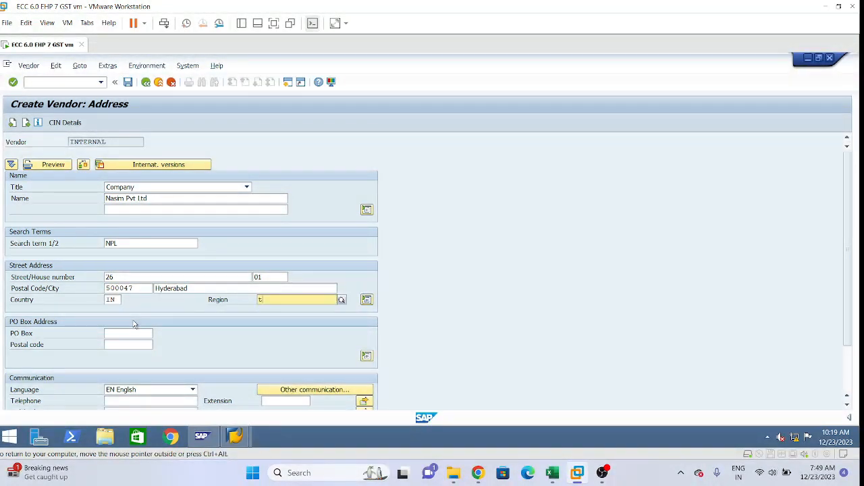
key("BackSpace")
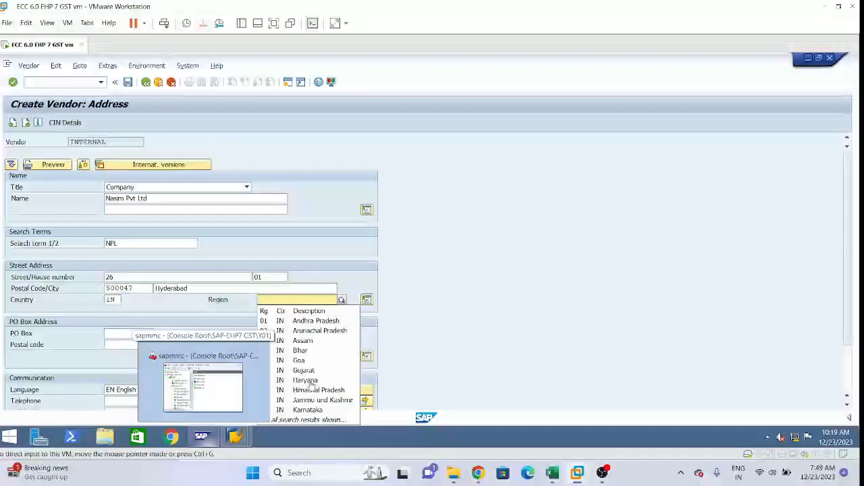
left_click(270, 299)
type("36")
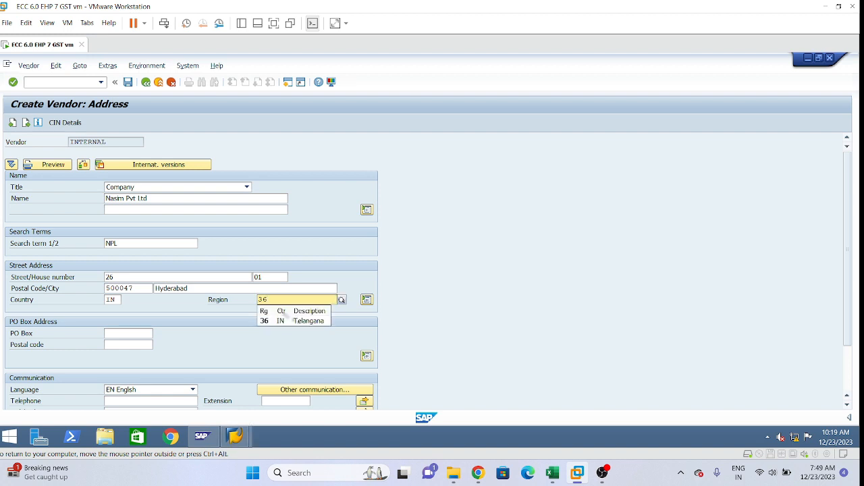
Step: Choose region 36 (Telangana) for the vendor and fill in the PO Box field of its PO box address
left_click(303, 321)
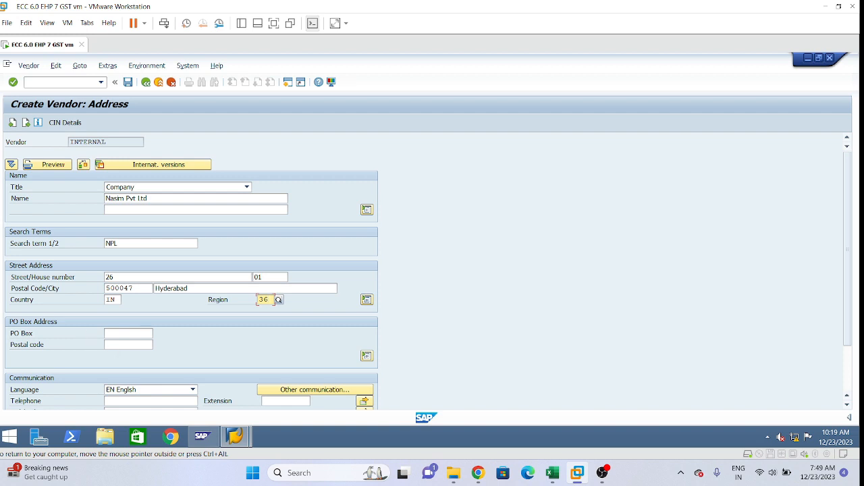
left_click(111, 333)
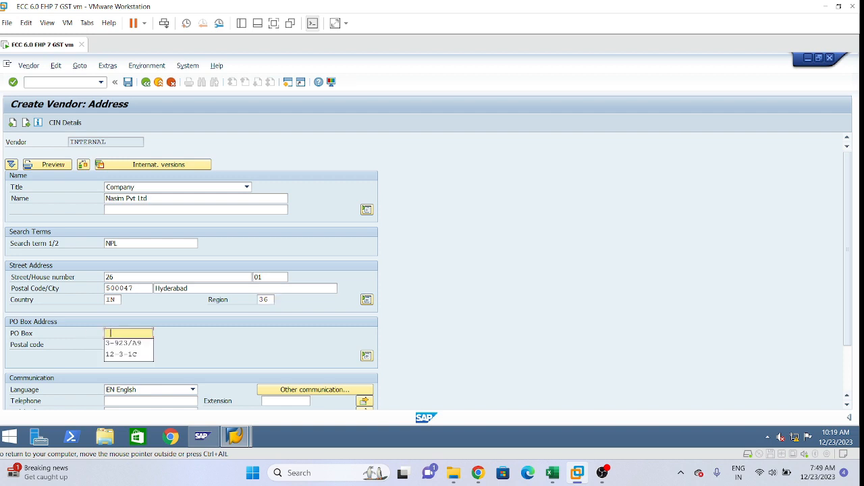
left_click(123, 346)
key("BackSpace")
type("4")
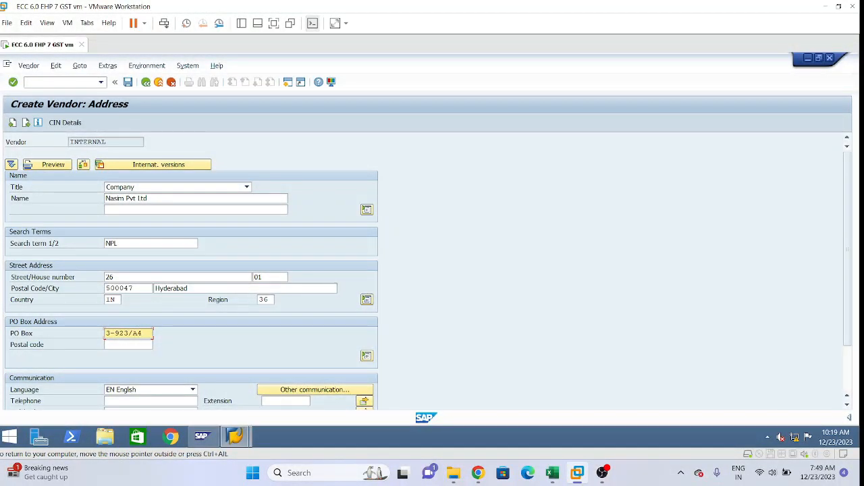
key("Return")
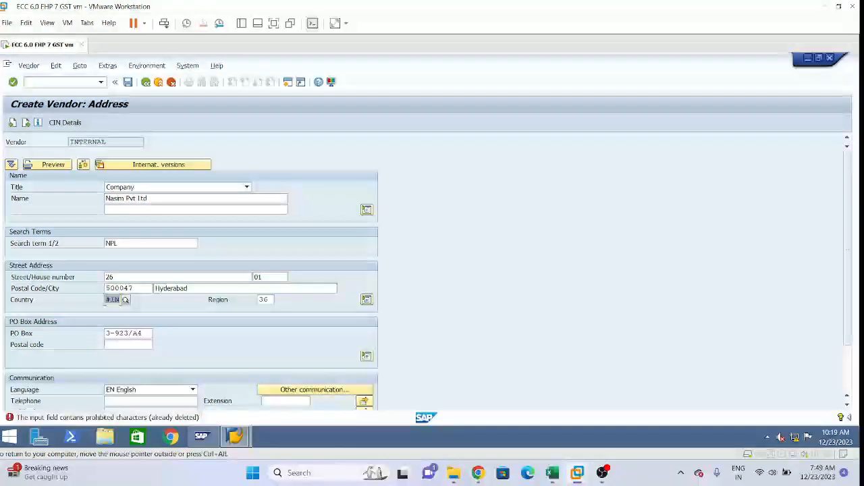
Step: Remove the stray leading character from the vendor's country so that it reads IN, and confirm the address entries
left_click(106, 300)
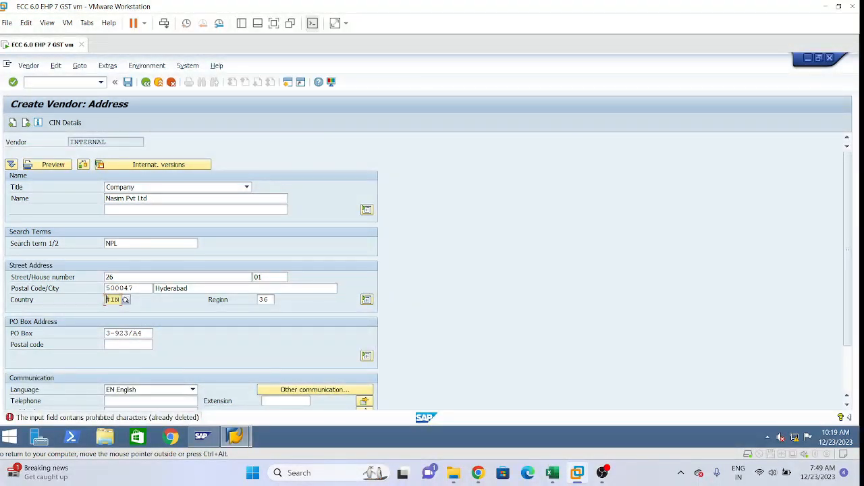
key("Delete")
key("Return")
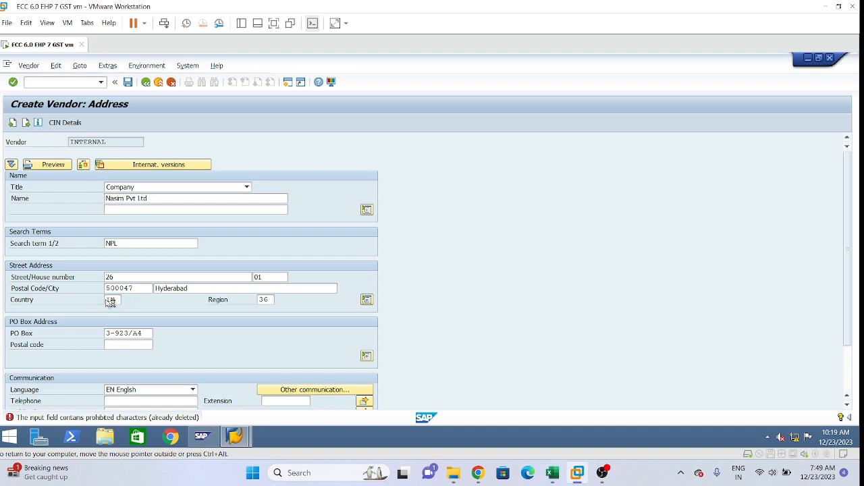
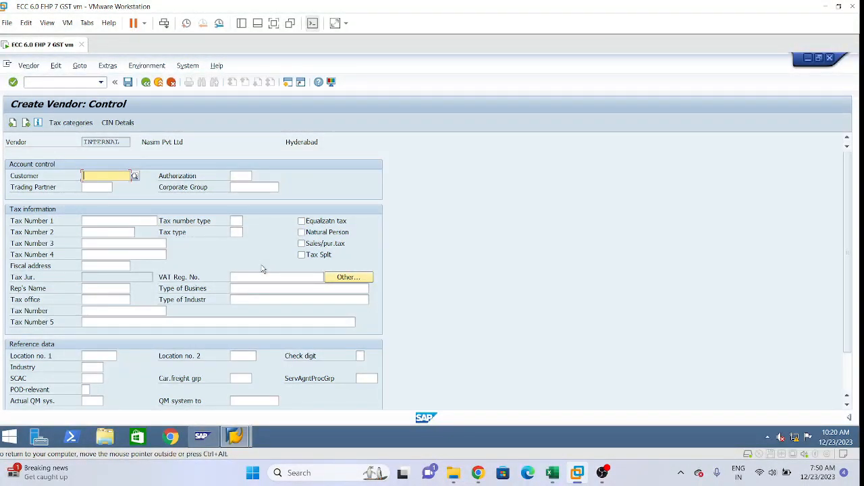
Step: Continue without entries past the vendor's control, bank payment transactions and contact persons data to the company code's accounting information
key("Return")
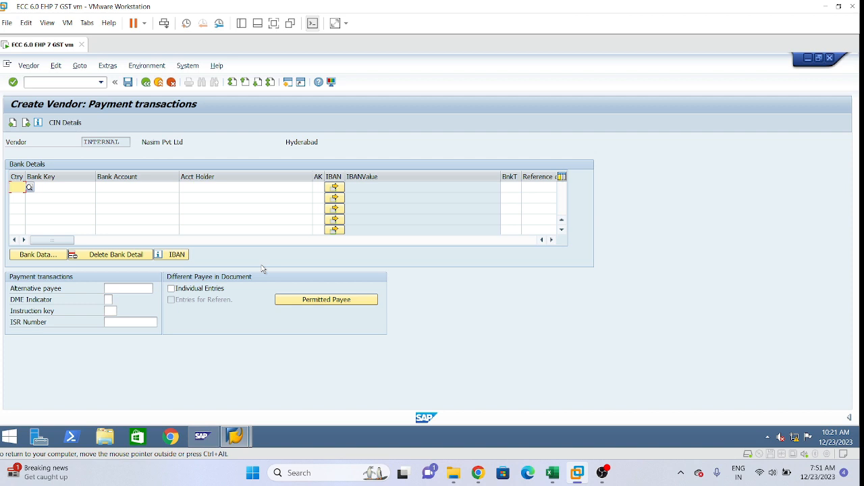
key("Return")
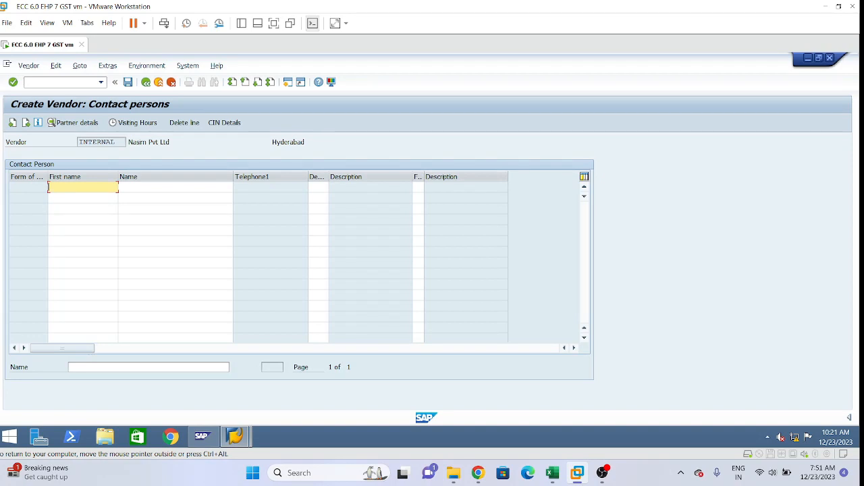
key("Return")
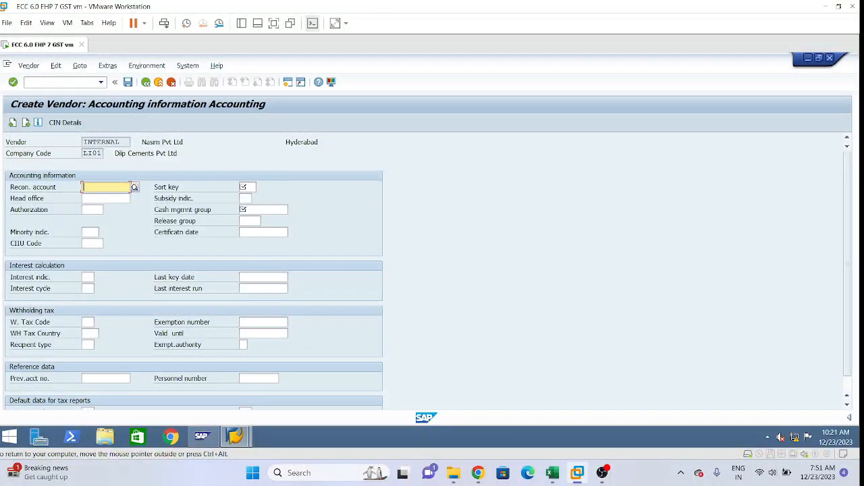
type("1502")
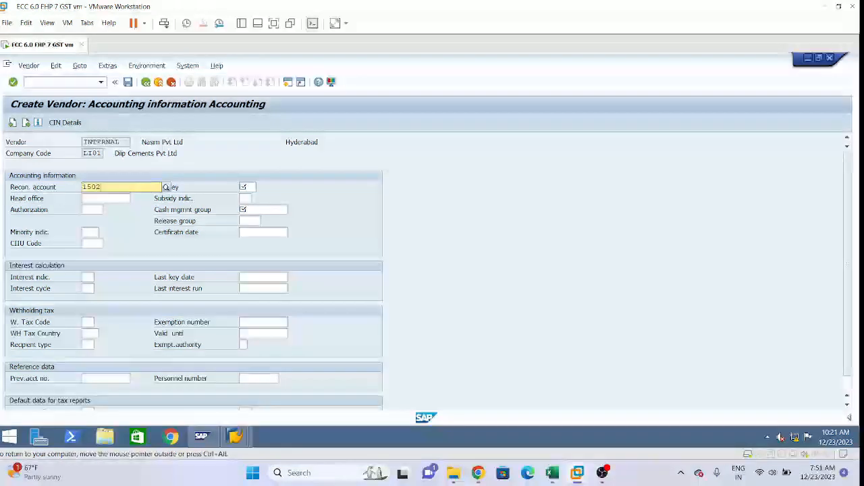
type("00")
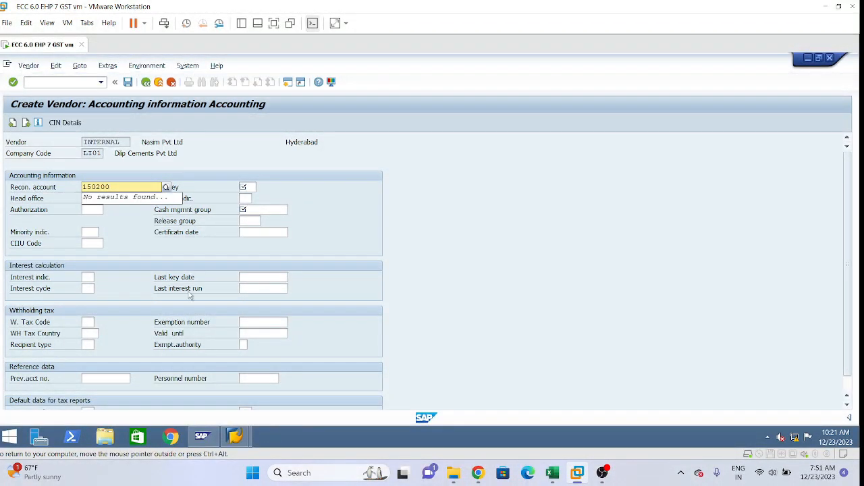
left_click(86, 210)
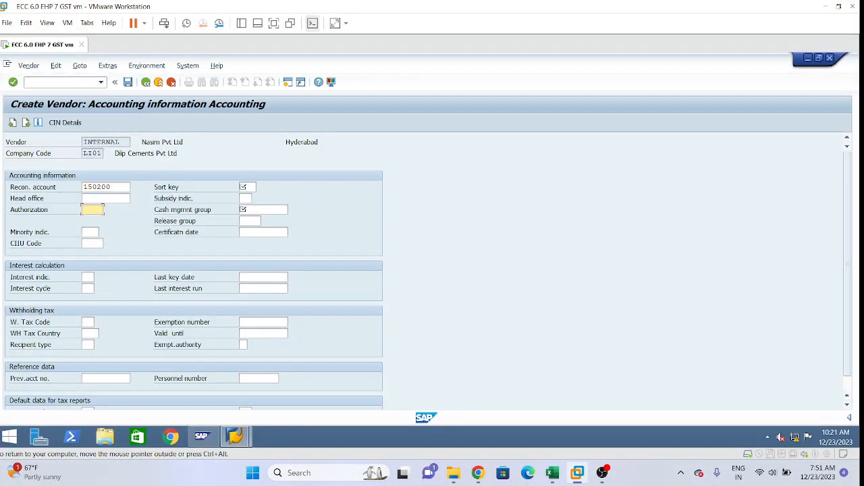
left_click(113, 187)
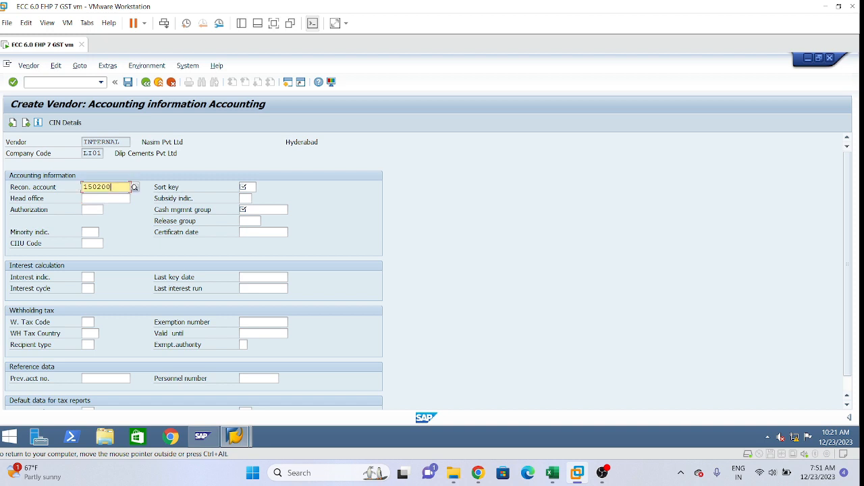
key("BackSpace")
key("BackSpace")
key("BackSpace")
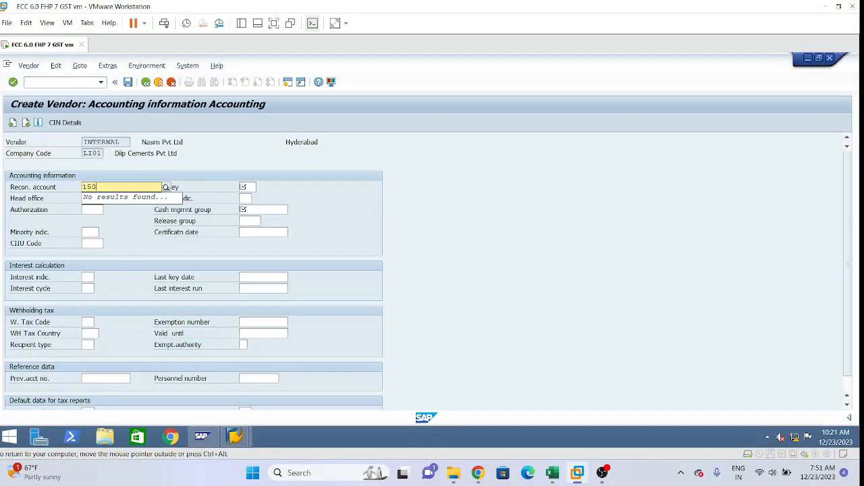
key("BackSpace")
key("BackSpace")
key("BackSpace")
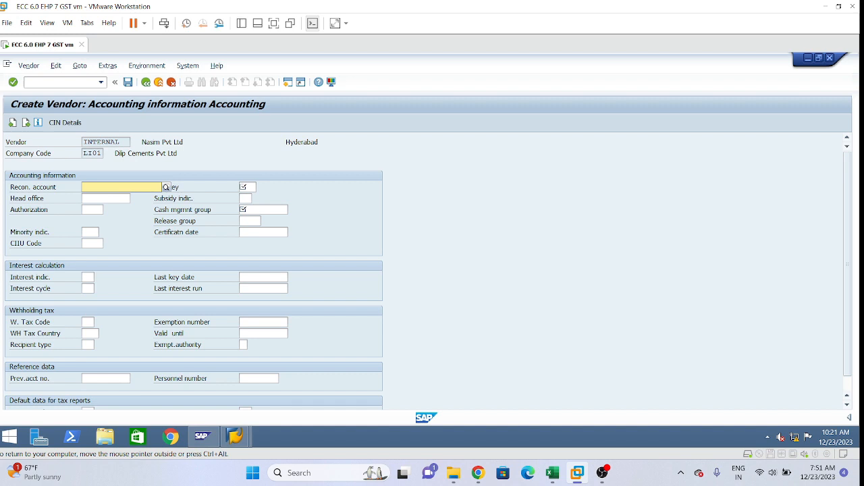
Step: Choose reconciliation account 150200 (Trade Payable-Services) for the vendor from the list of possible accounts
left_click(165, 190)
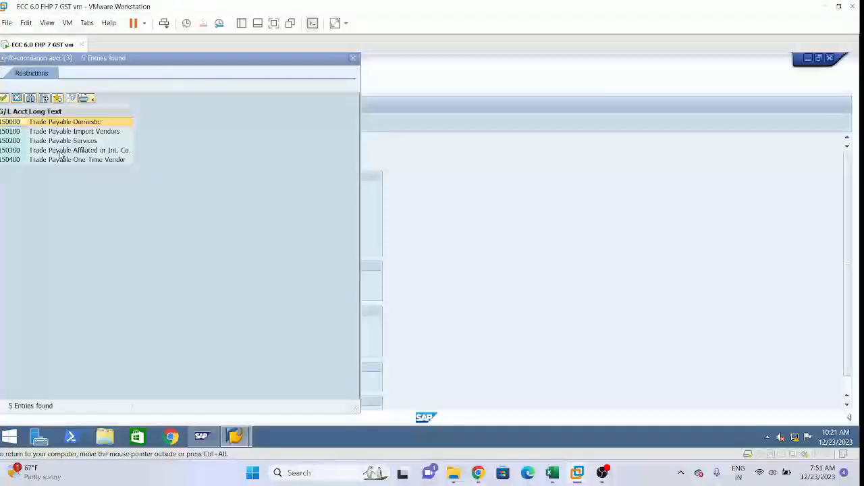
left_click(63, 142)
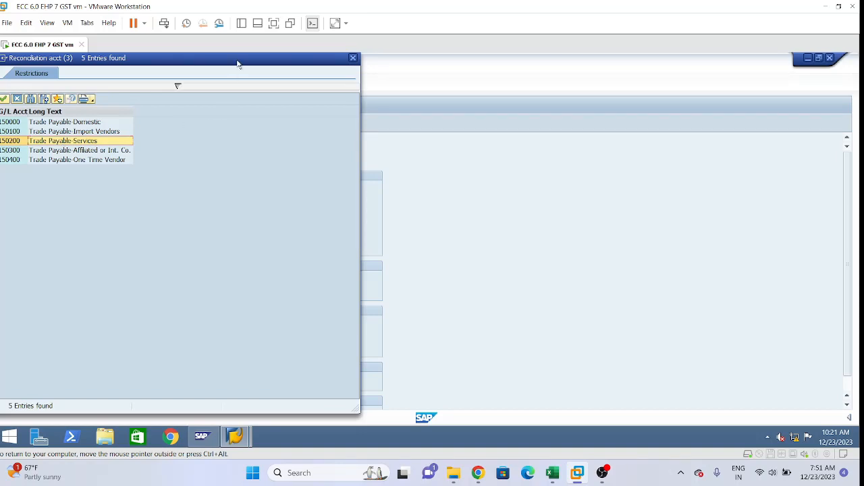
left_click_drag(237, 64, 425, 90)
left_click_drag(545, 109, 621, 86)
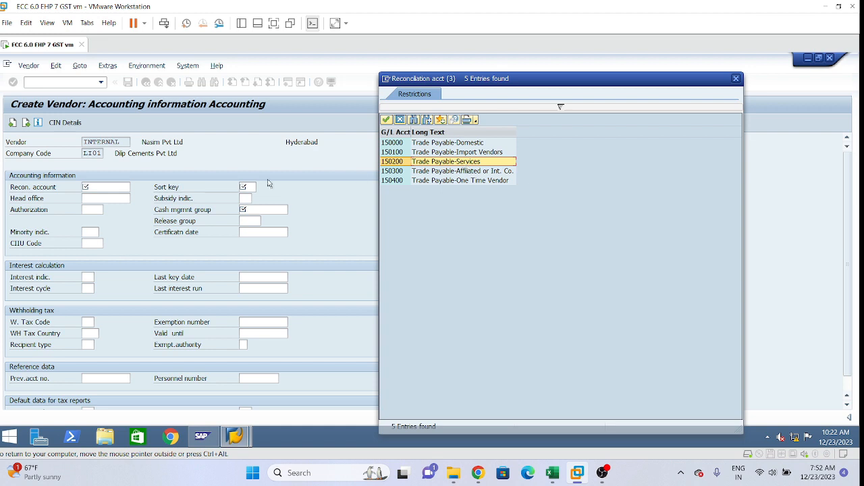
left_click(451, 144)
left_click(459, 154)
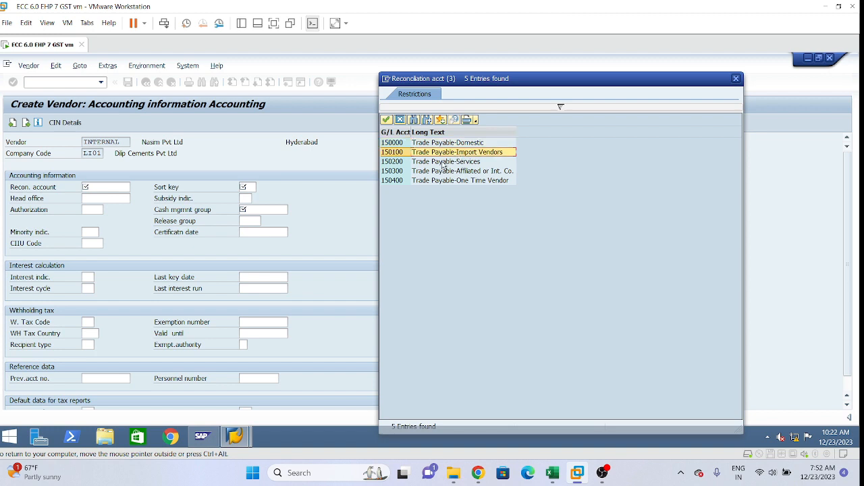
left_click(398, 164)
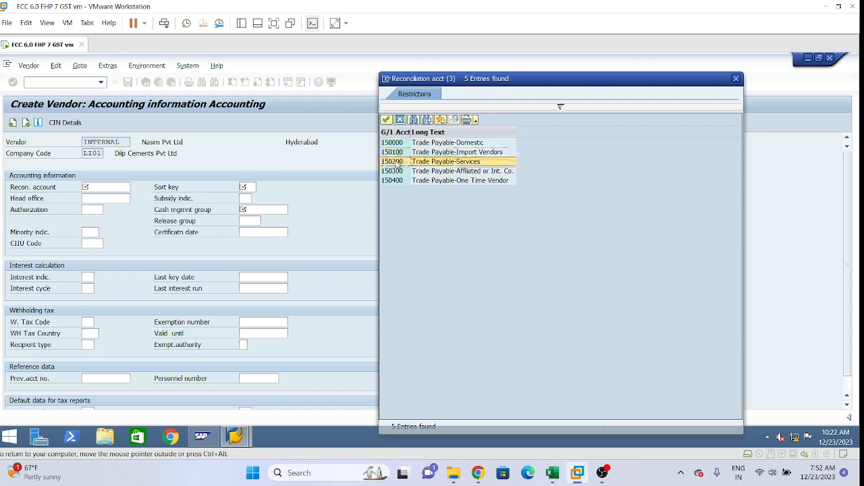
double_click(430, 164)
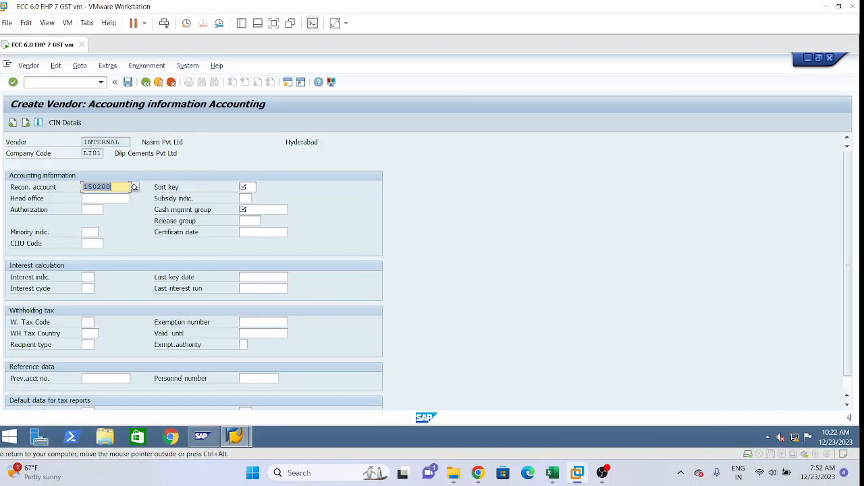
Step: Set the sort key in the vendor's accounting information to 012
left_click(248, 187)
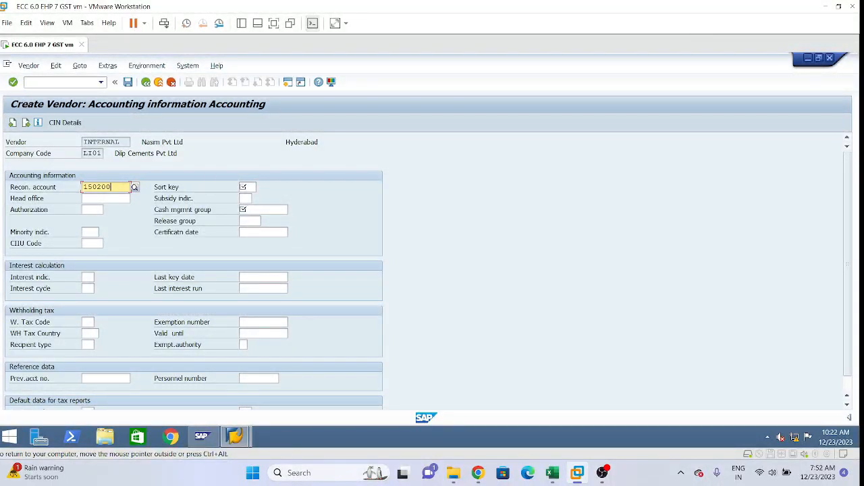
left_click(248, 187)
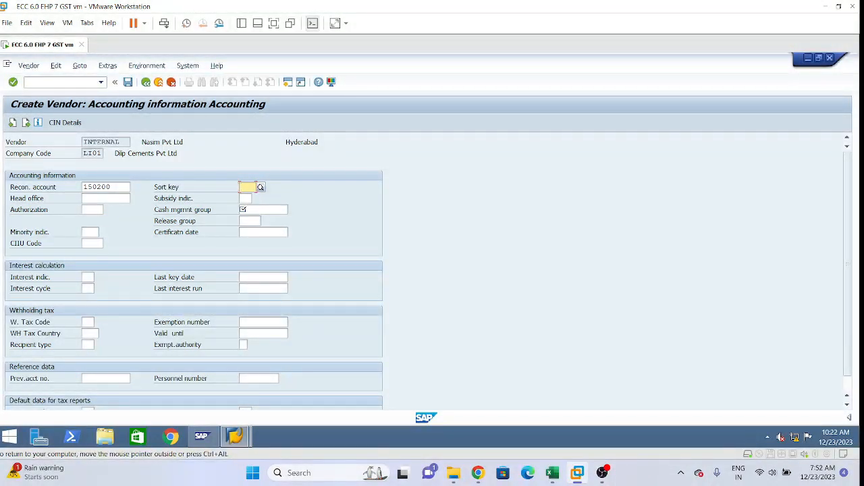
type("012")
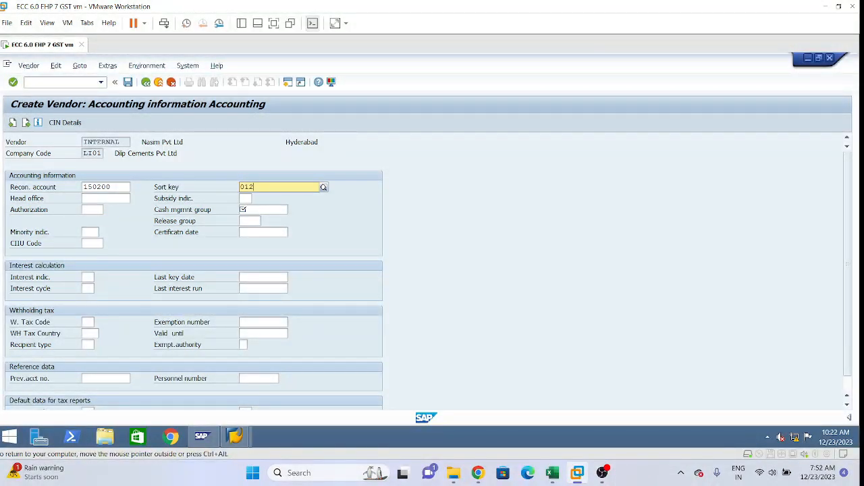
left_click(262, 210)
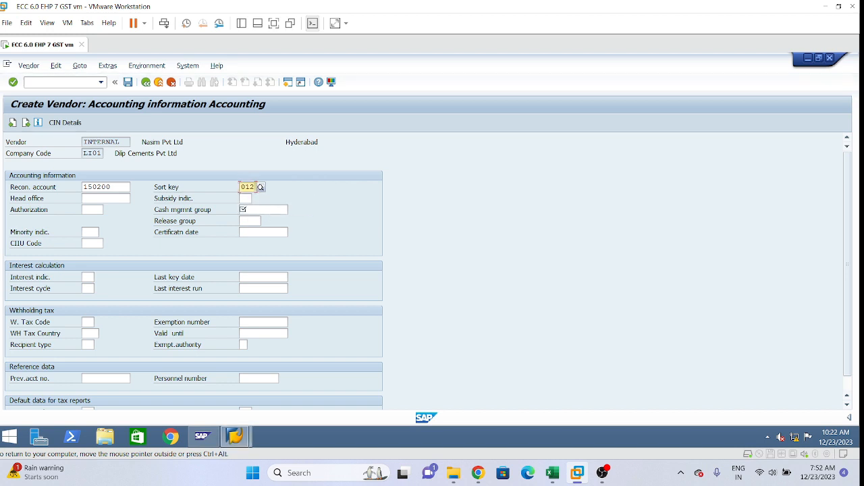
Step: Set the vendor's cash management group to A1 (Domestic payments) and continue to the accounting payment transactions data
left_click(244, 209)
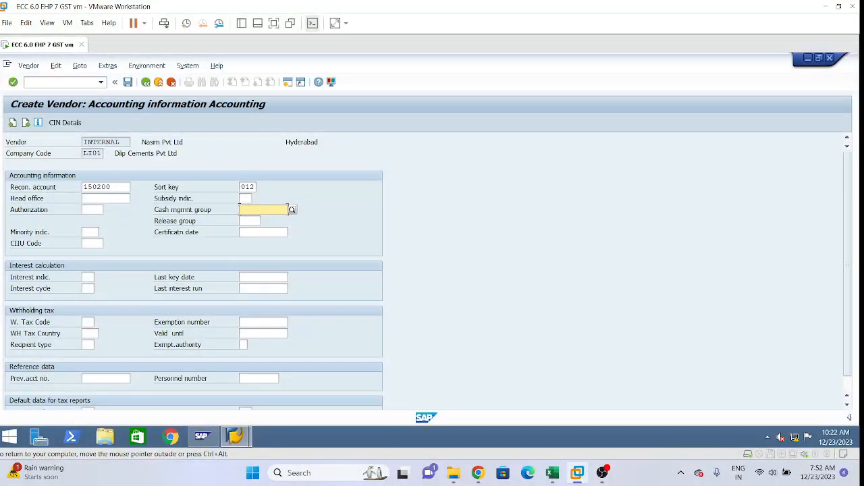
type("A1")
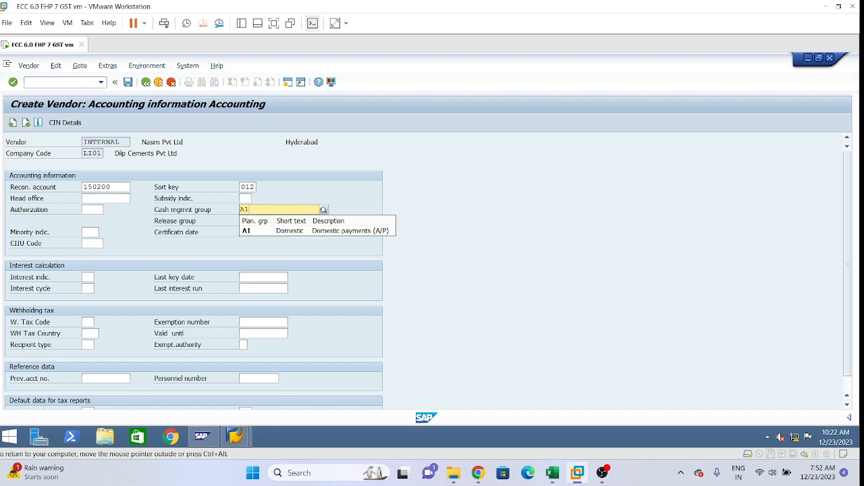
left_click(333, 234)
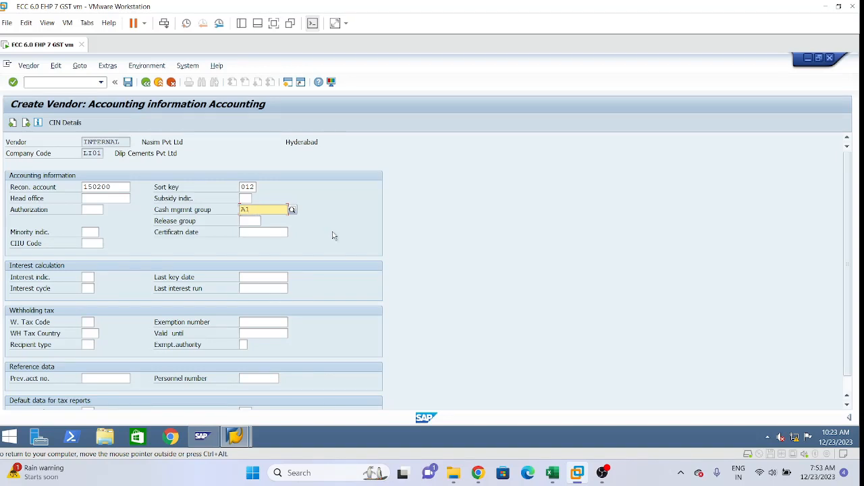
key("BackSpace")
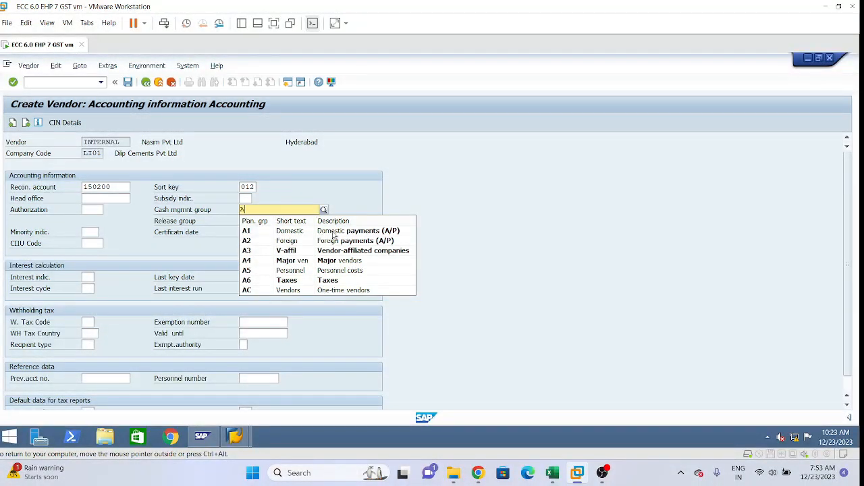
type("1")
key("Return")
key("Return")
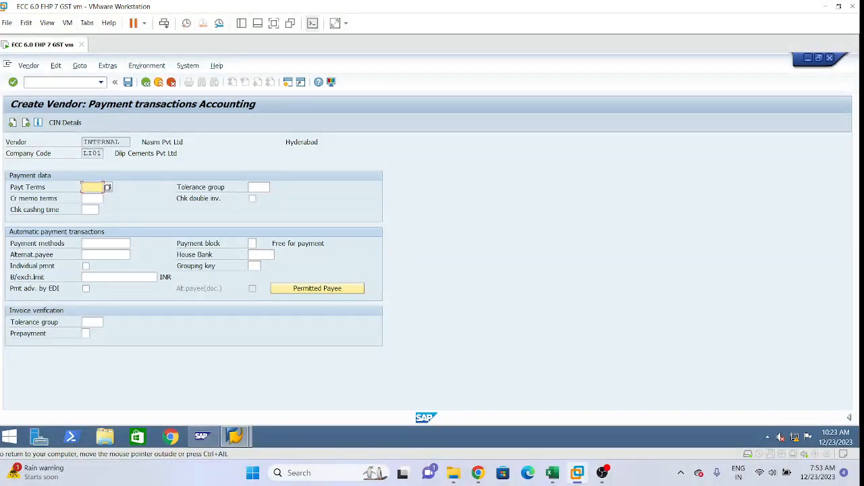
Step: Set both the payment terms and the credit memo terms to 1001 and confirm the vendor's payment data
type("1001")
key("Down")
type("1001")
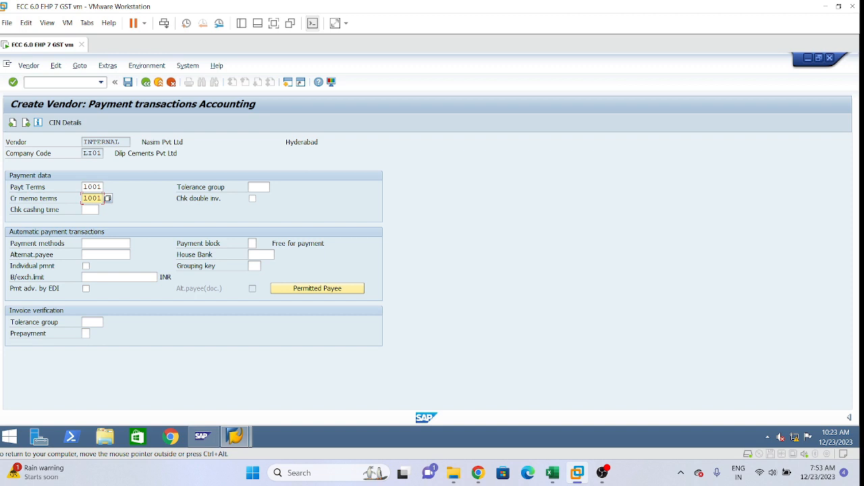
key("Return")
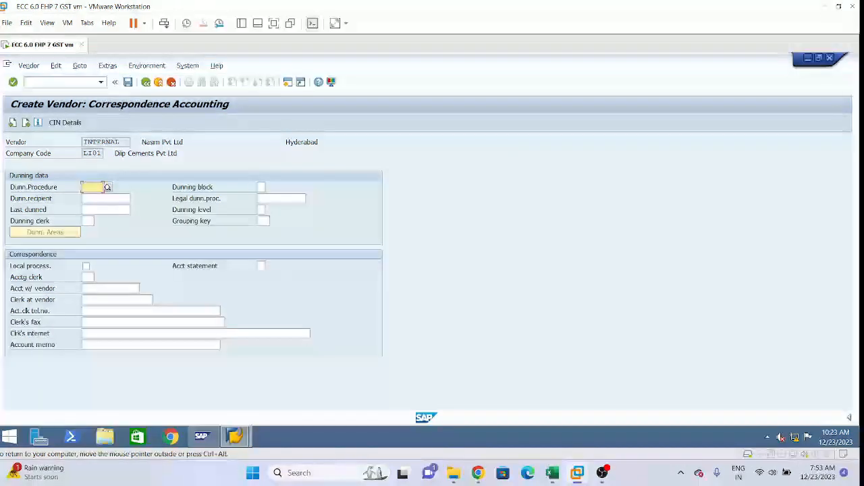
Step: Leave the correspondence data empty, save the new vendor and return to the SAP Easy Access menu
key("Return")
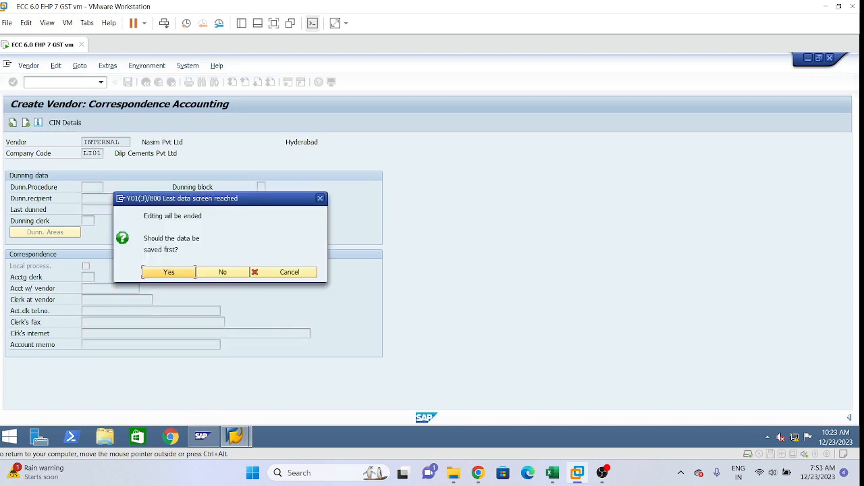
left_click(166, 275)
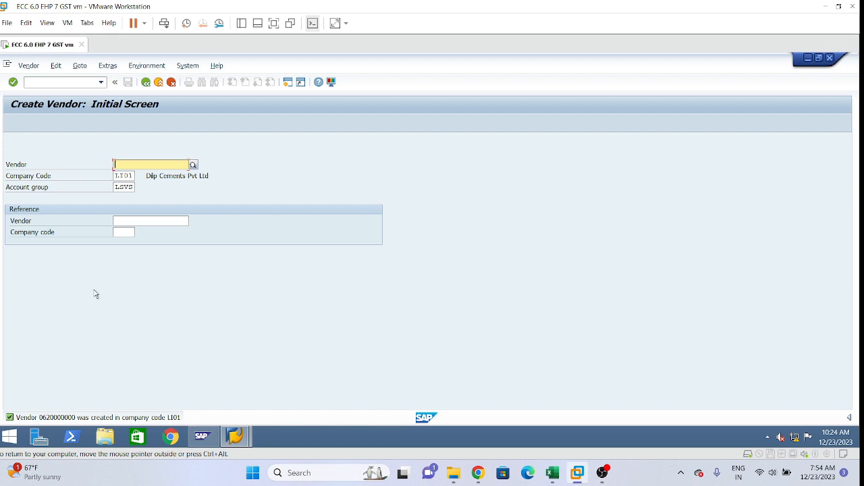
left_click(147, 83)
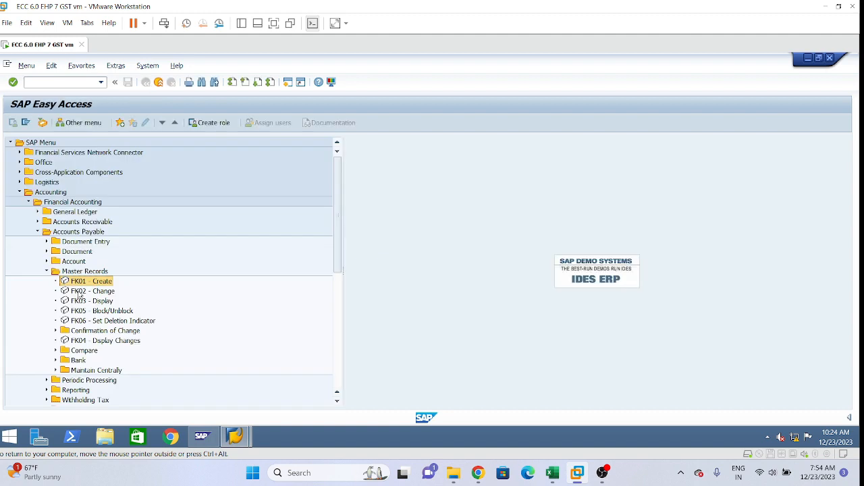
Step: Open the new vendor with FK02 - Change to view its address data, and return to the SAP Easy Access menu
key("Down")
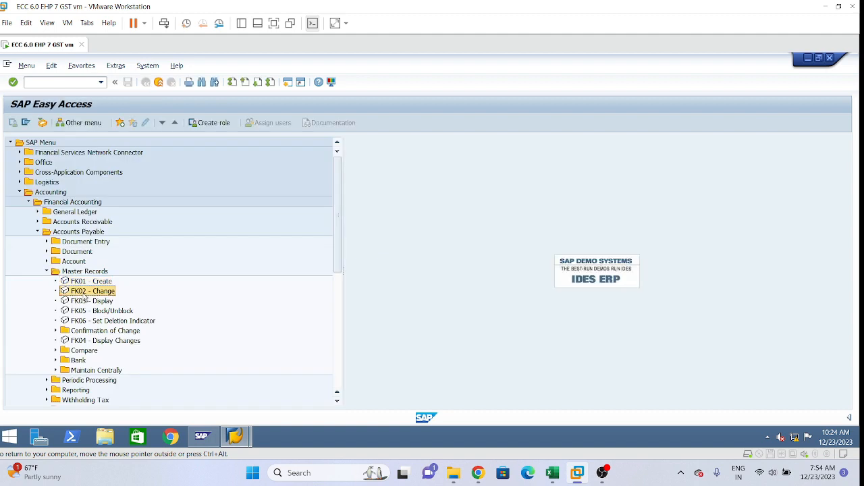
key("Return")
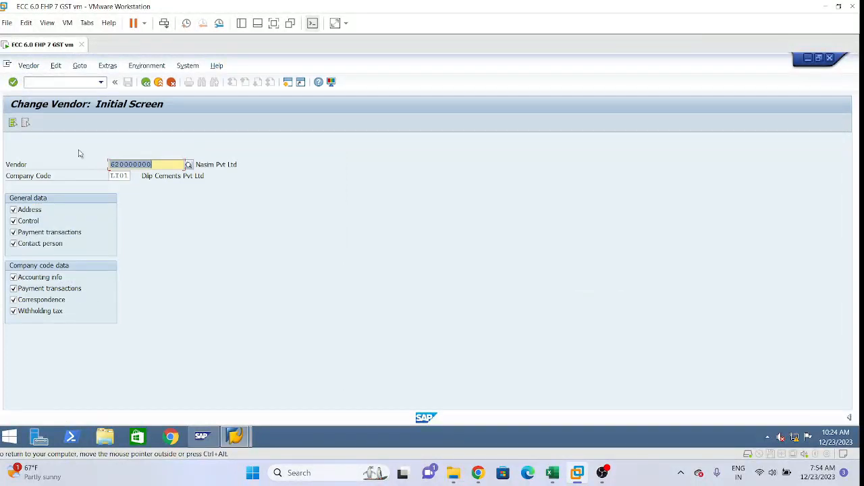
left_click(148, 83)
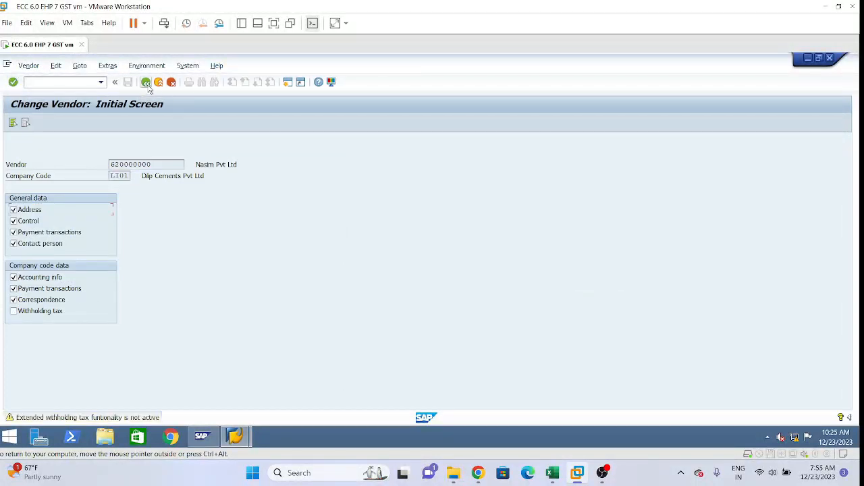
key("Return")
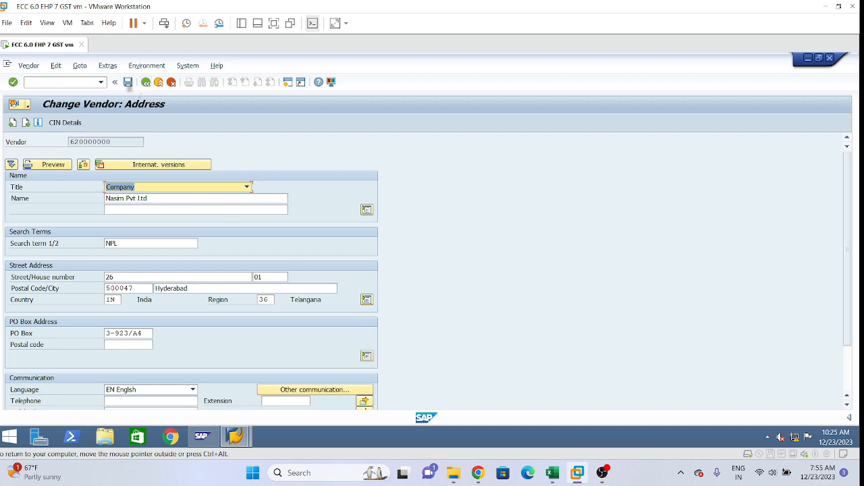
left_click(147, 83)
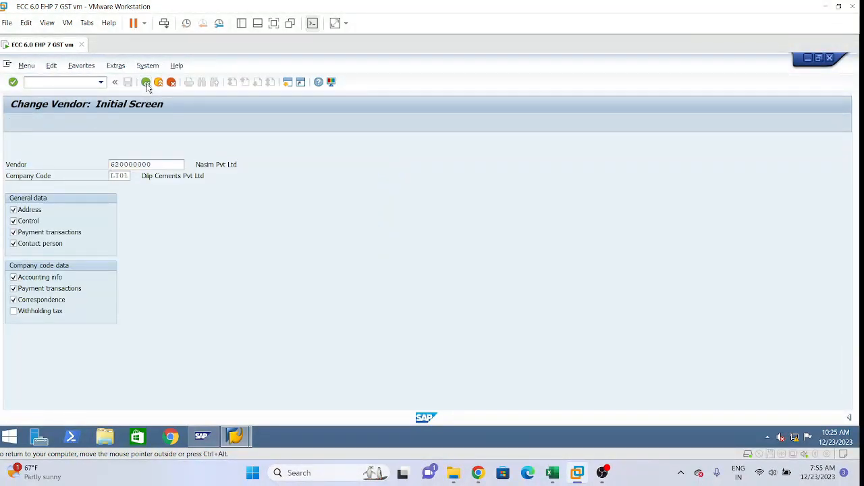
left_click(147, 84)
left_click(81, 302)
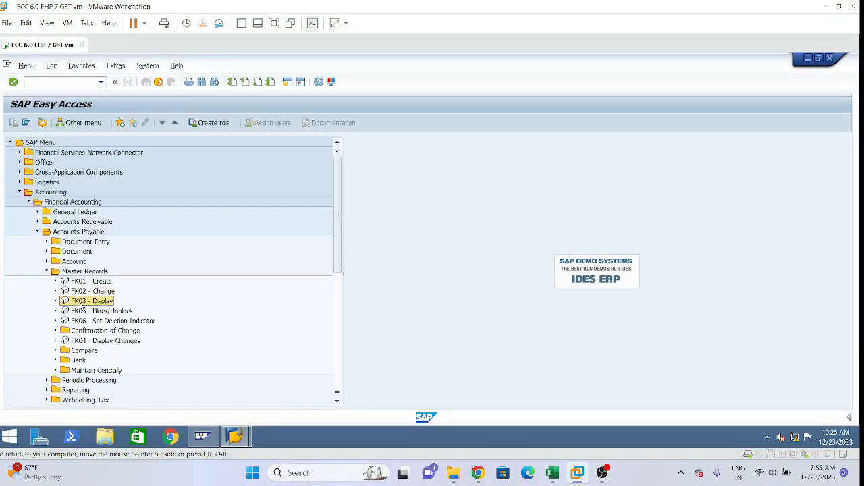
left_click(105, 324)
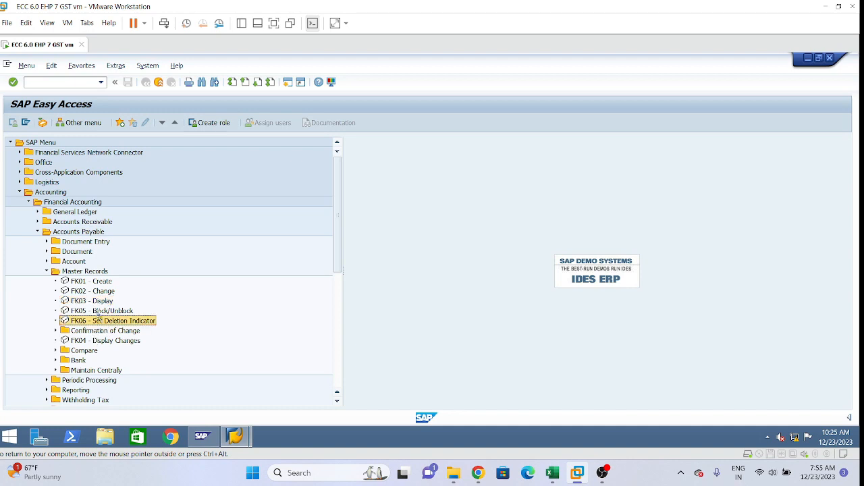
left_click(98, 302)
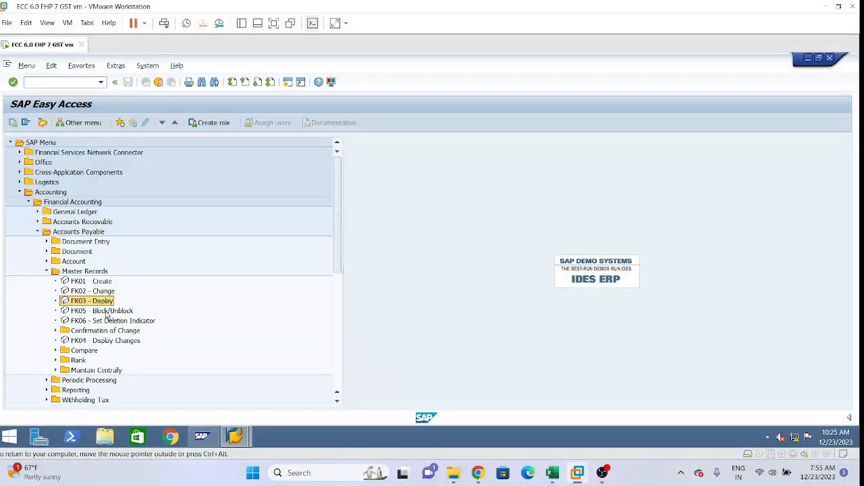
left_click(108, 312)
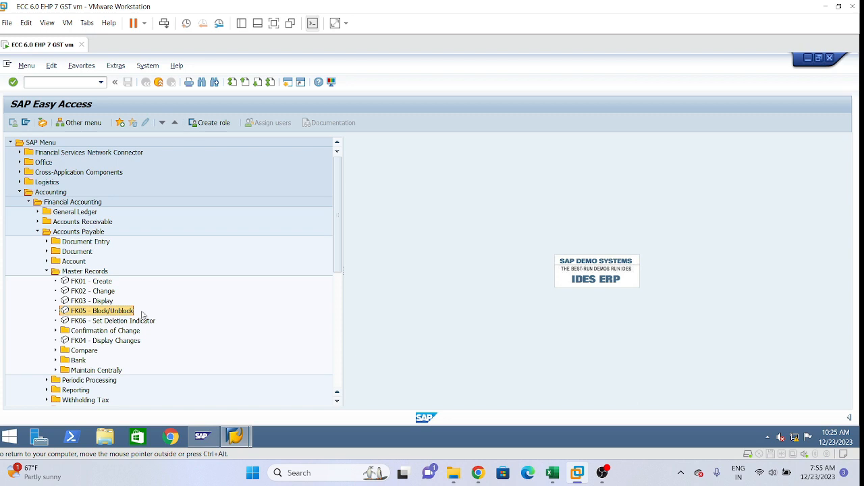
left_click(114, 322)
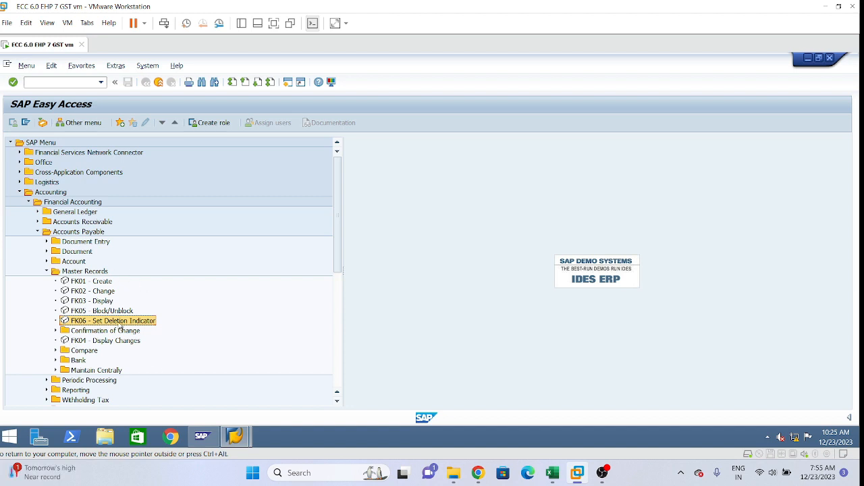
left_click(104, 311)
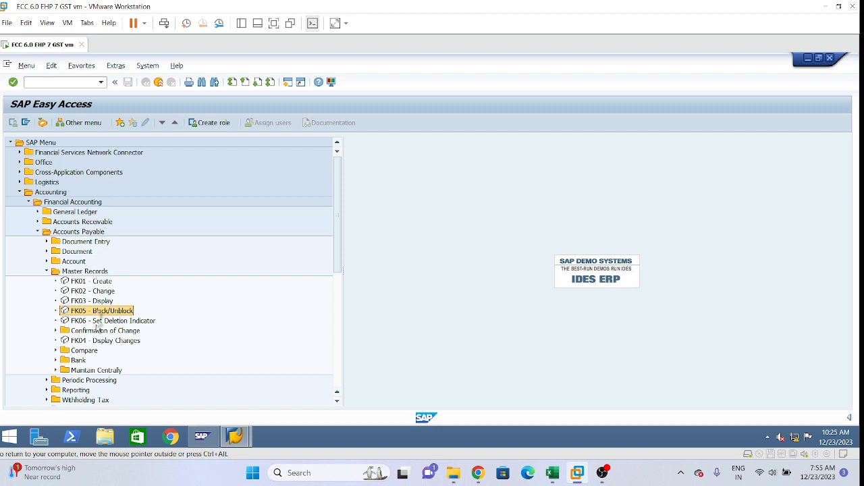
left_click(108, 292)
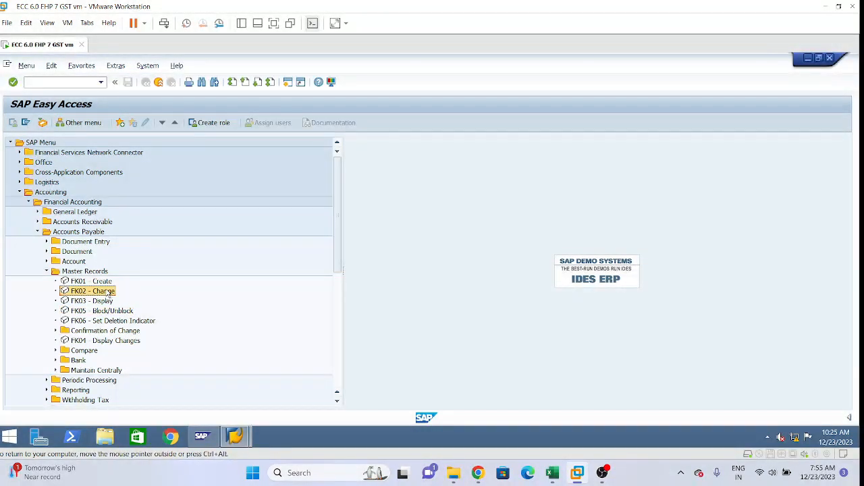